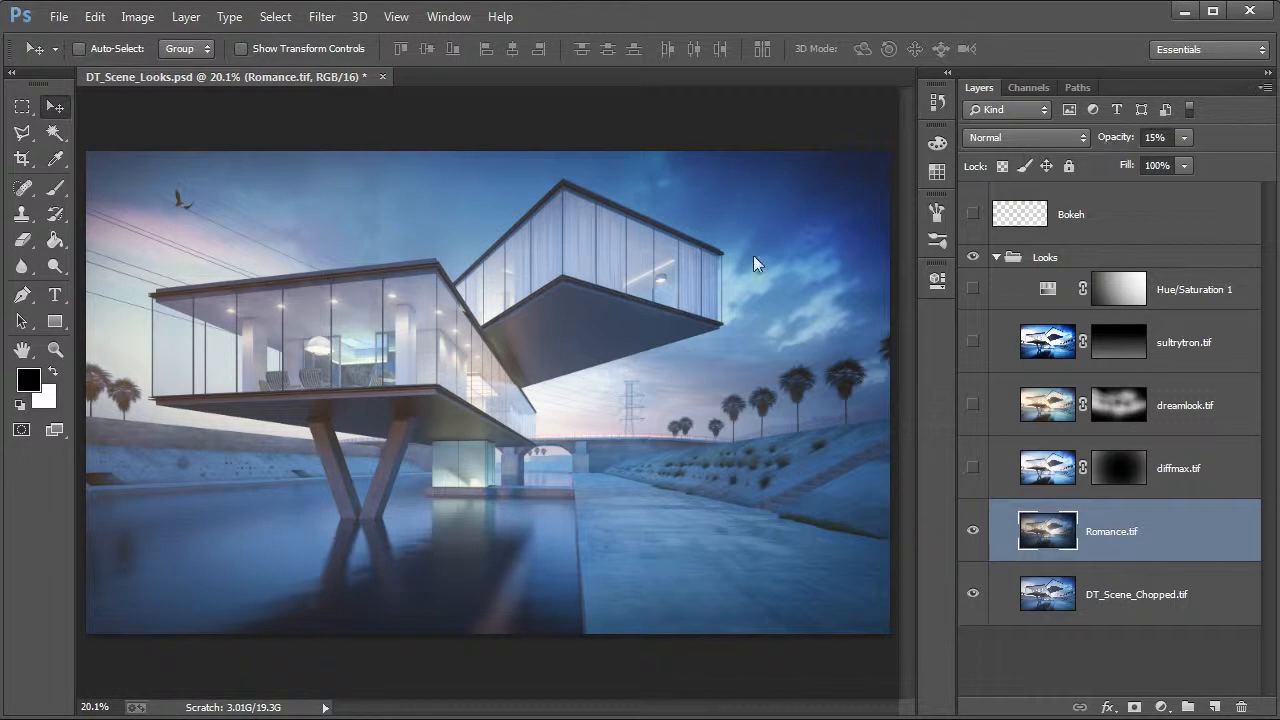
# - Toggle the visibility of the Romance.tif layer off and back on to compare its effect on the image
pyautogui.click(978, 538)
pyautogui.click(978, 538)
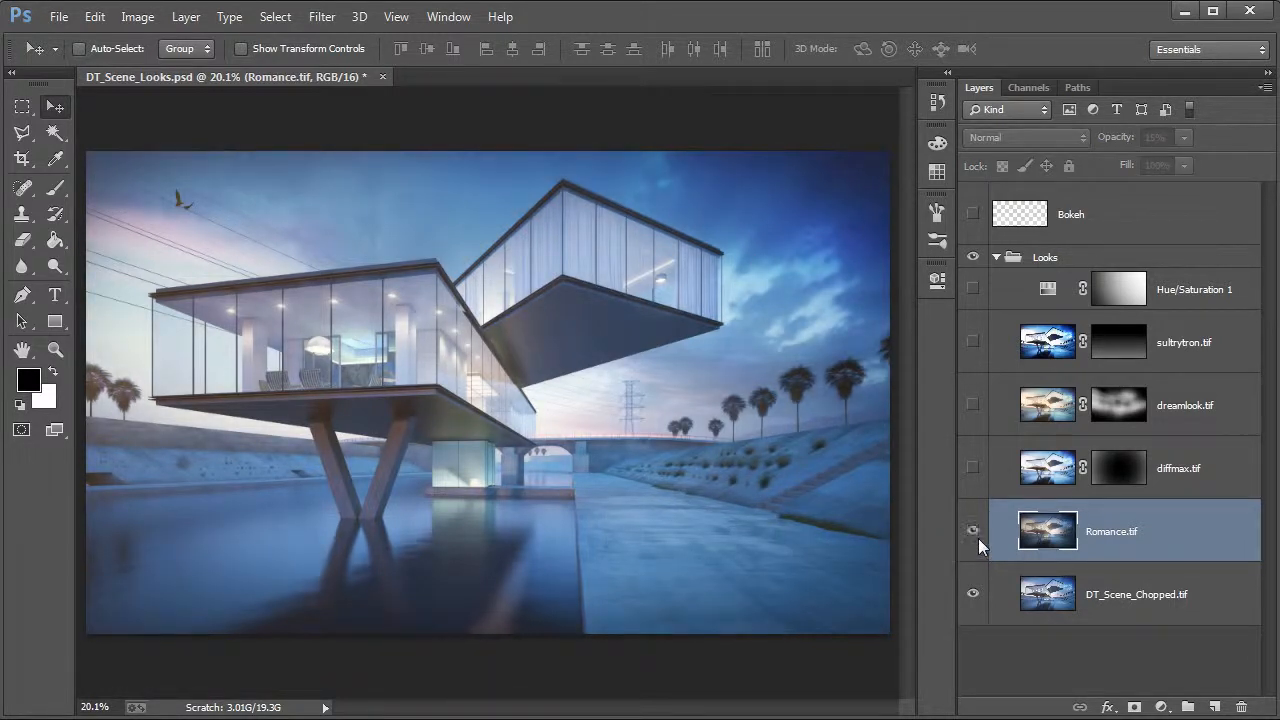
# - Make the diffmax.tif layer visible and inspect its layer mask on its own before returning to the image
pyautogui.click(1045, 478)
pyautogui.click(974, 469)
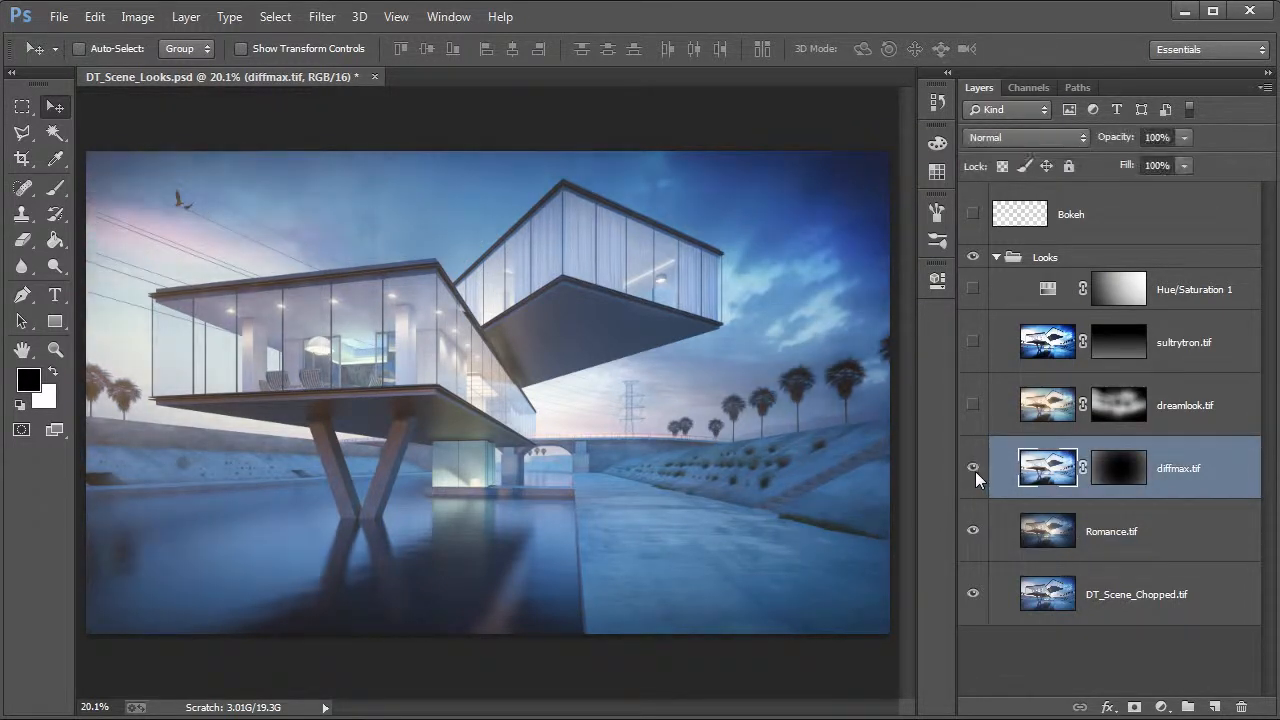
pyautogui.keyDown('alt'); pyautogui.click(1117, 472); pyautogui.keyUp('alt')
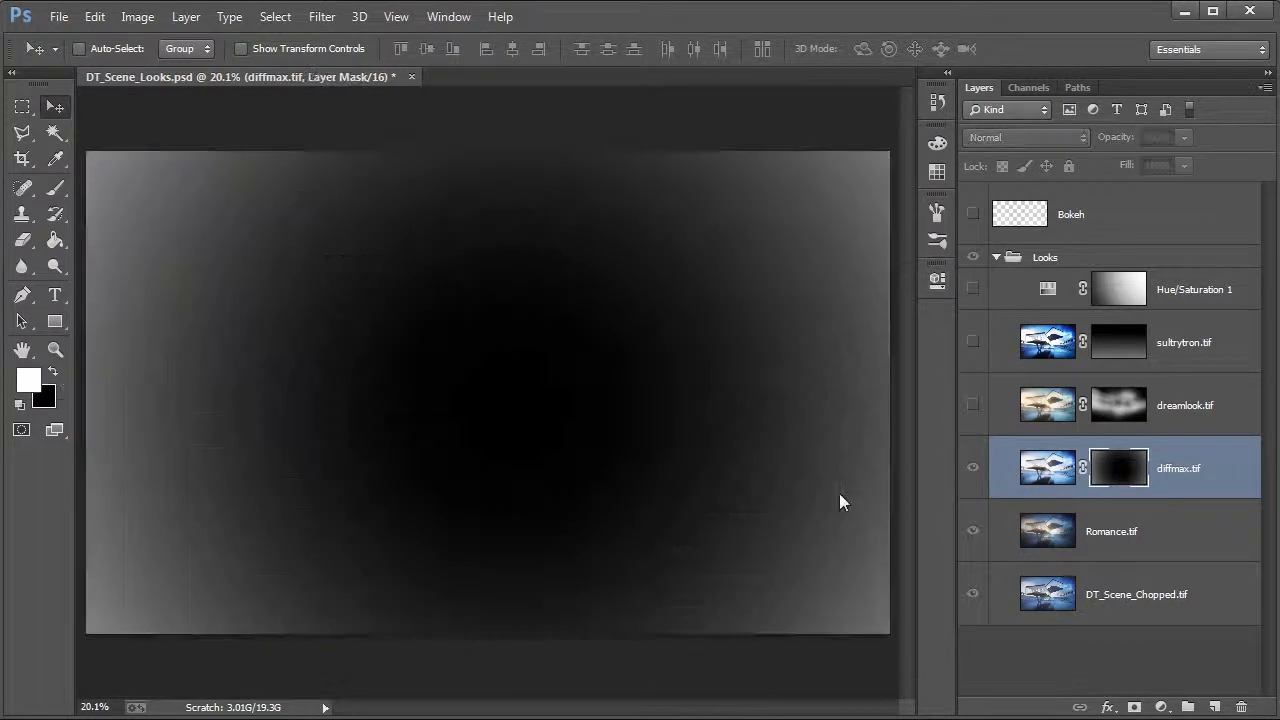
pyautogui.keyDown('alt'); pyautogui.click(1112, 452); pyautogui.keyUp('alt')
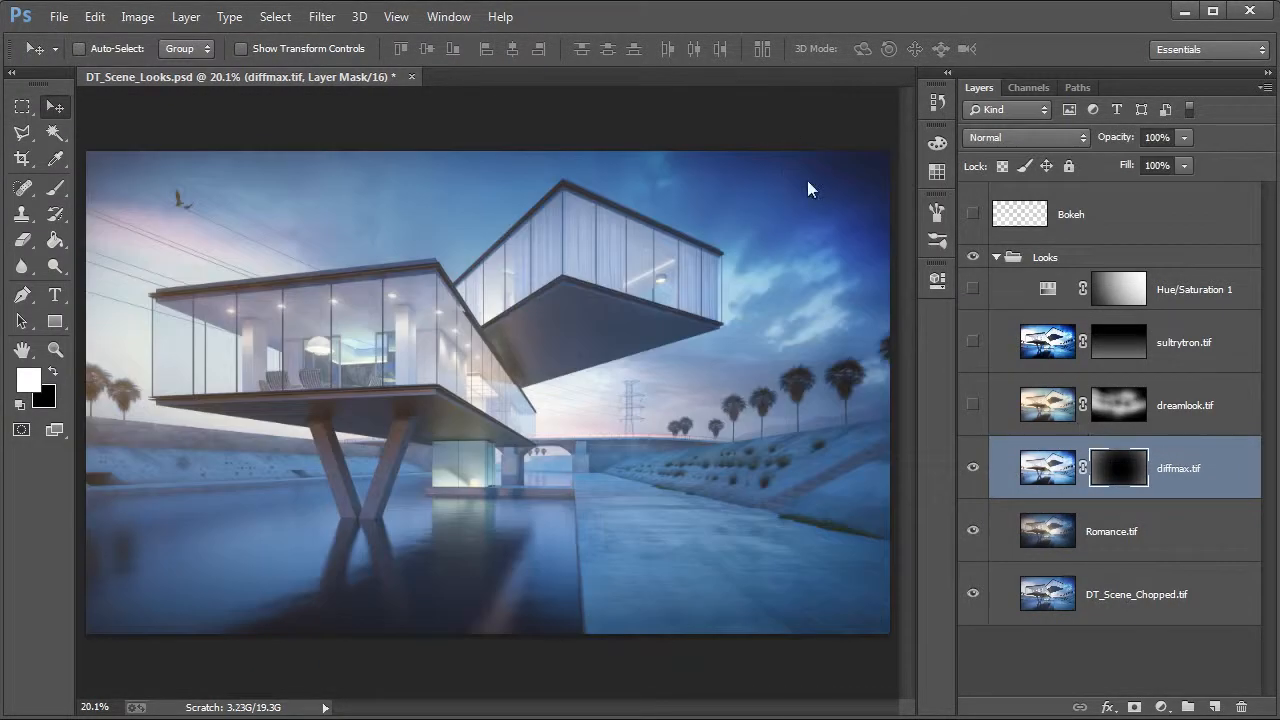
# - Compare the area around the palm trees beside the house with and without the diffmax.tif layer
pyautogui.press('z')
pyautogui.moveTo(124, 441); pyautogui.dragTo(453, 450)
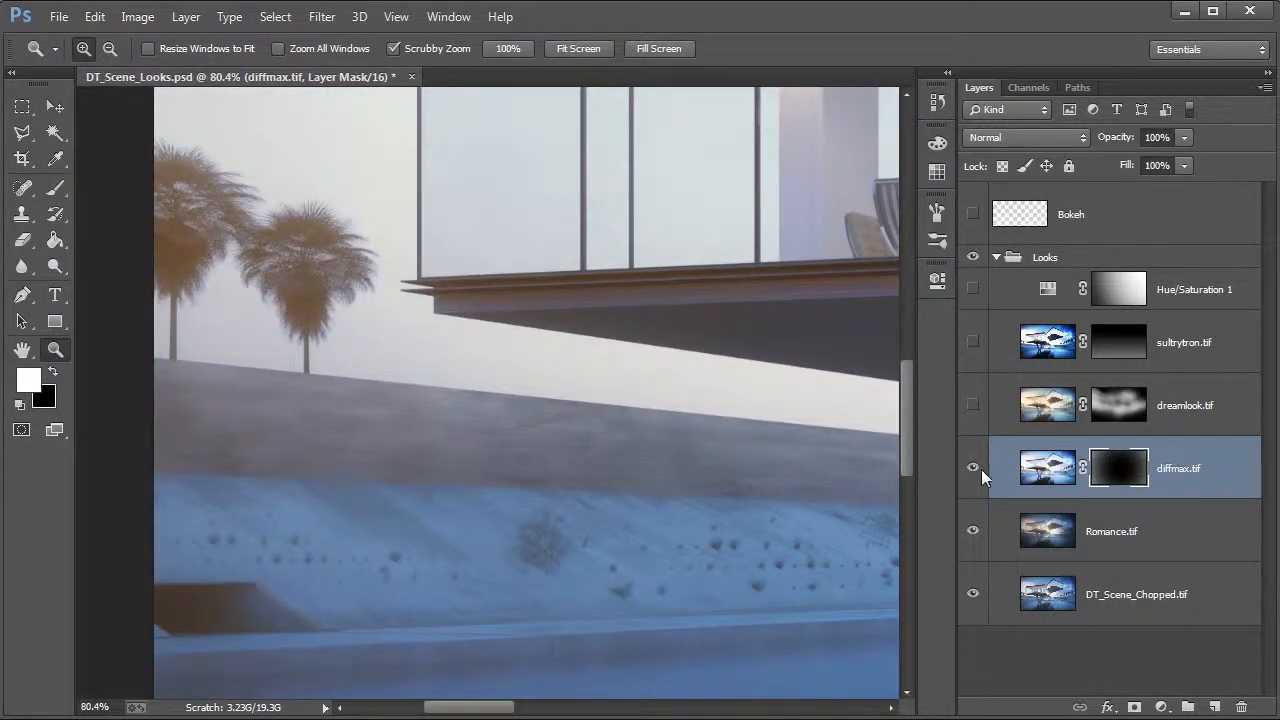
pyautogui.click(980, 467)
pyautogui.click(976, 468)
pyautogui.moveTo(337, 343); pyautogui.dragTo(294, 309)
pyautogui.hotkey('ctrl', '0')
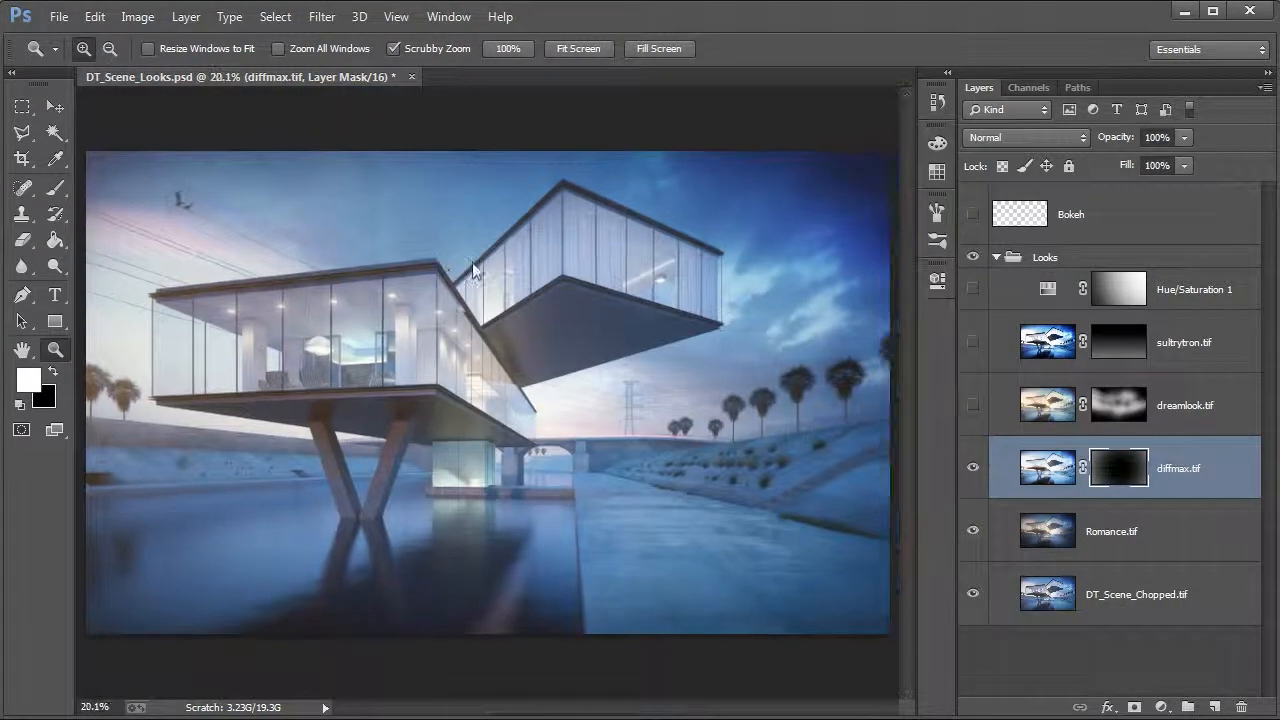
# - Make the dreamlook.tif layer visible and inspect its layer mask on its own before returning to the image
pyautogui.click(1042, 410)
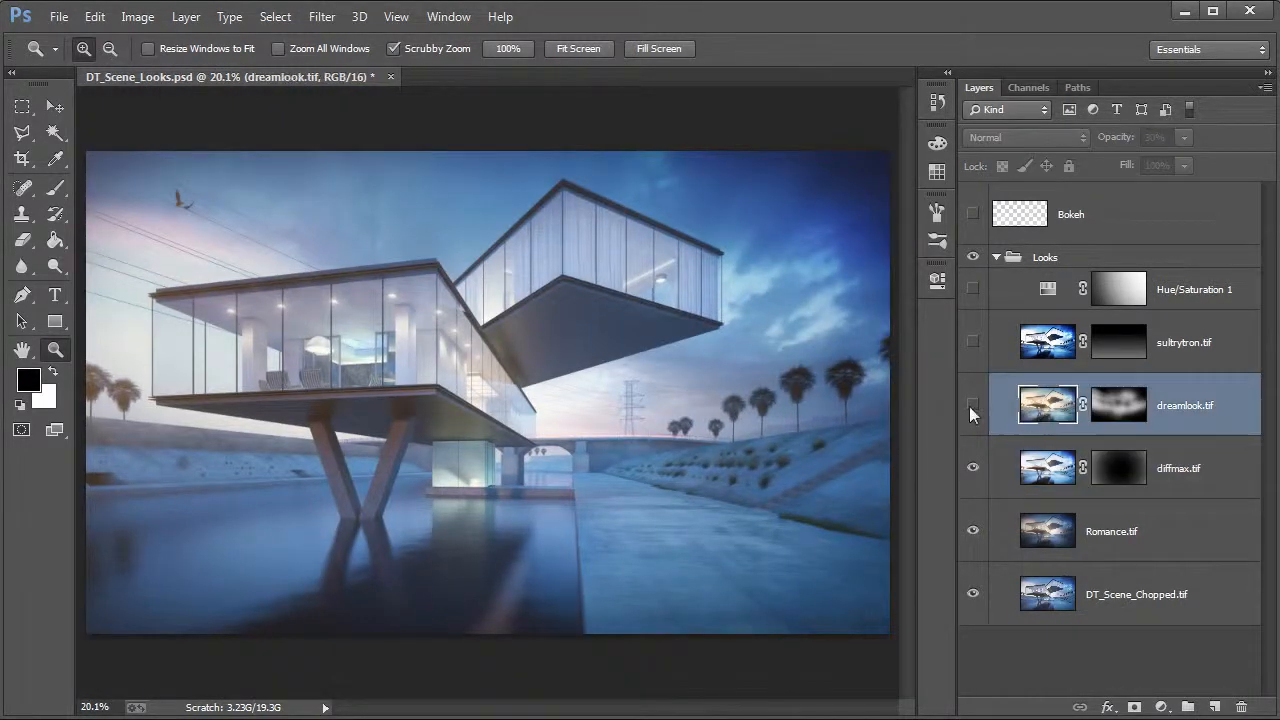
pyautogui.click(972, 405)
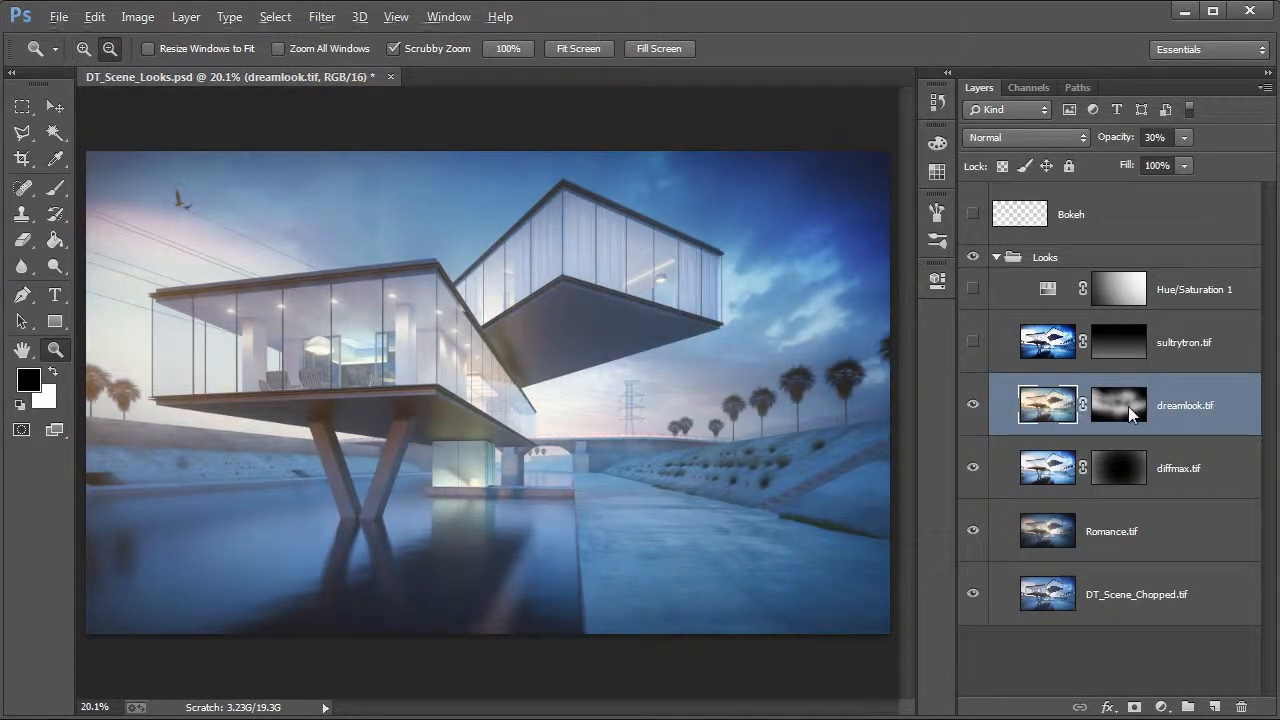
pyautogui.keyDown('alt'); pyautogui.click(1129, 407); pyautogui.keyUp('alt')
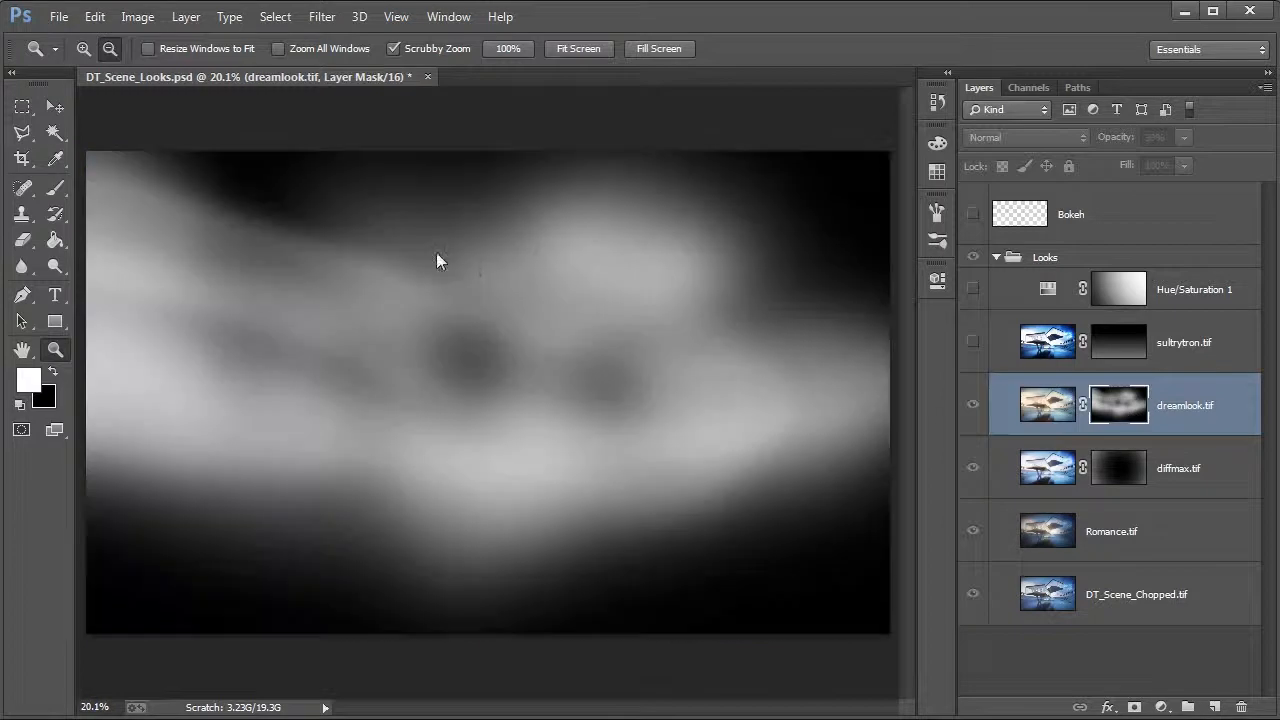
pyautogui.keyDown('alt'); pyautogui.click(1090, 420); pyautogui.keyUp('alt')
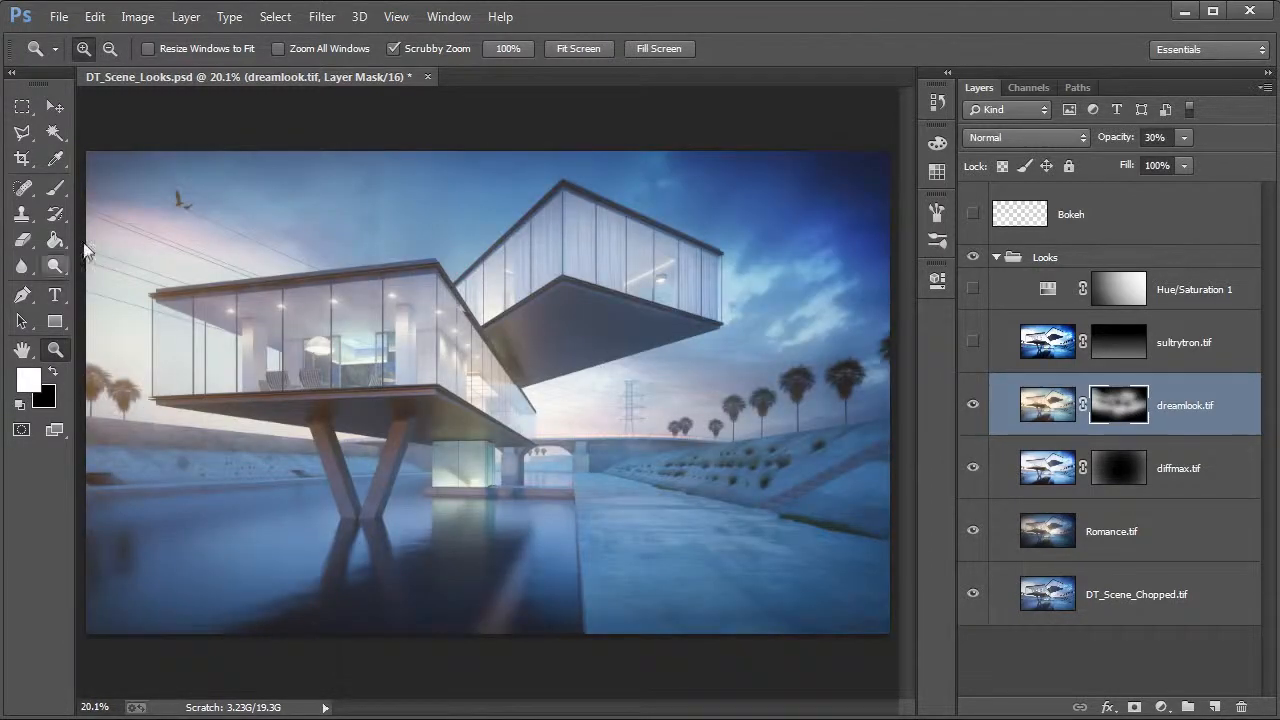
# - Compare the image repeatedly with and without the dreamlook.tif layer, leaving the layer visible
pyautogui.click(972, 405)
pyautogui.click(972, 405)
pyautogui.click(972, 405)
pyautogui.click(975, 405)
# - Make the sultrytron.tif layer visible and inspect its layer mask on its own before returning to the image
pyautogui.click(1022, 339)
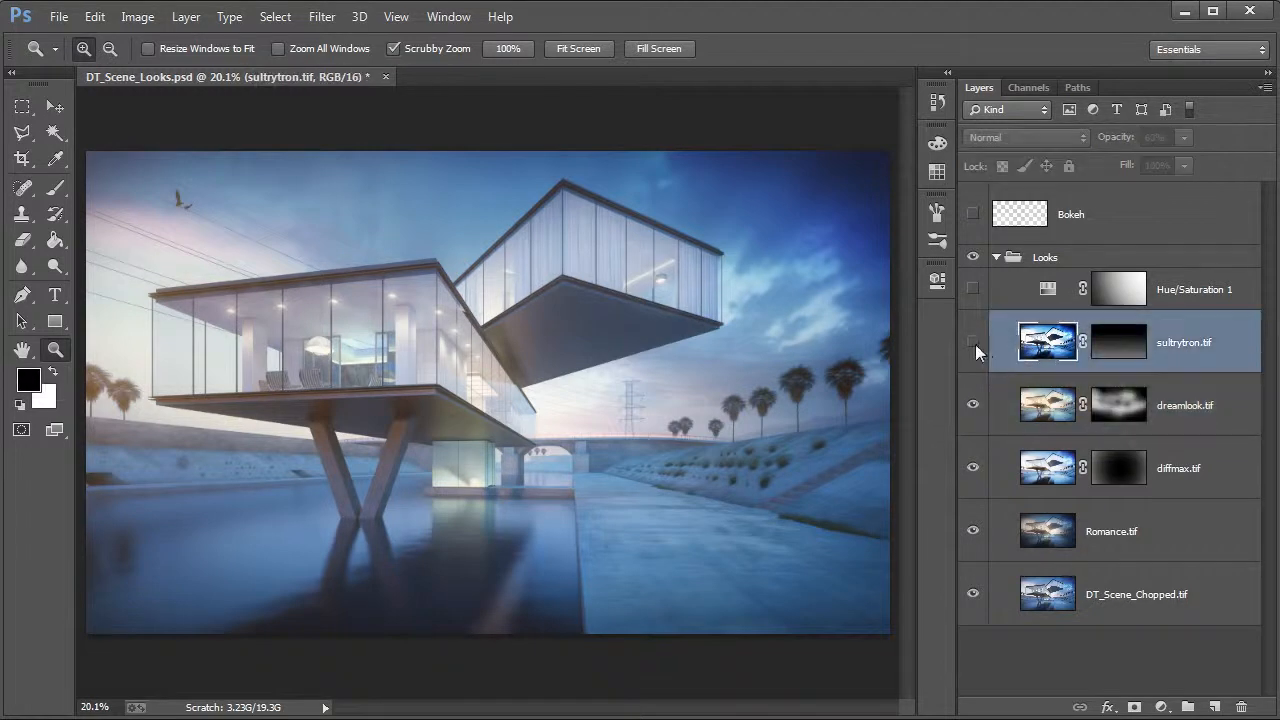
pyautogui.click(974, 343)
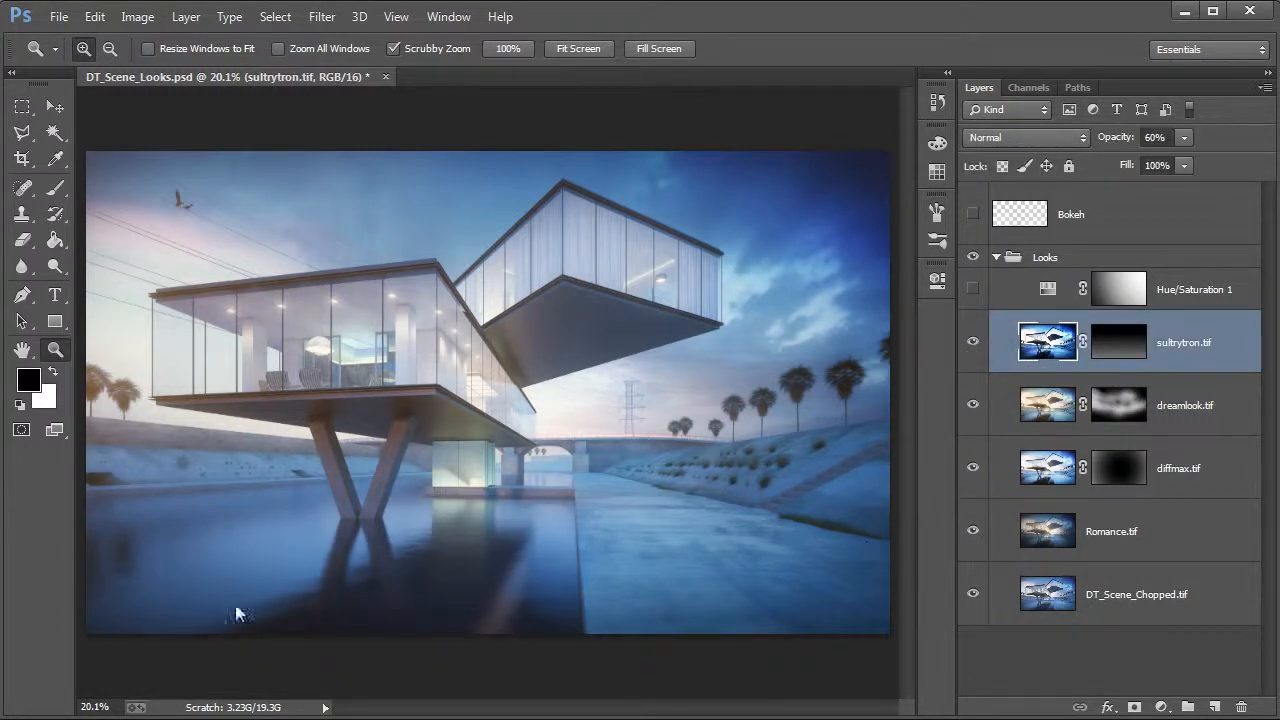
pyautogui.keyDown('alt'); pyautogui.click(1130, 351); pyautogui.keyUp('alt')
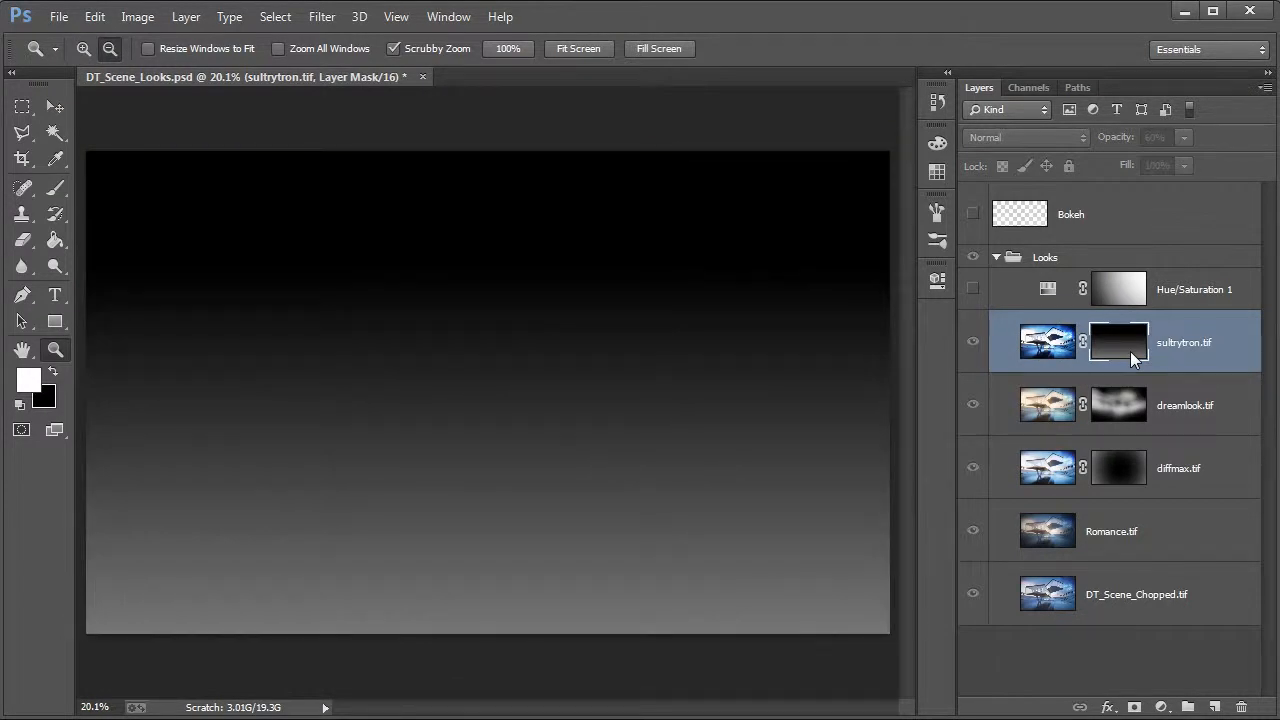
pyautogui.keyDown('alt'); pyautogui.click(1129, 347); pyautogui.keyUp('alt')
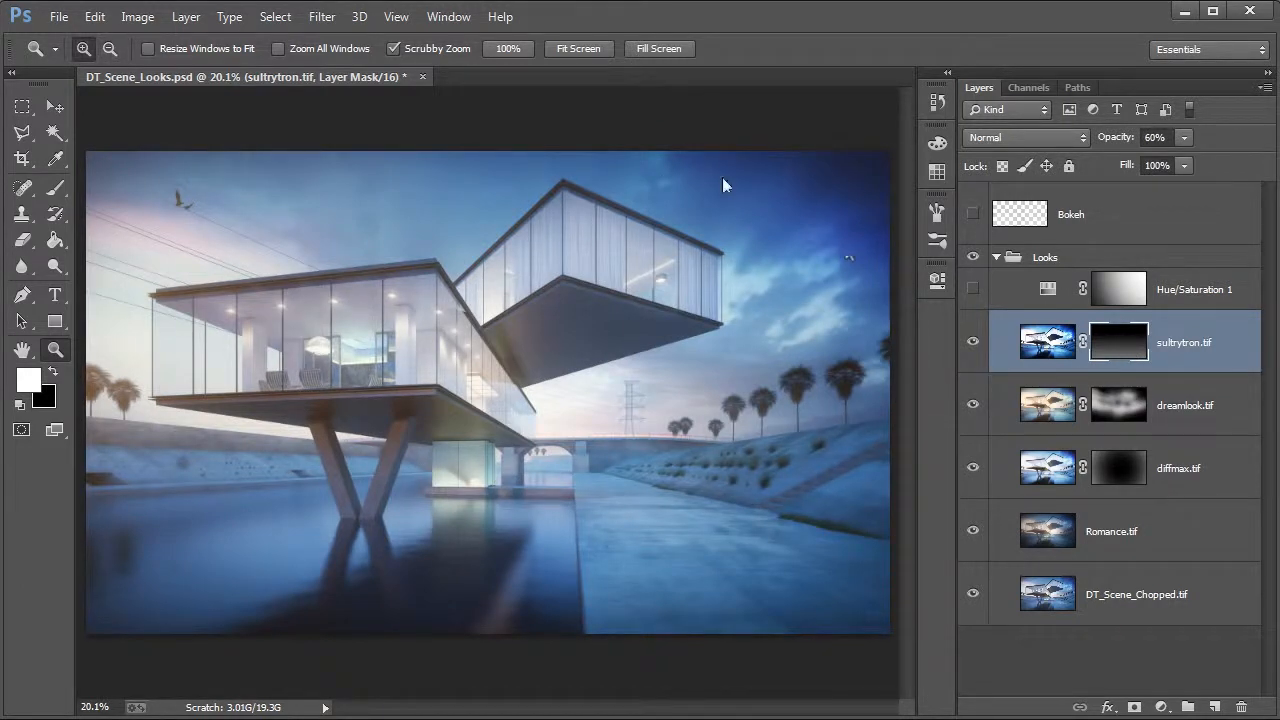
# - Make the Hue/Saturation 1 adjustment layer in the Looks group visible
pyautogui.click(1059, 296)
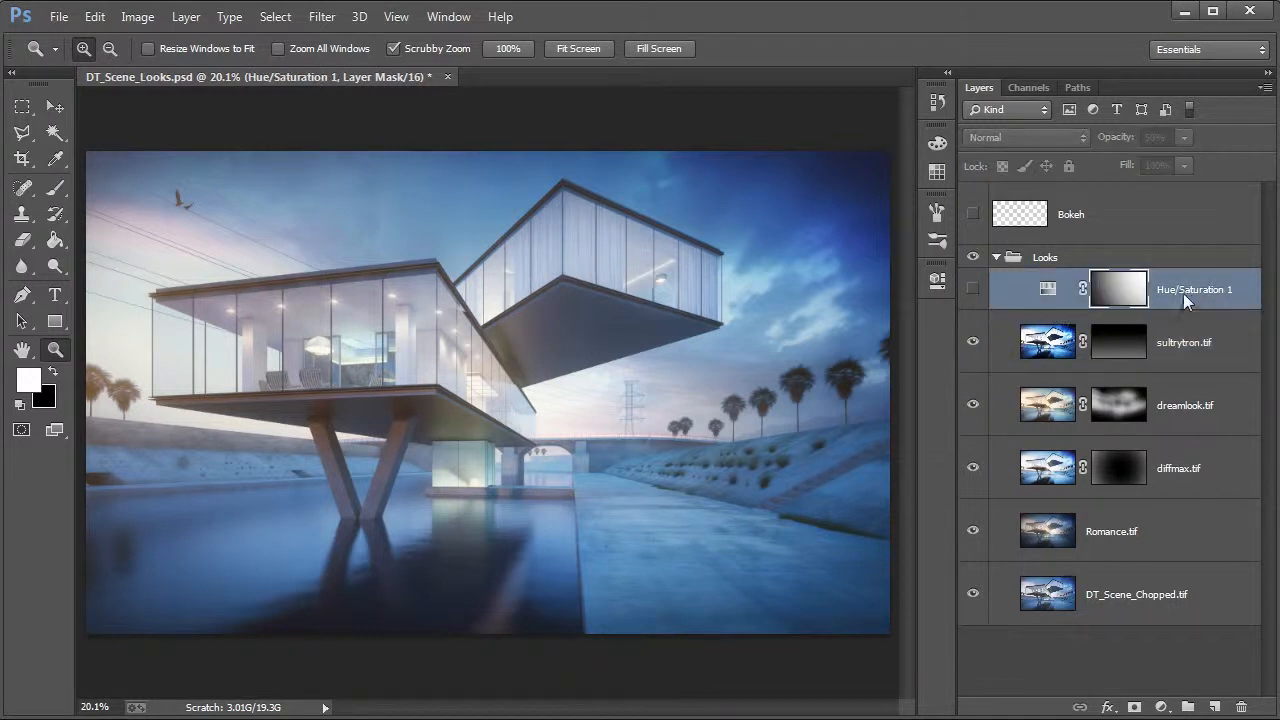
pyautogui.click(972, 290)
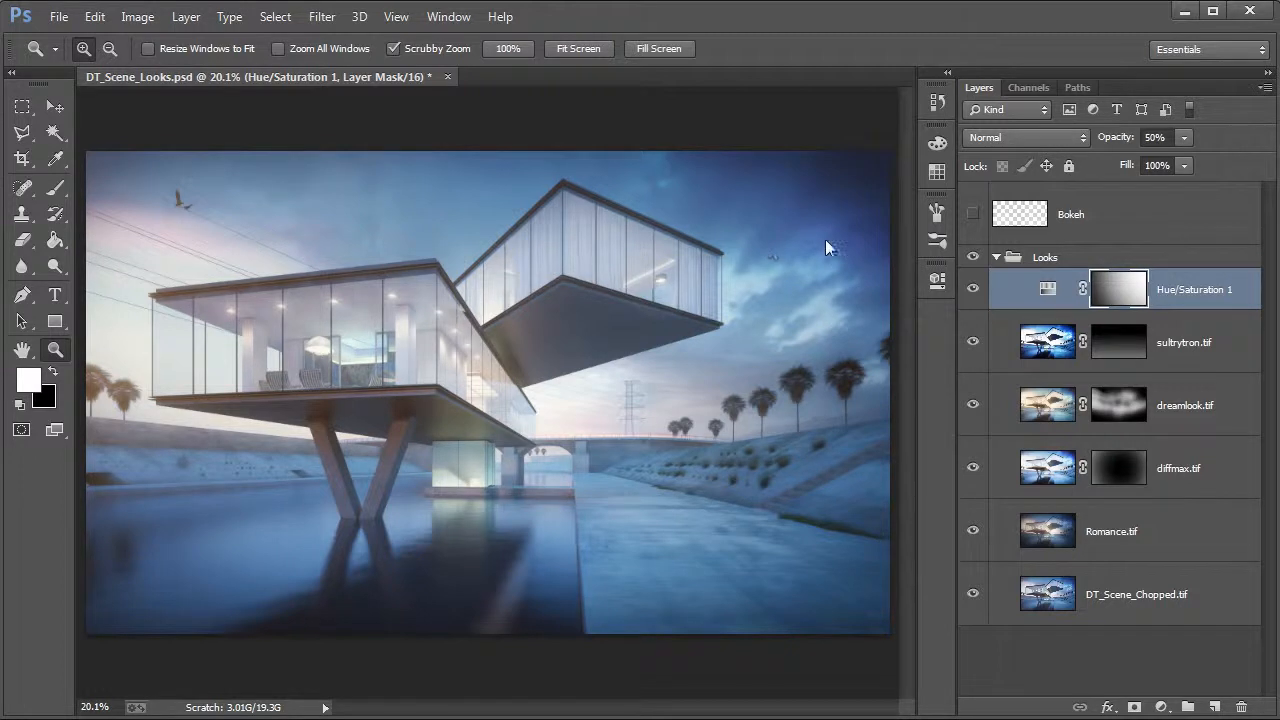
# - Duplicate the Looks group and merge the copy into a single layer, leaving the original group collapsed
pyautogui.click(1043, 256)
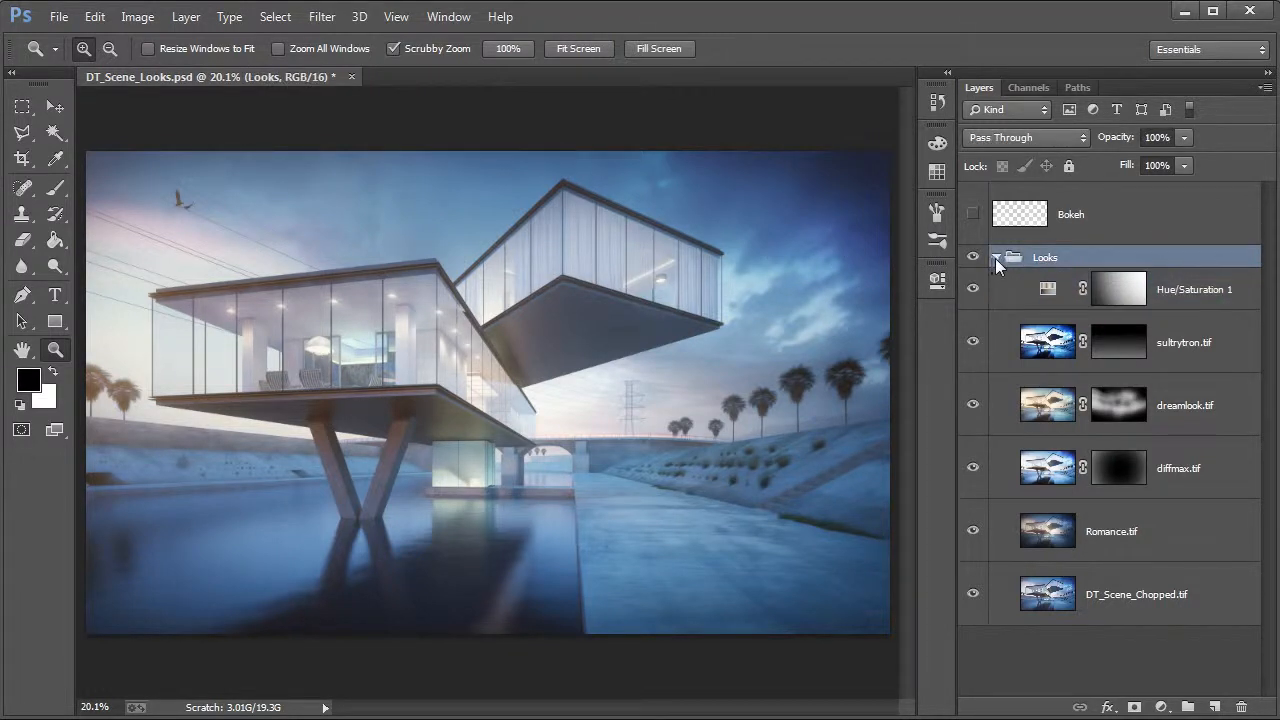
pyautogui.click(995, 258)
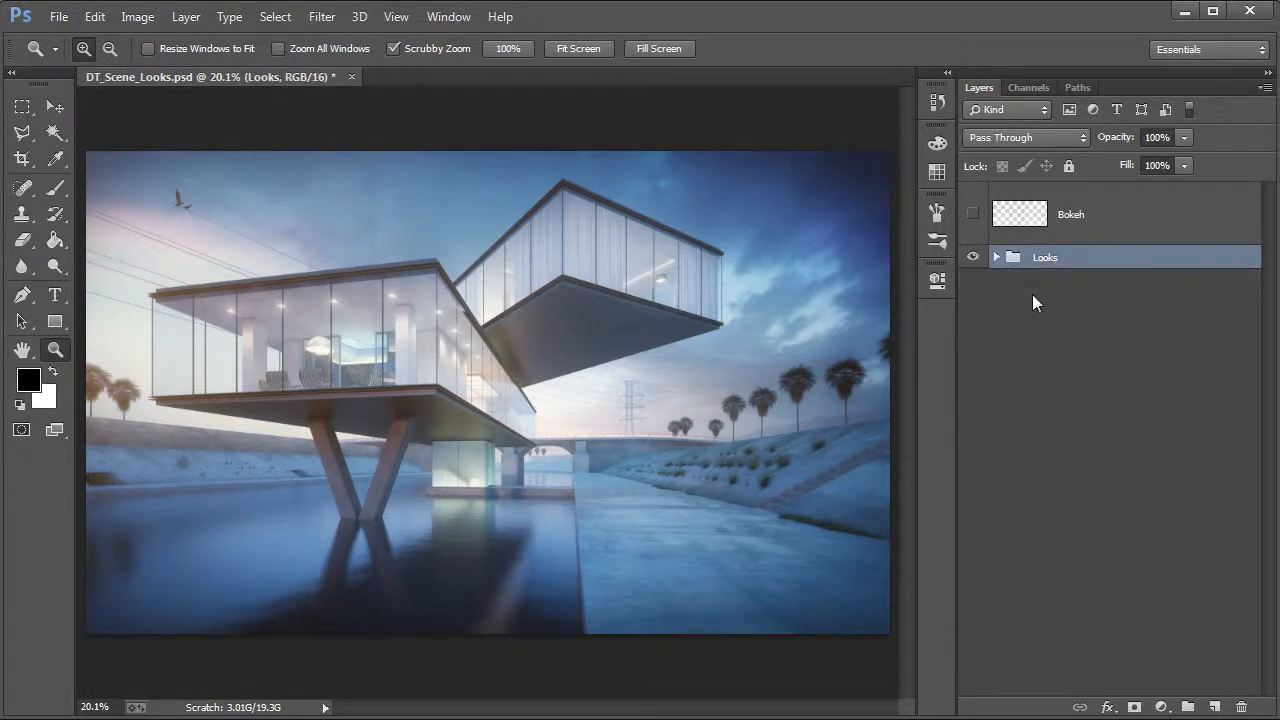
pyautogui.click(995, 258)
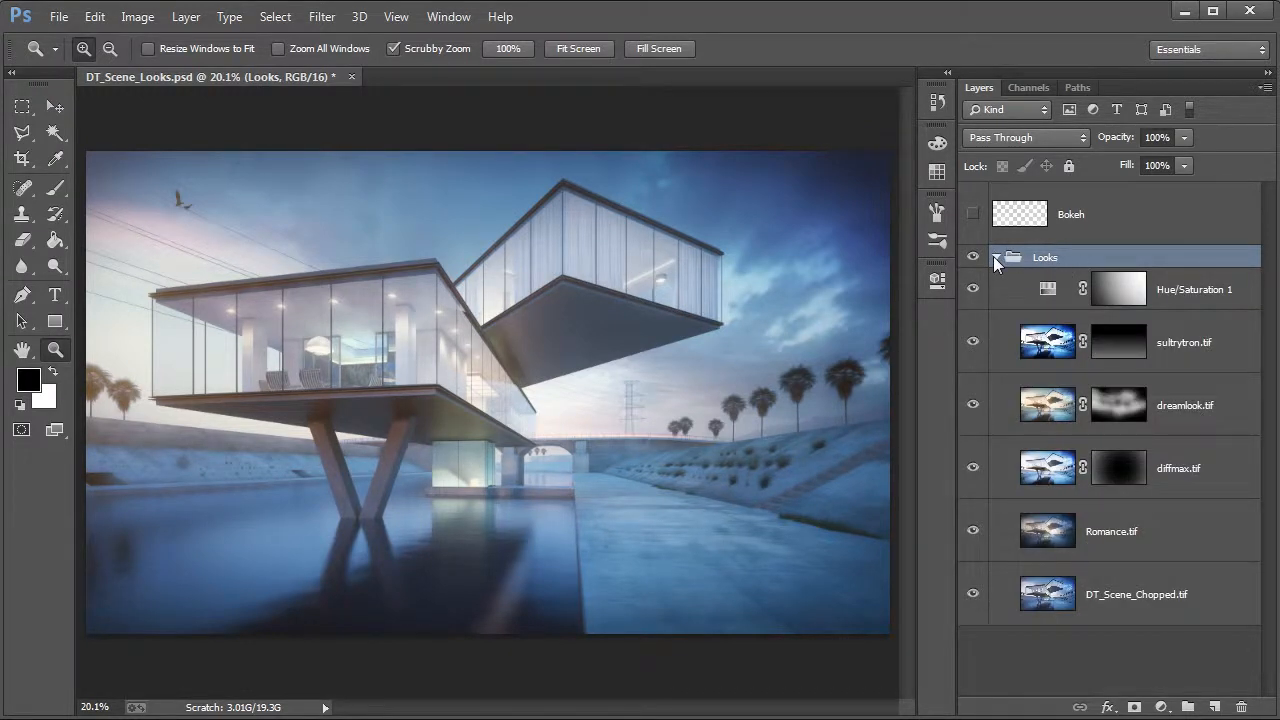
pyautogui.hotkey('ctrl', 'j')
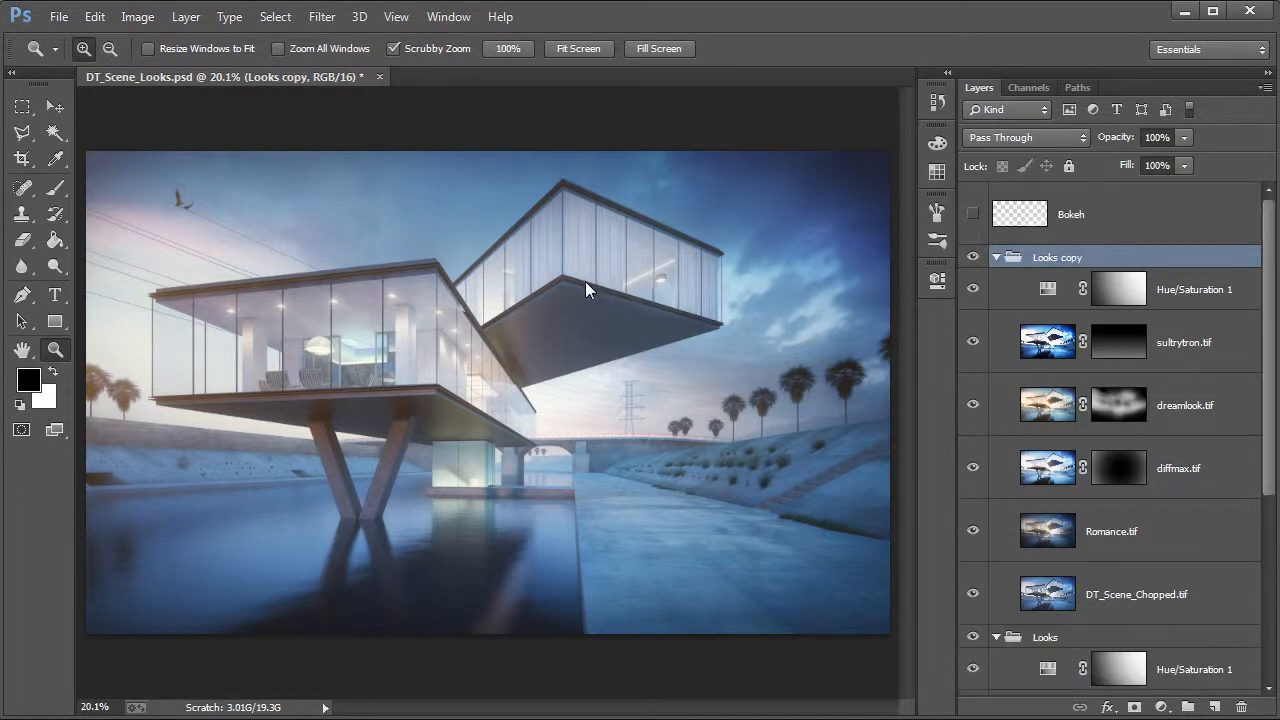
pyautogui.hotkey('ctrl', 'e')
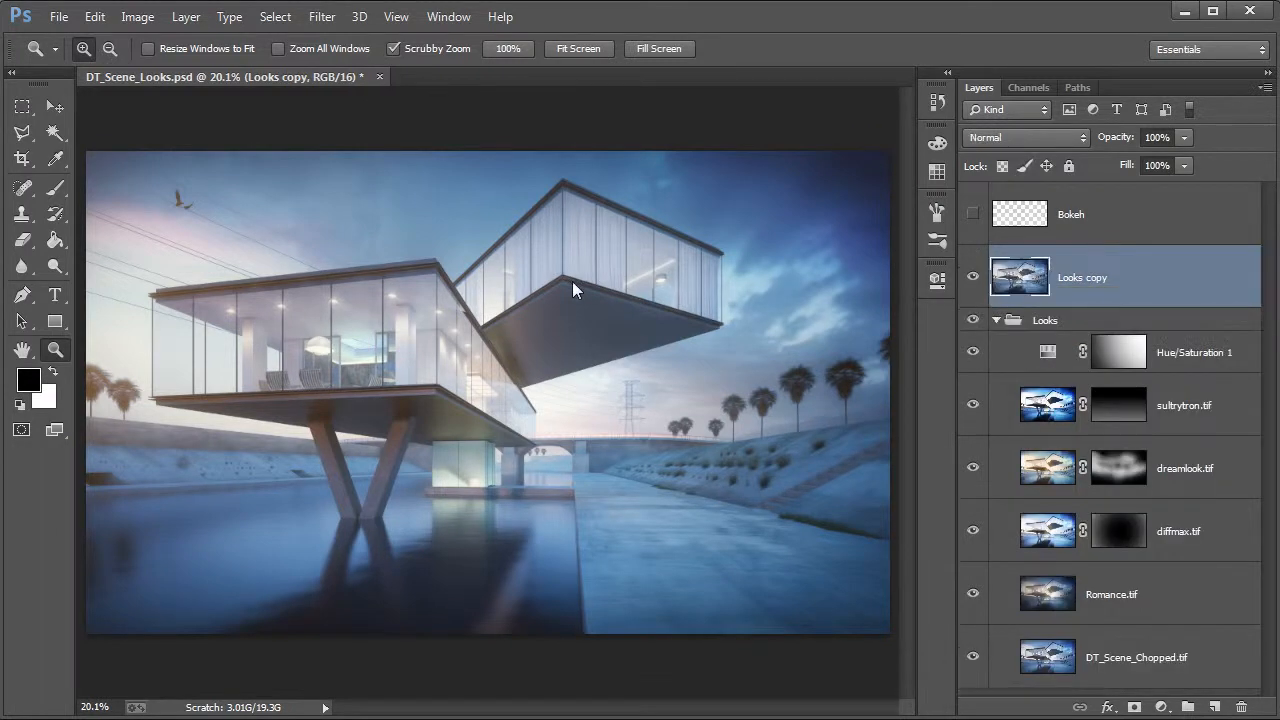
pyautogui.click(995, 320)
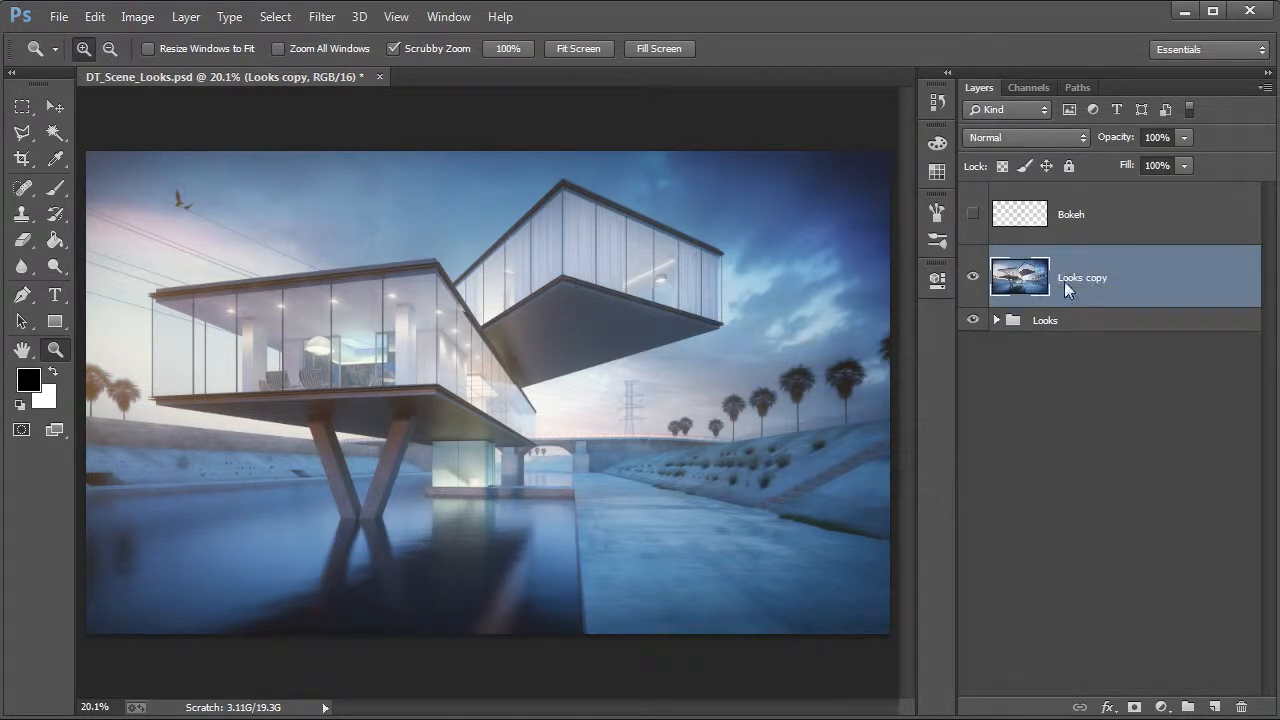
# - Duplicate the merged Looks copy layer into a new document
pyautogui.rightClick(1116, 278)
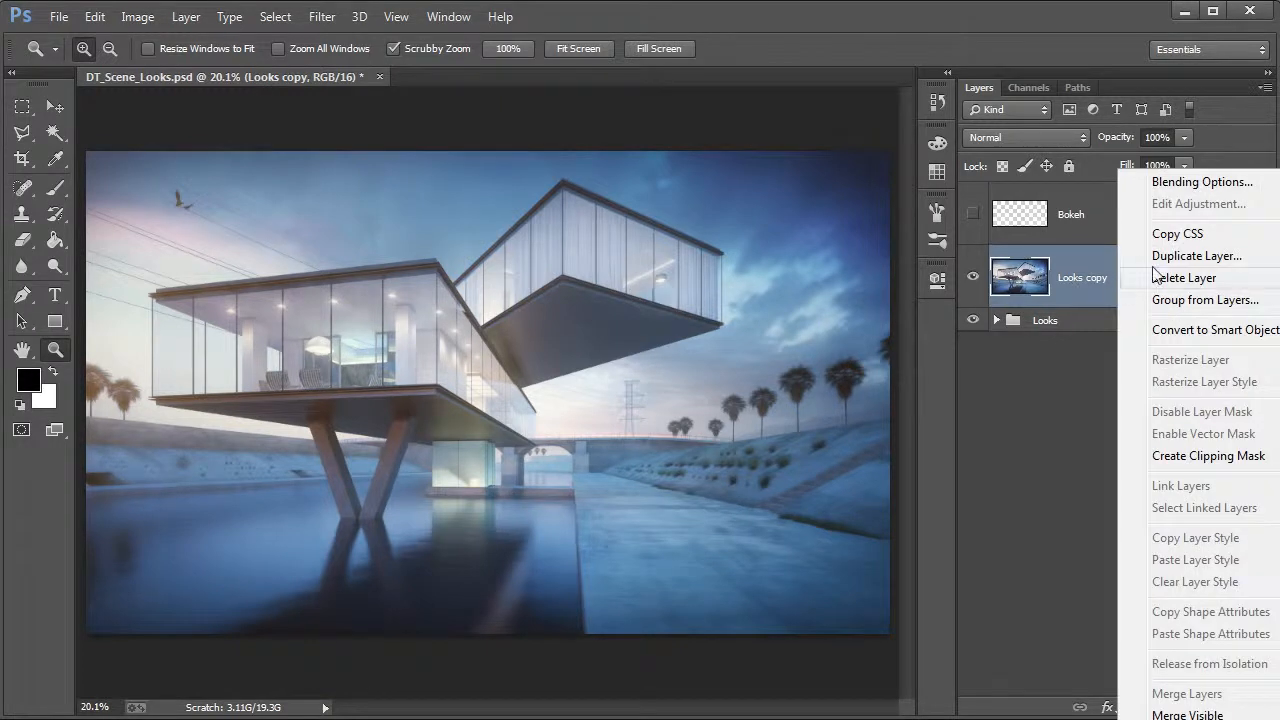
pyautogui.click(1183, 259)
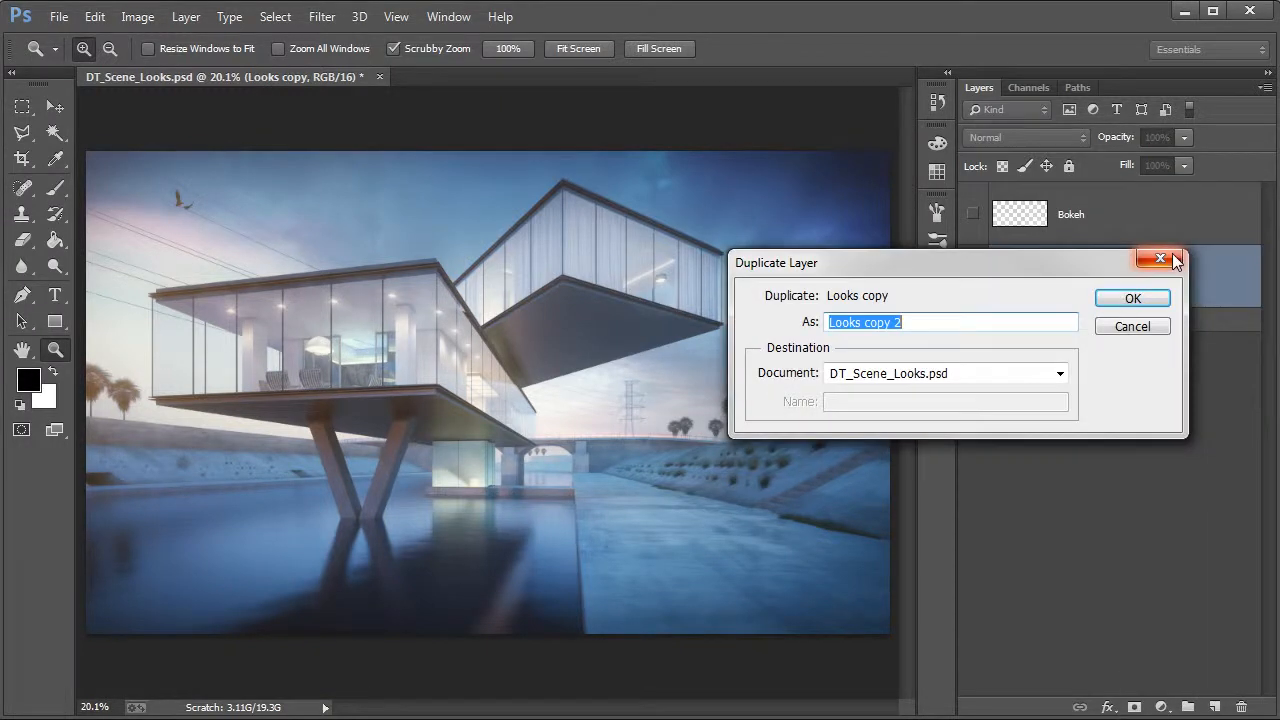
pyautogui.click(991, 378)
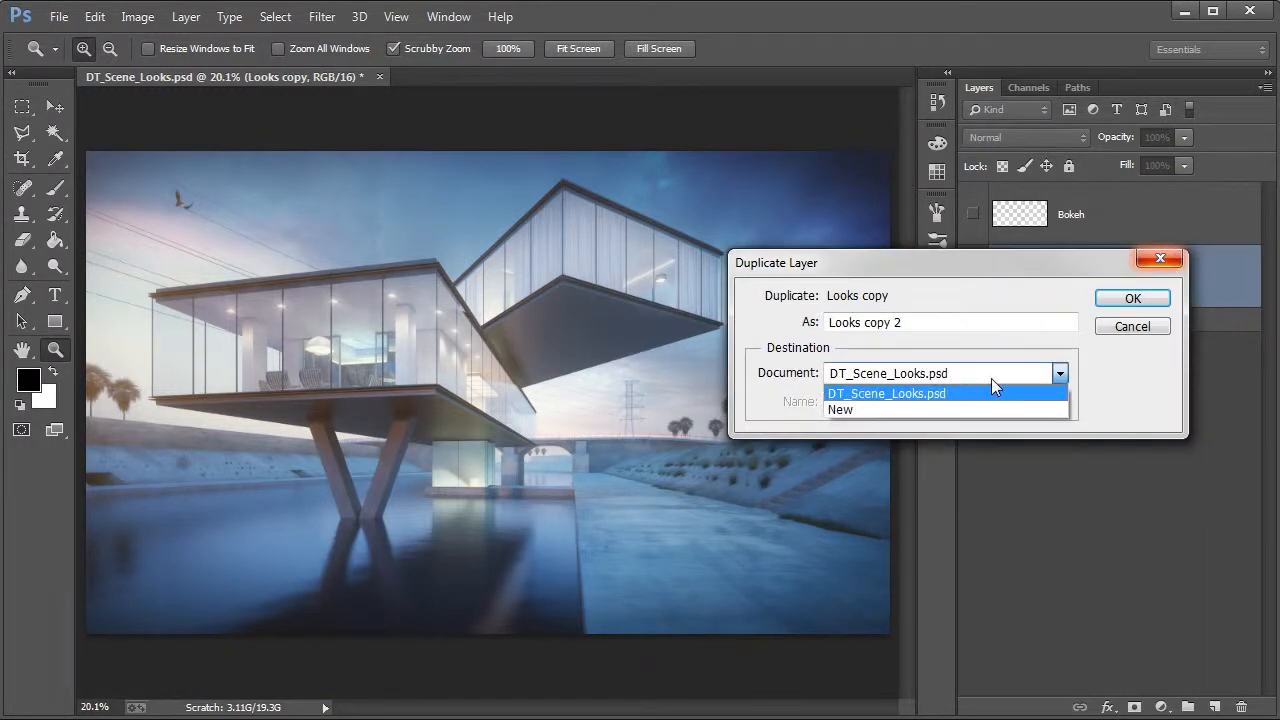
pyautogui.click(865, 410)
pyautogui.click(1125, 298)
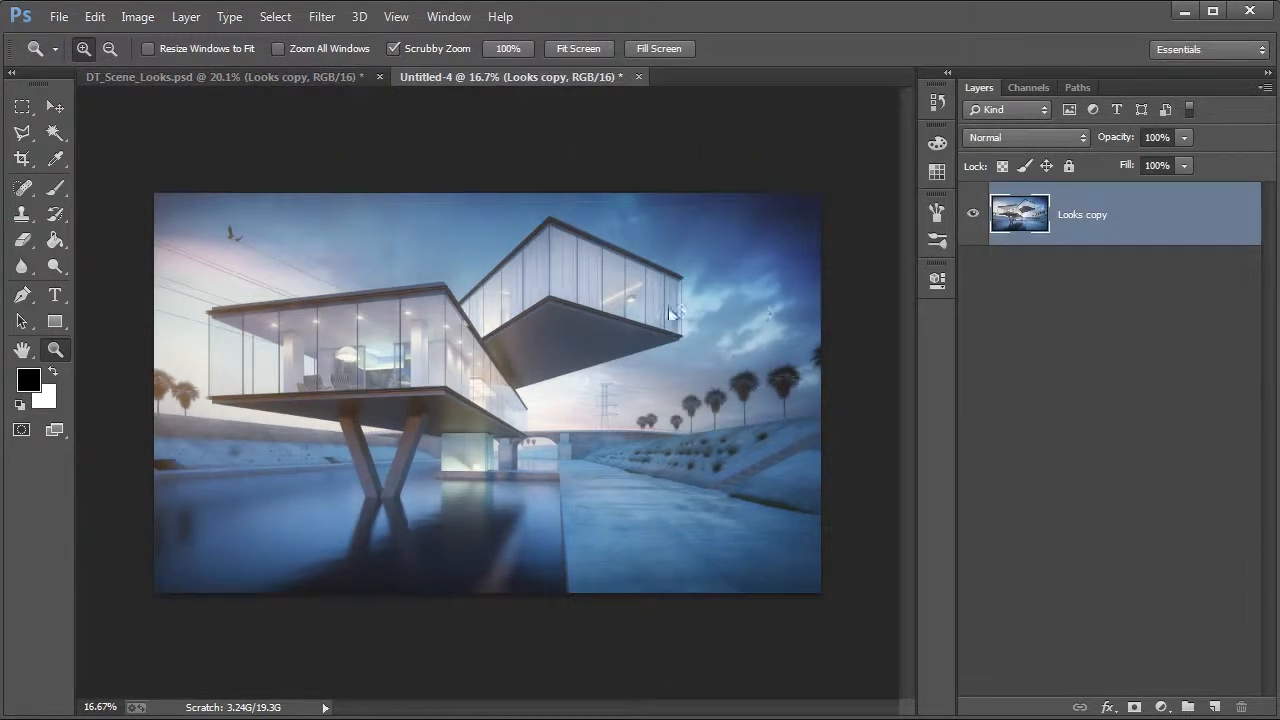
# - Apply HDR Toning with the Scott5 preset to the new document, accepting that it gets flattened
pyautogui.click(137, 16)
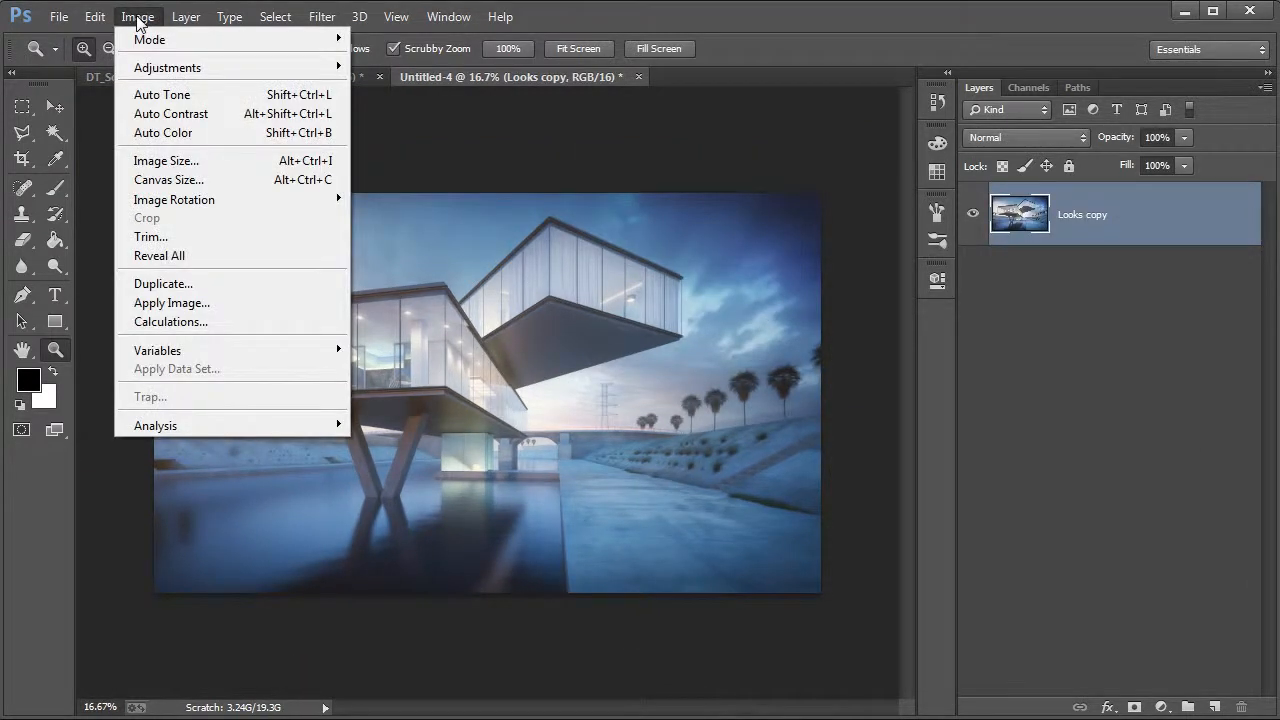
pyautogui.moveTo(157, 75)
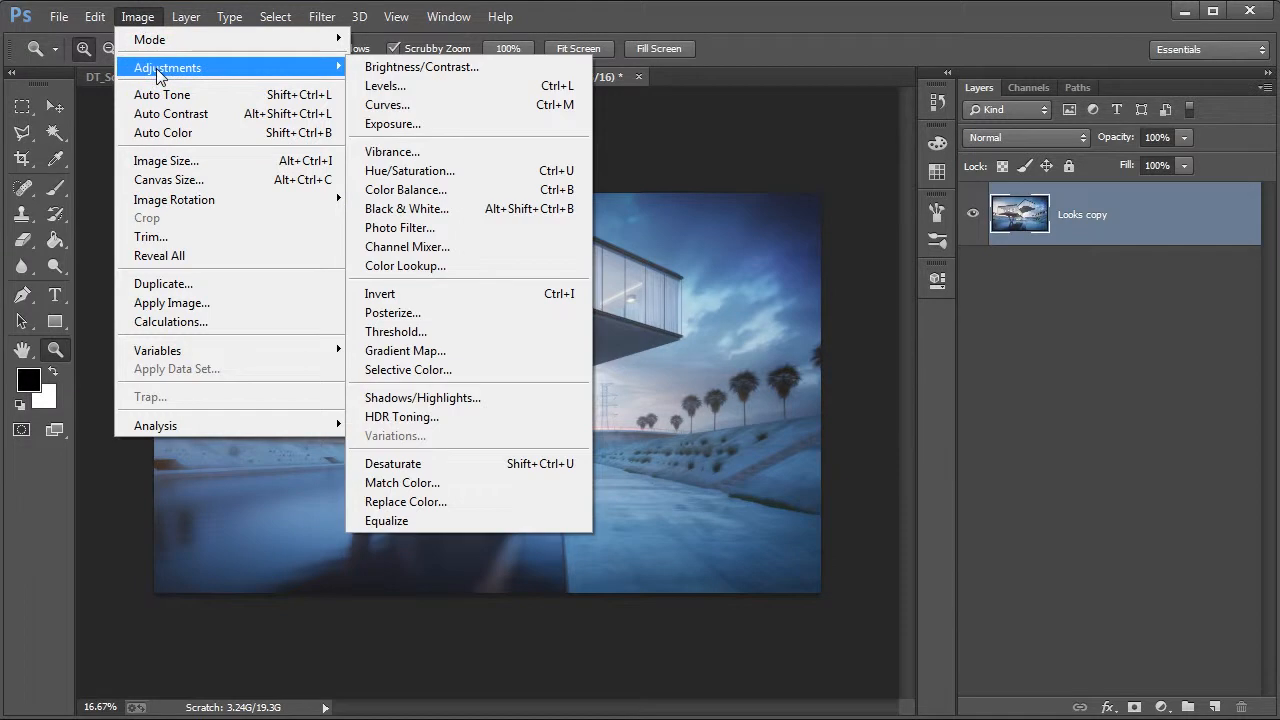
pyautogui.click(432, 418)
pyautogui.moveTo(968, 449); pyautogui.dragTo(591, 318)
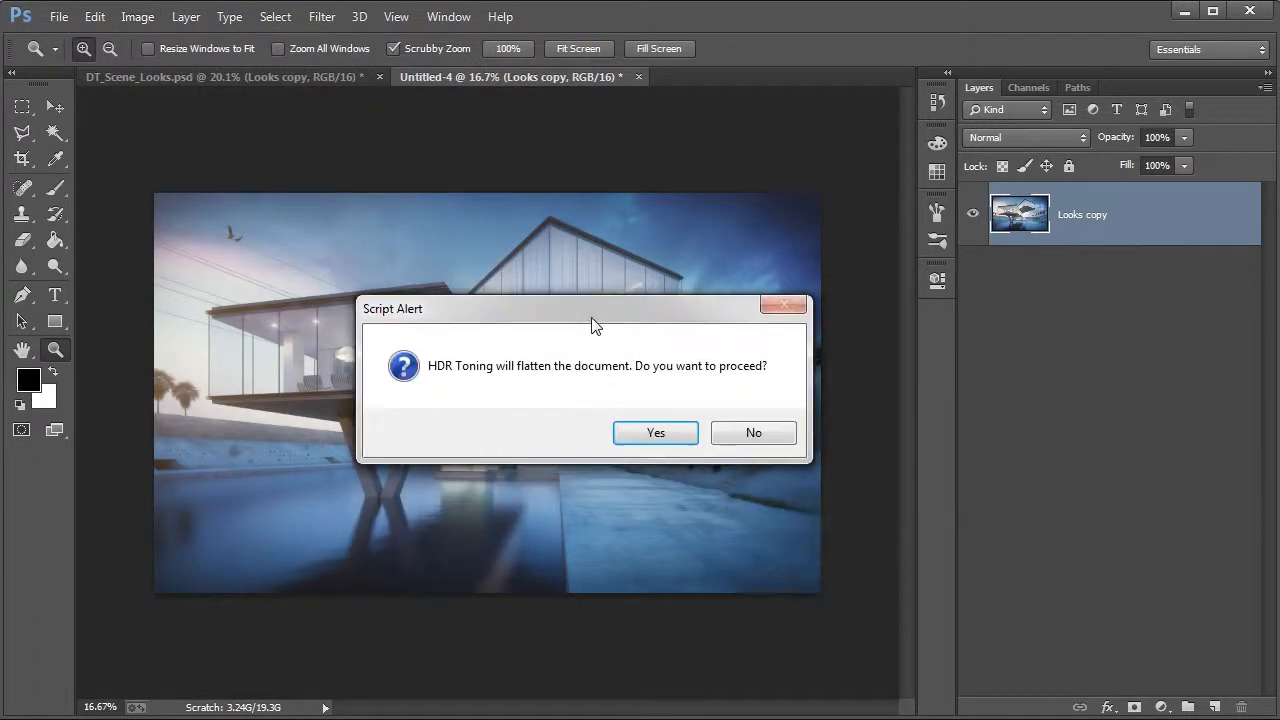
pyautogui.click(657, 440)
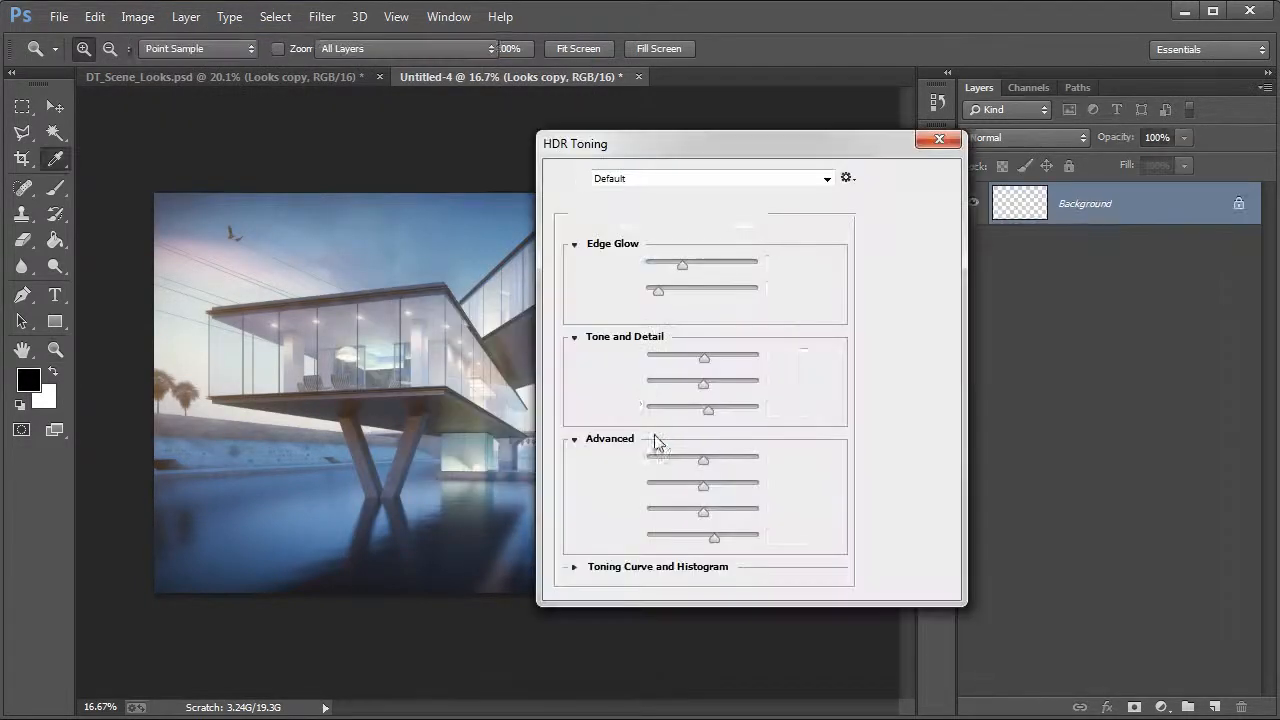
pyautogui.click(659, 180)
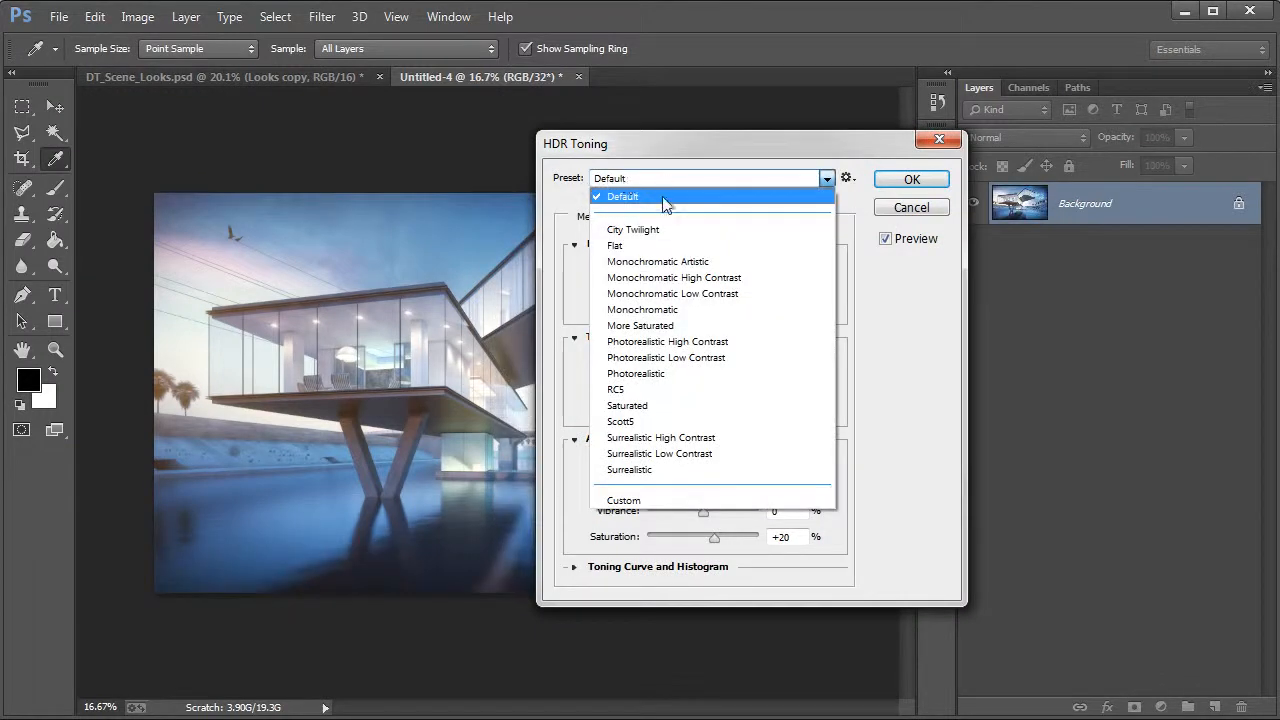
pyautogui.click(616, 424)
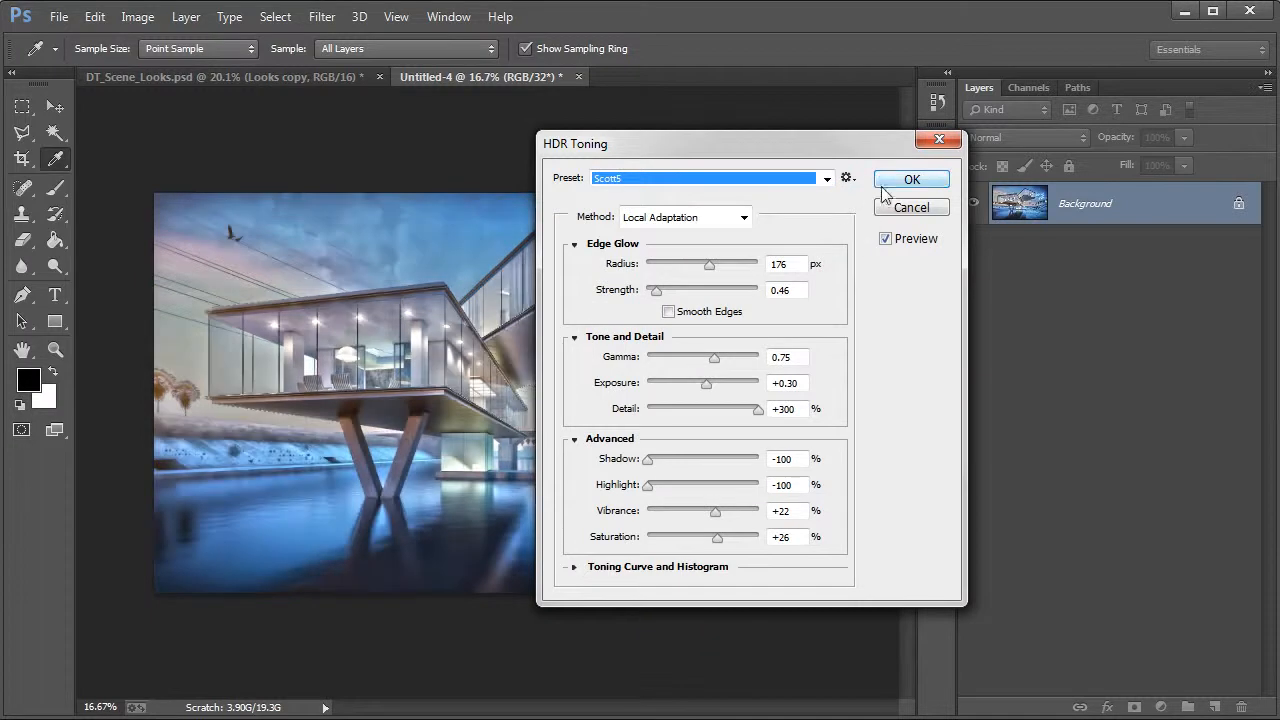
pyautogui.click(902, 183)
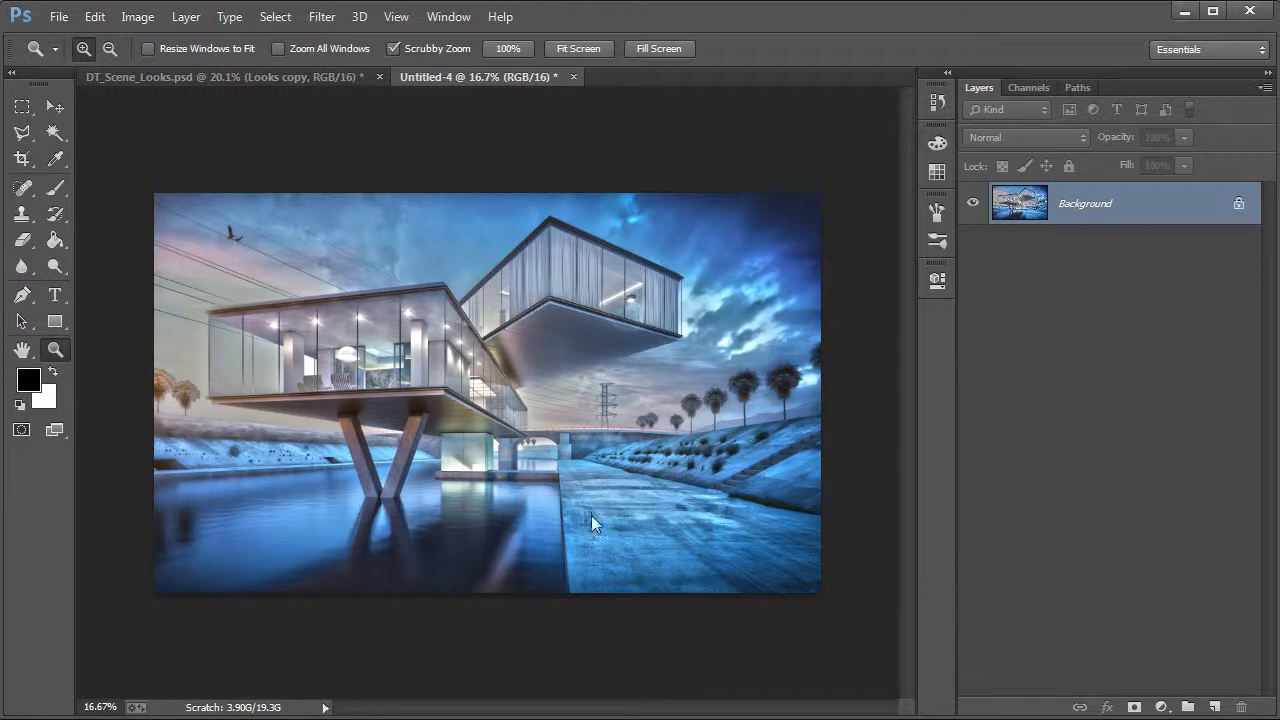
# - Duplicate the HDR-toned Background layer into the DT_Scene_Looks.psd document
pyautogui.rightClick(1128, 208)
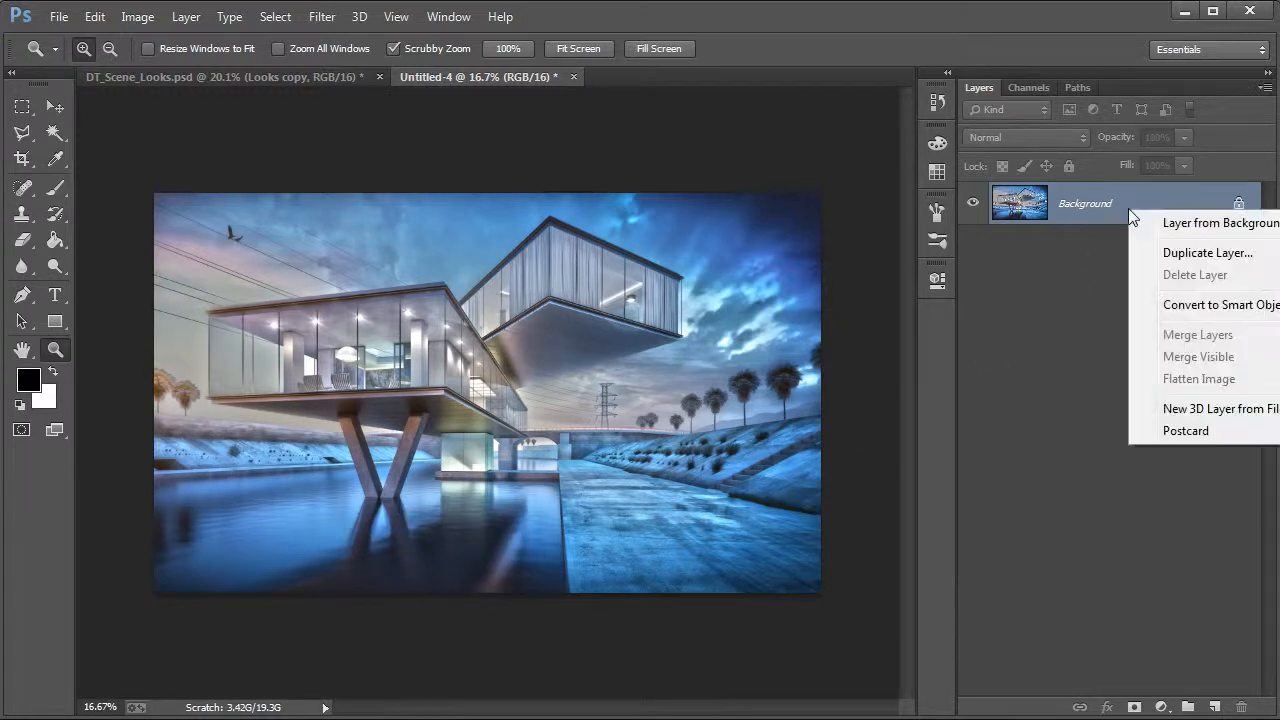
pyautogui.click(1168, 258)
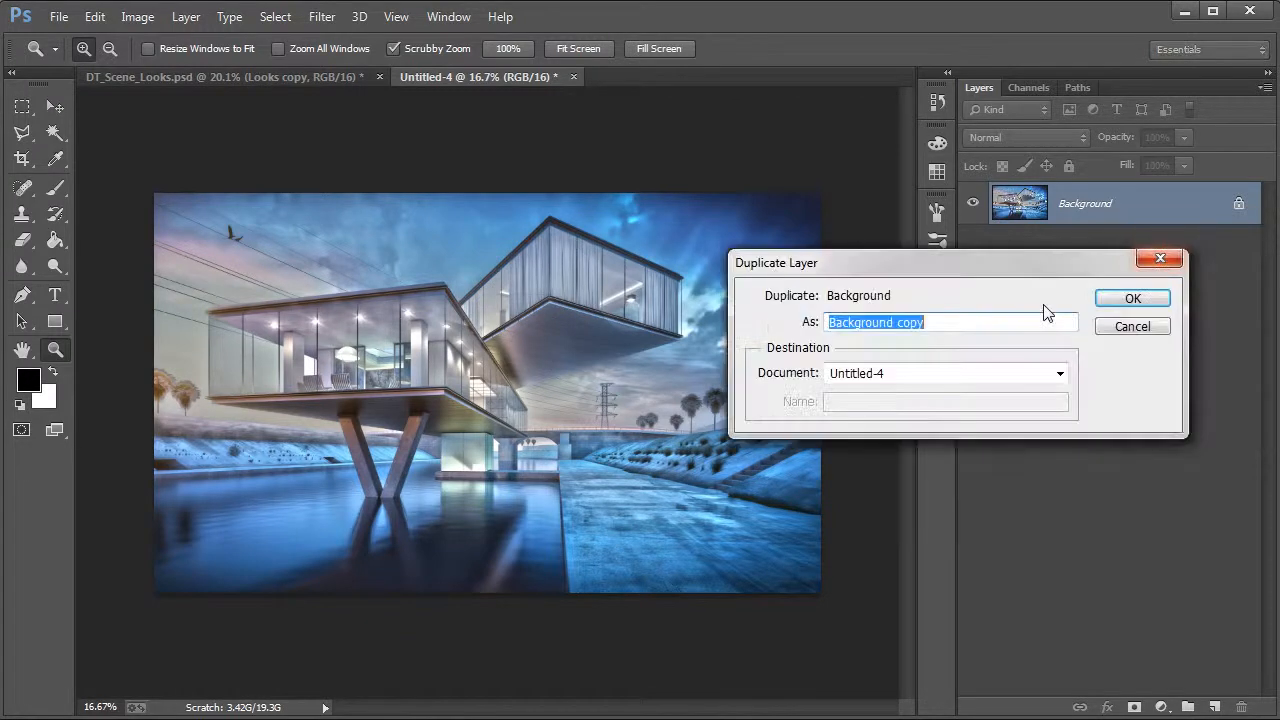
pyautogui.click(968, 372)
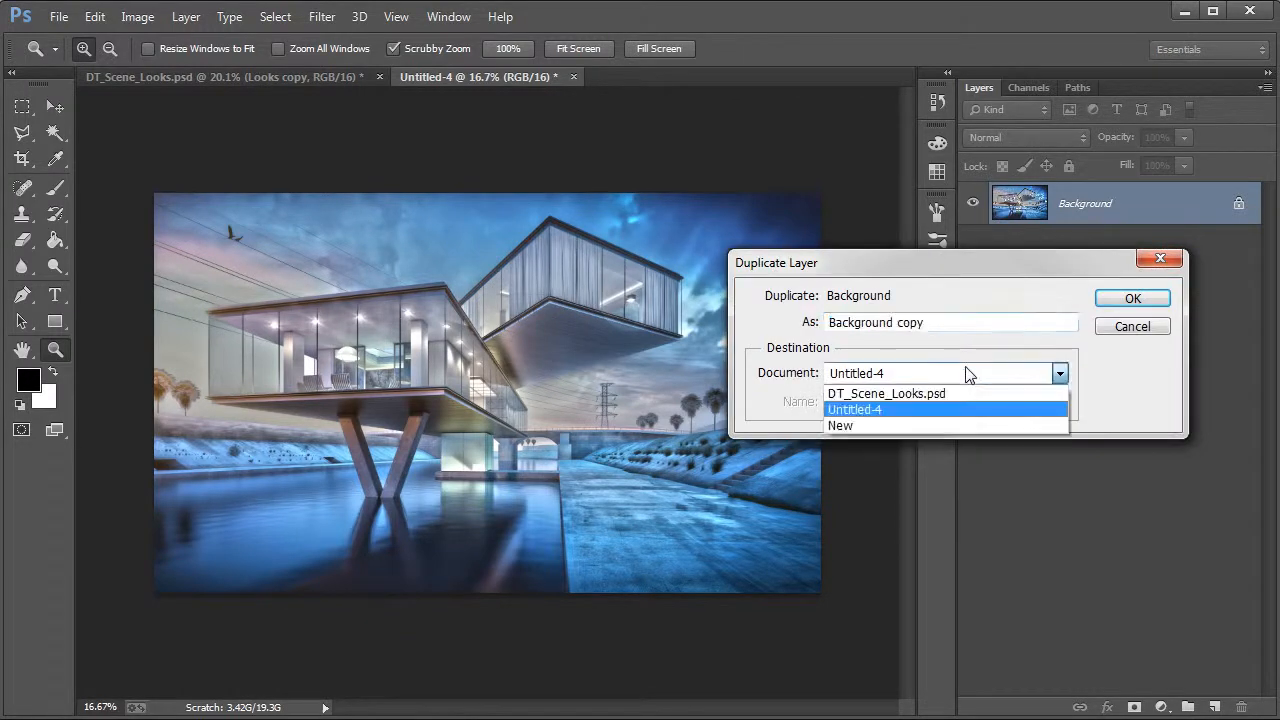
pyautogui.click(905, 394)
pyautogui.click(1122, 305)
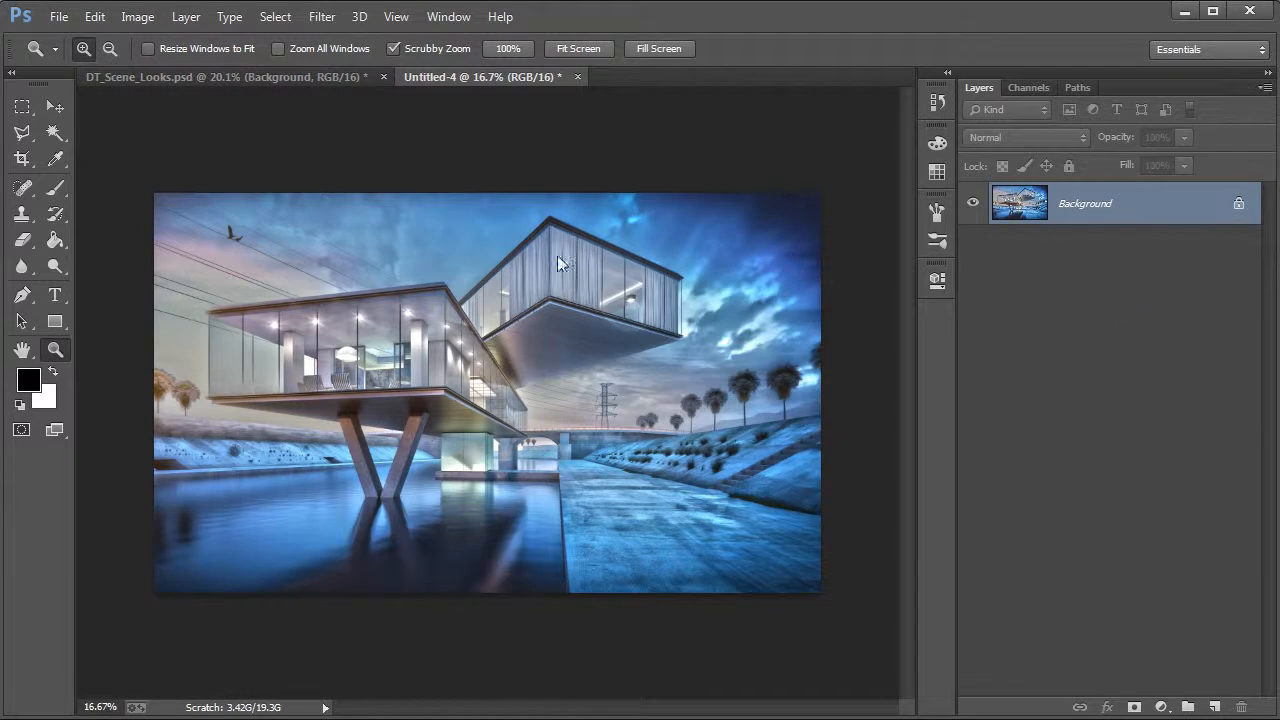
# - Roll the Untitled-4 document back to its Flatten Image history state, before the HDR toning
pyautogui.click(937, 103)
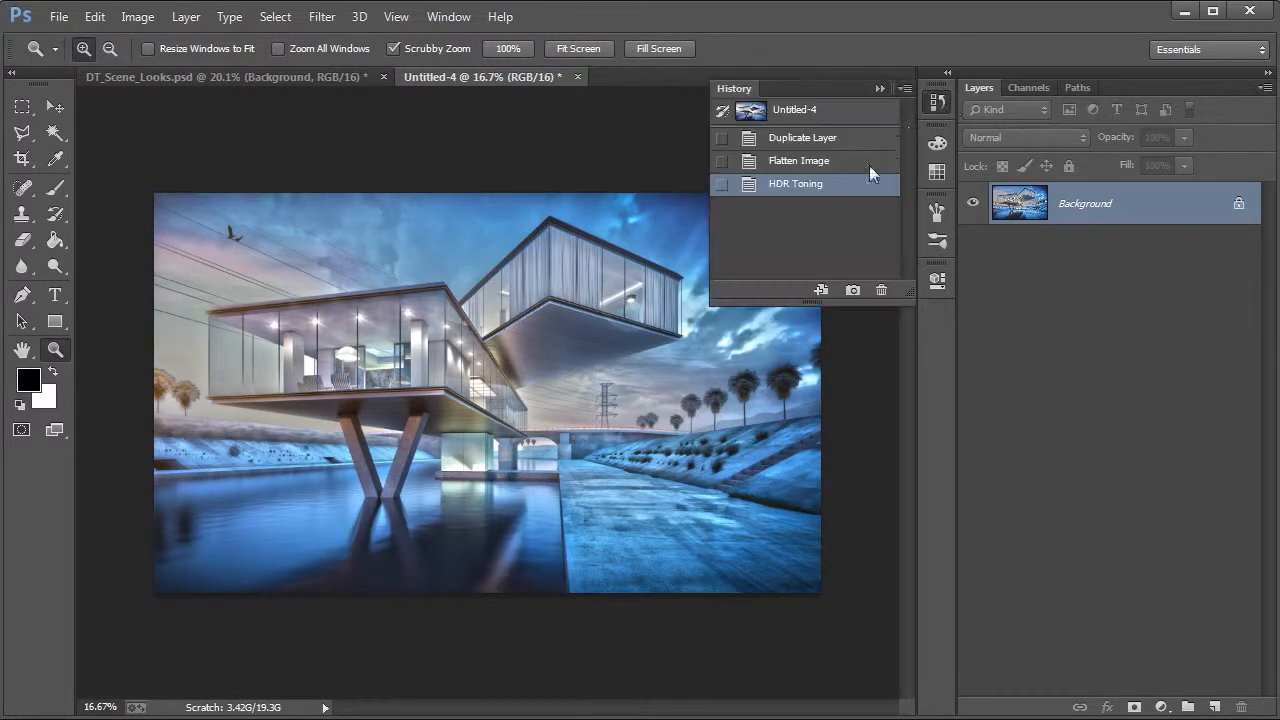
pyautogui.click(817, 162)
pyautogui.click(938, 104)
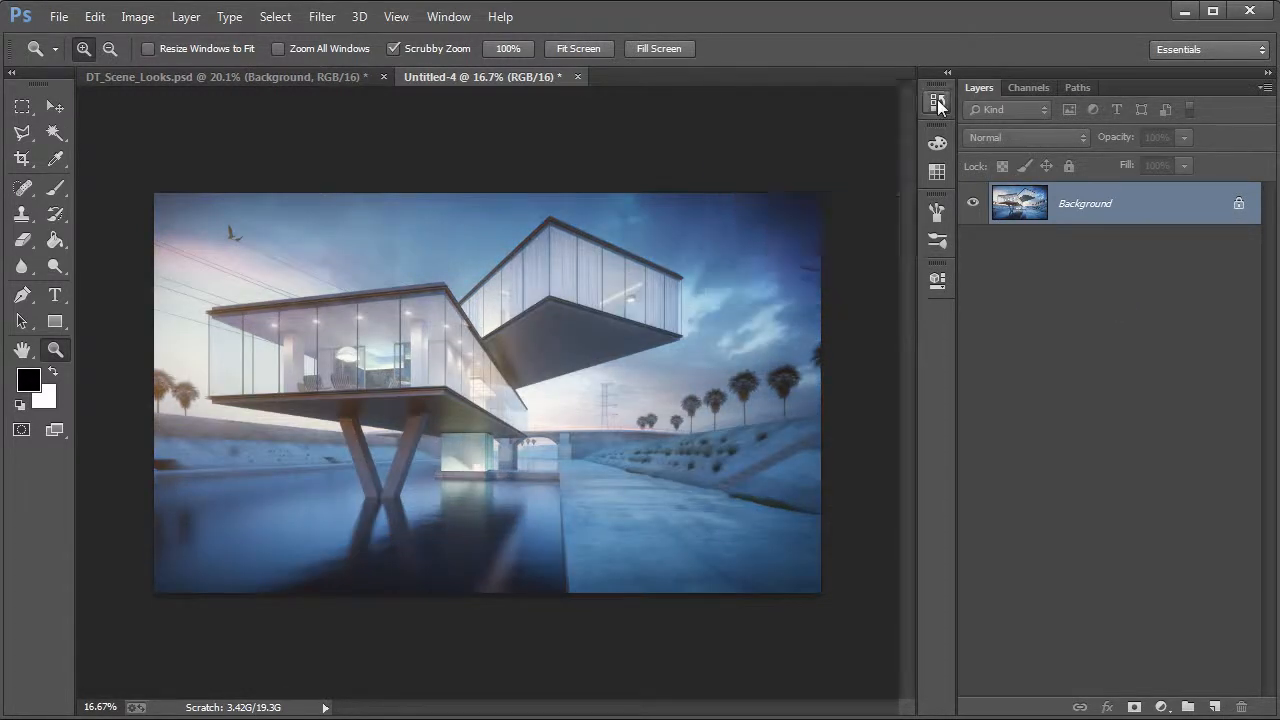
# - Apply HDR Toning with the Photorealistic High Contrast preset to the flattened image
pyautogui.click(137, 17)
pyautogui.moveTo(156, 70)
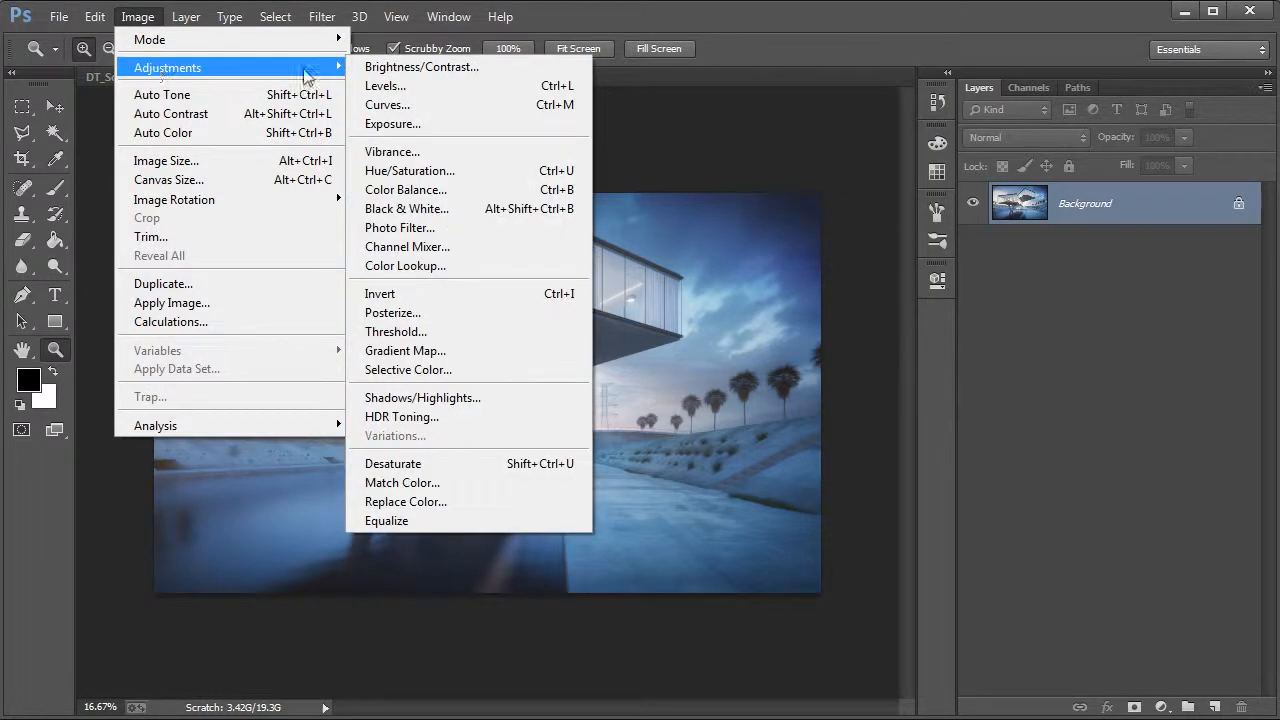
pyautogui.click(449, 416)
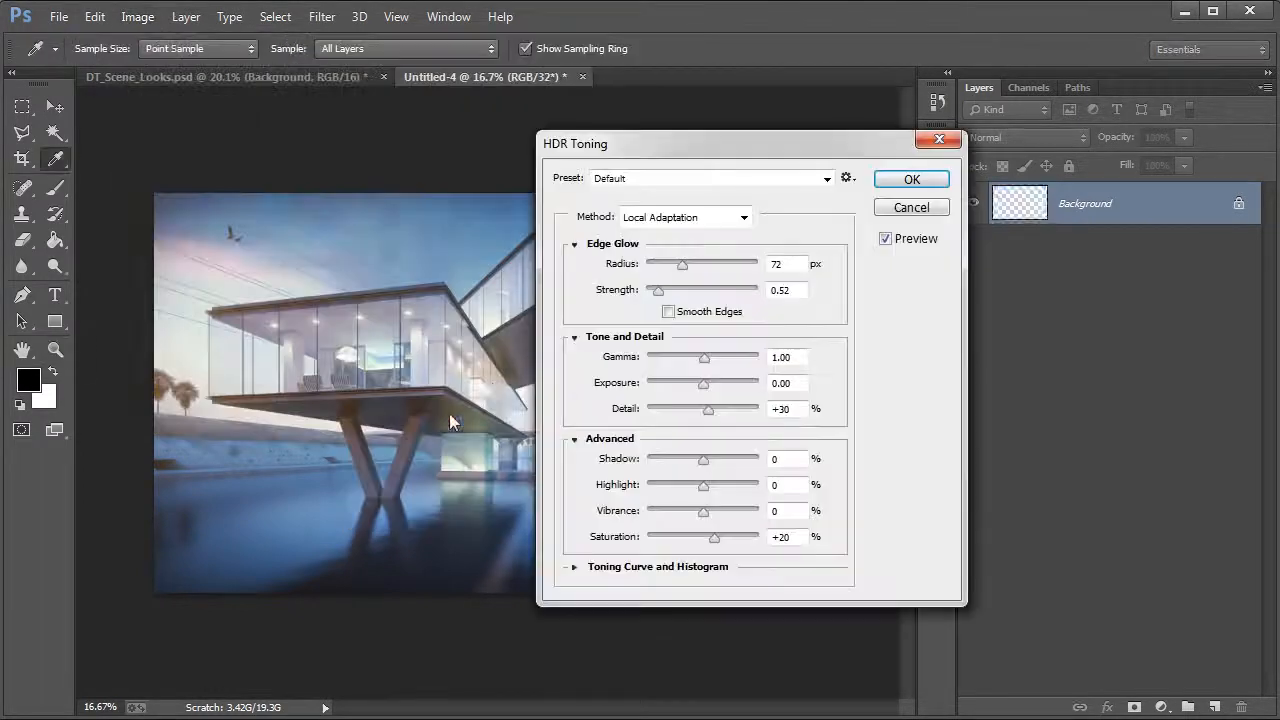
pyautogui.click(686, 178)
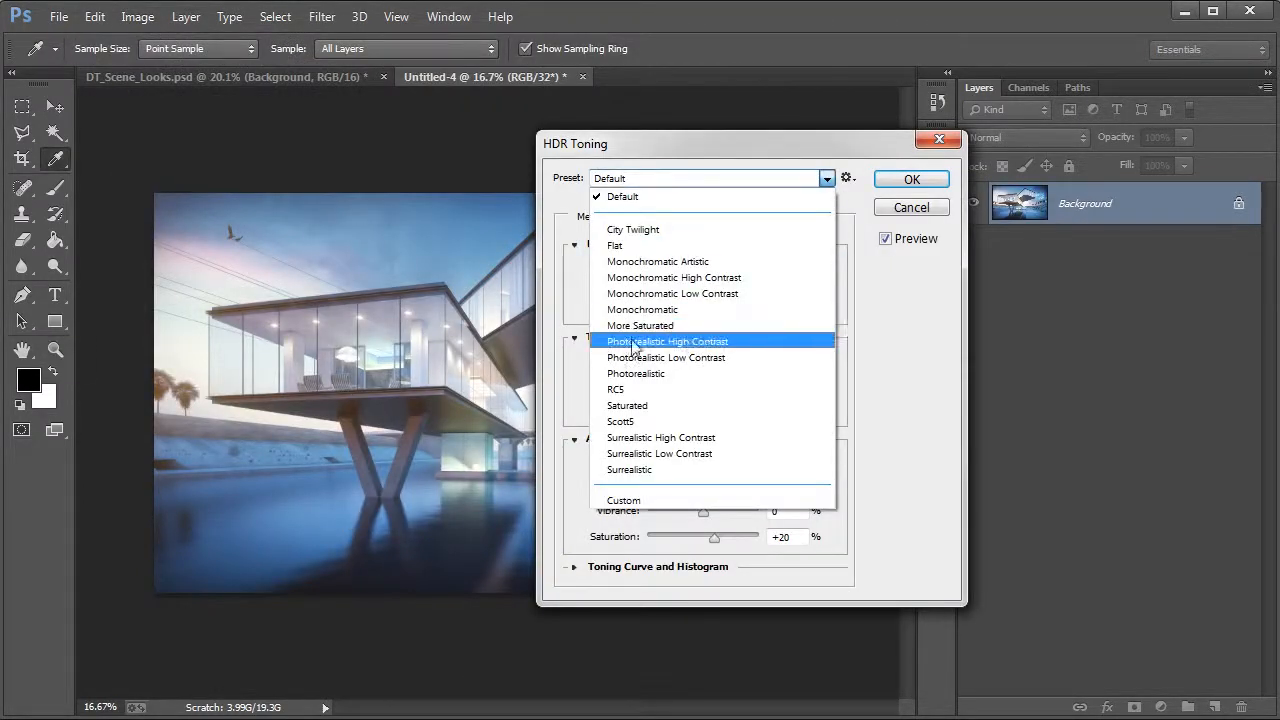
pyautogui.click(689, 341)
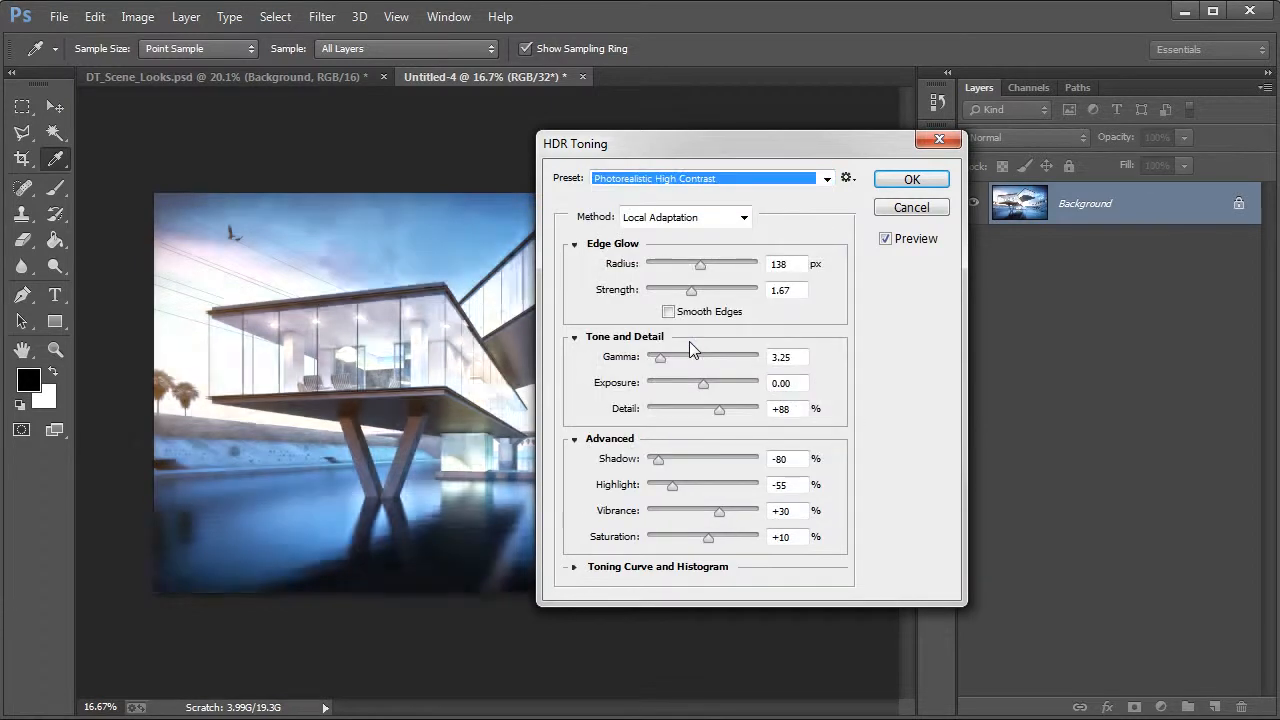
pyautogui.click(893, 180)
pyautogui.press('z')
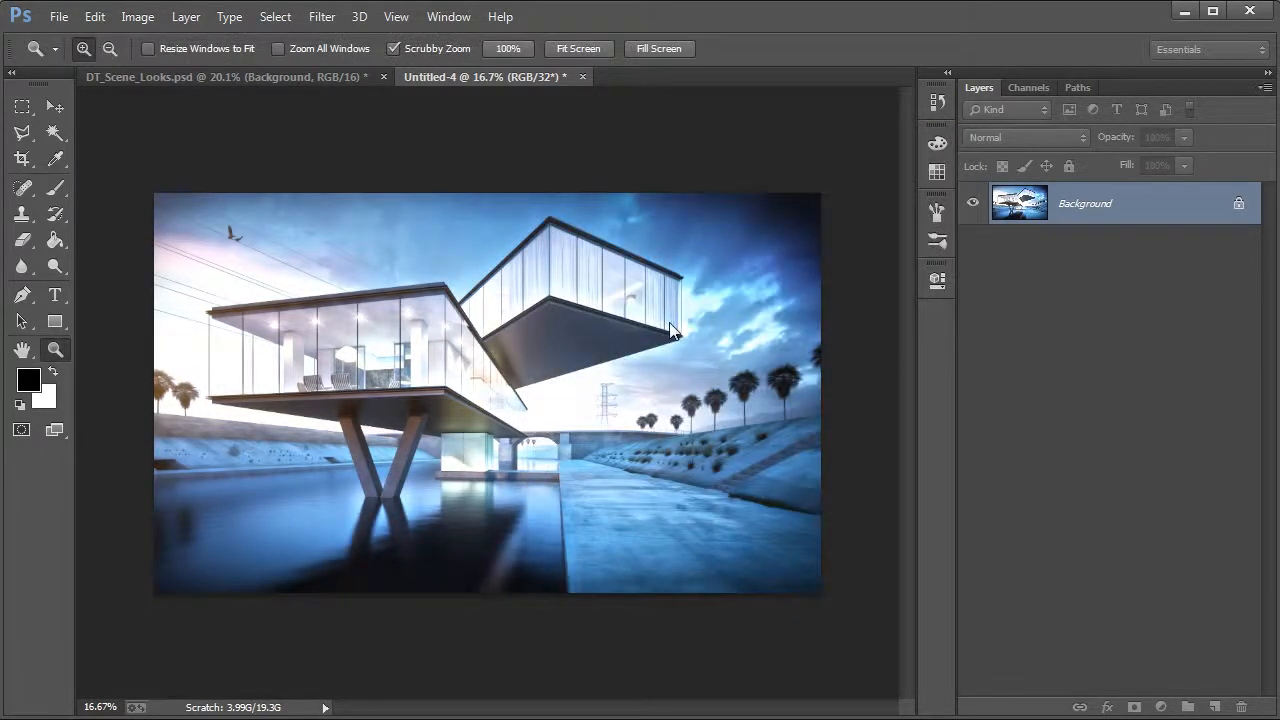
# - Duplicate the high-contrast toned Background layer into the DT_Scene_Looks.psd document
pyautogui.rightClick(1122, 210)
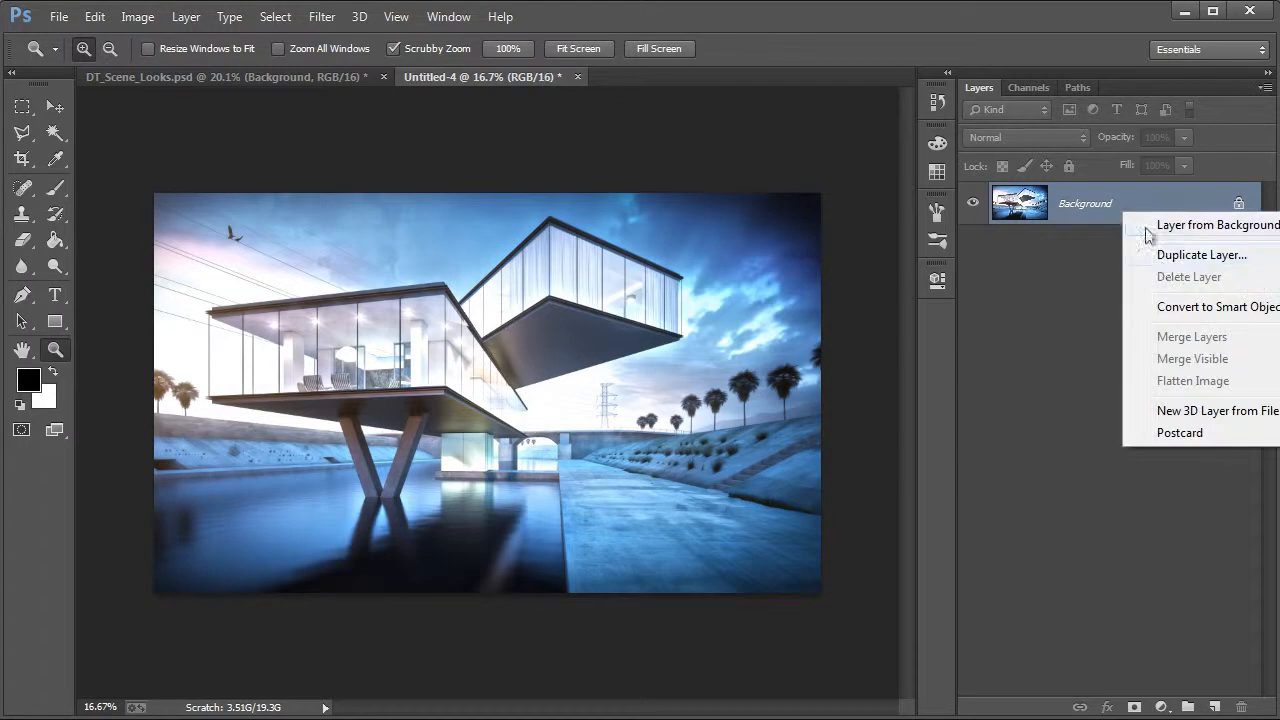
pyautogui.click(1162, 256)
pyautogui.click(1000, 373)
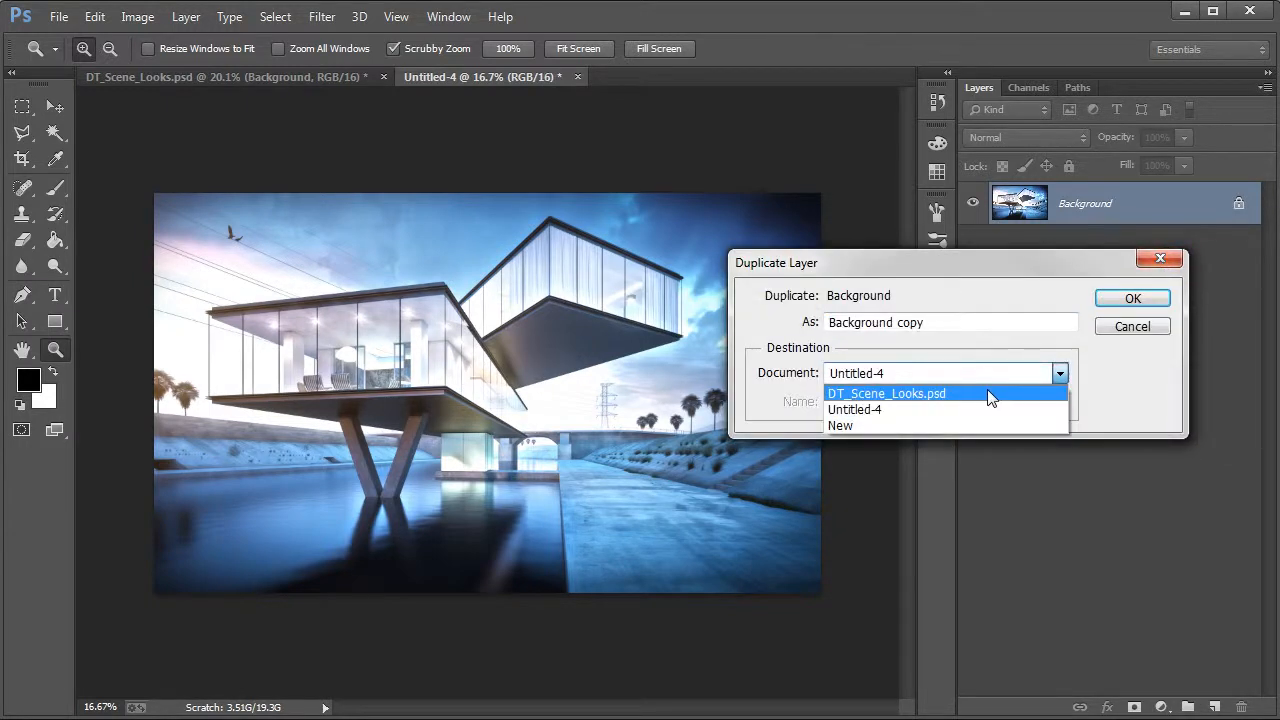
pyautogui.click(988, 392)
pyautogui.click(1131, 300)
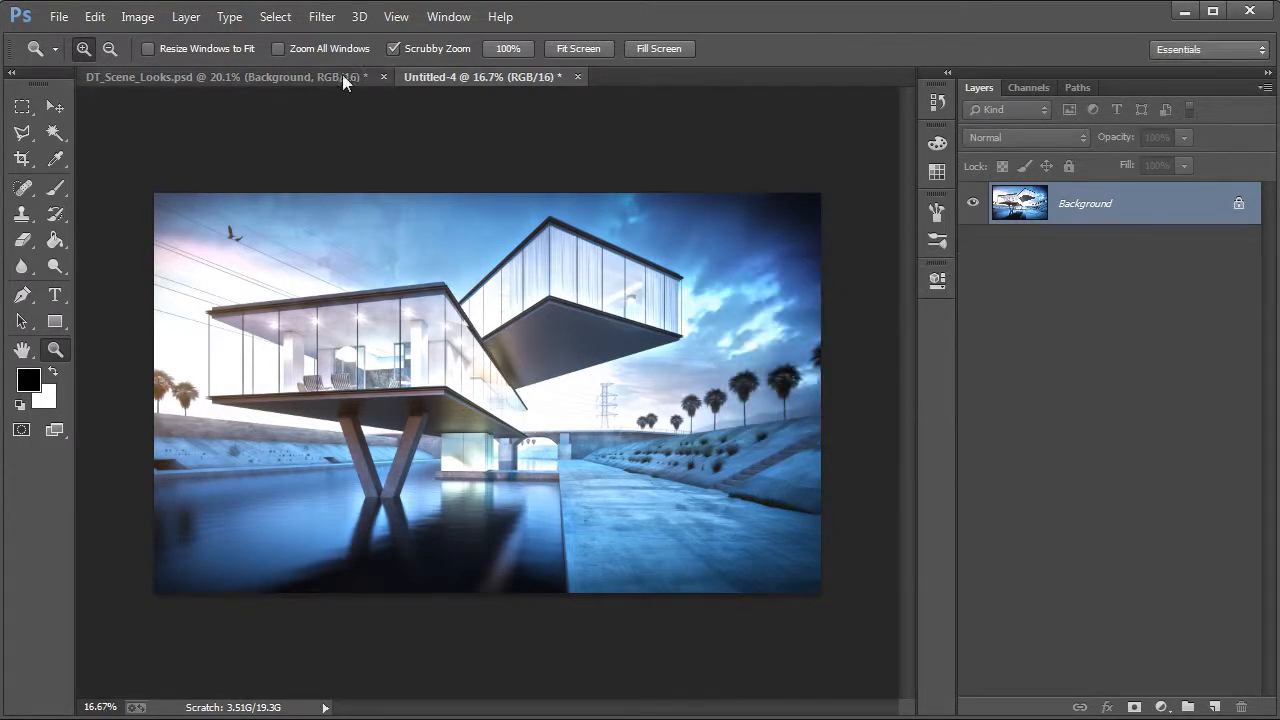
# - In DT_Scene_Looks.psd, rename the upper Background layer to PhotoHigh and the one below it to Scott5
pyautogui.click(341, 76)
pyautogui.doubleClick(1092, 277)
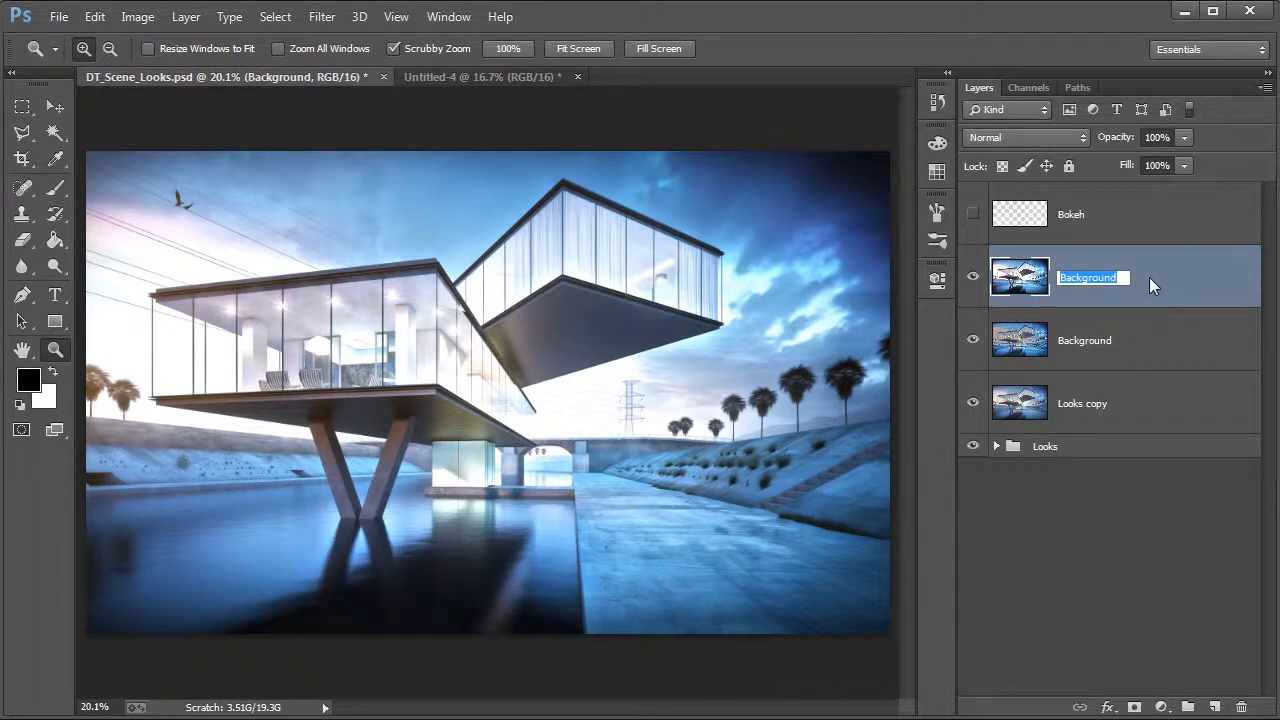
pyautogui.write('PhotoHigh')
pyautogui.press('Return')
pyautogui.doubleClick(1096, 342)
pyautogui.write('S')
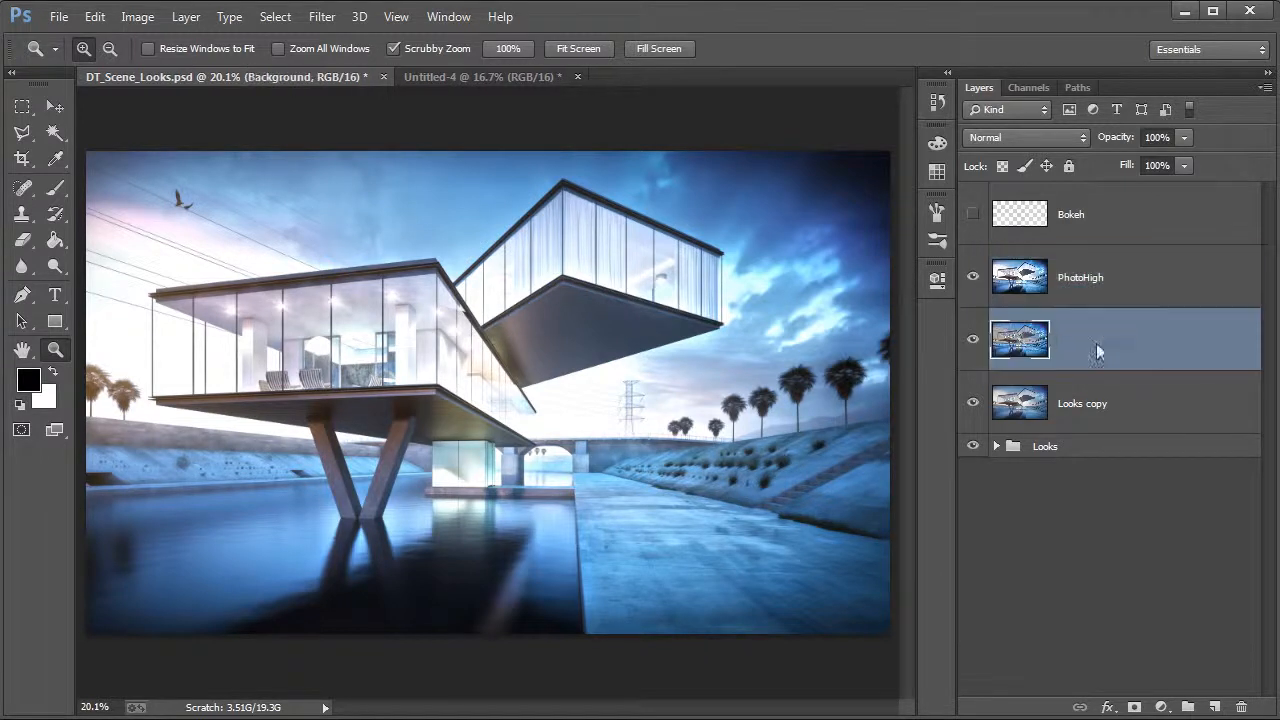
pyautogui.write('cott5')
pyautogui.press('Return')
# - Hide the PhotoHigh layer, check the Scott5 layer's effect, and set the Scott5 opacity to 8%
pyautogui.click(973, 340)
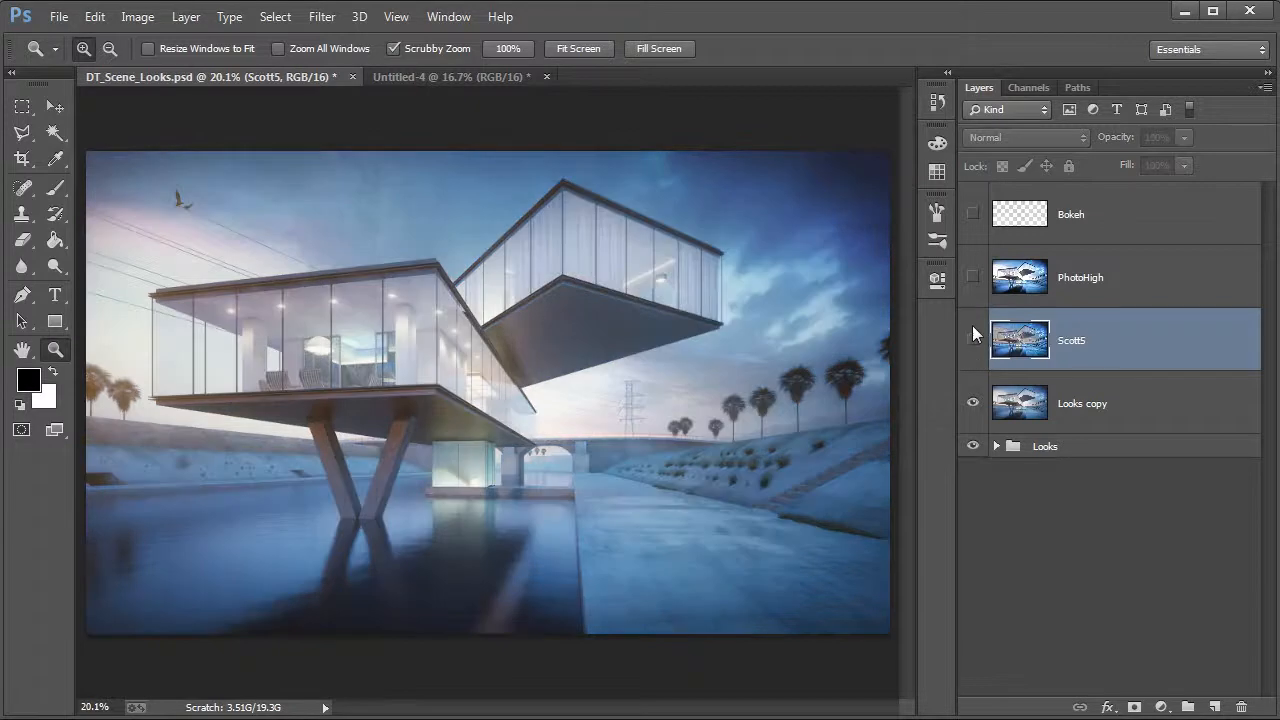
pyautogui.click(969, 338)
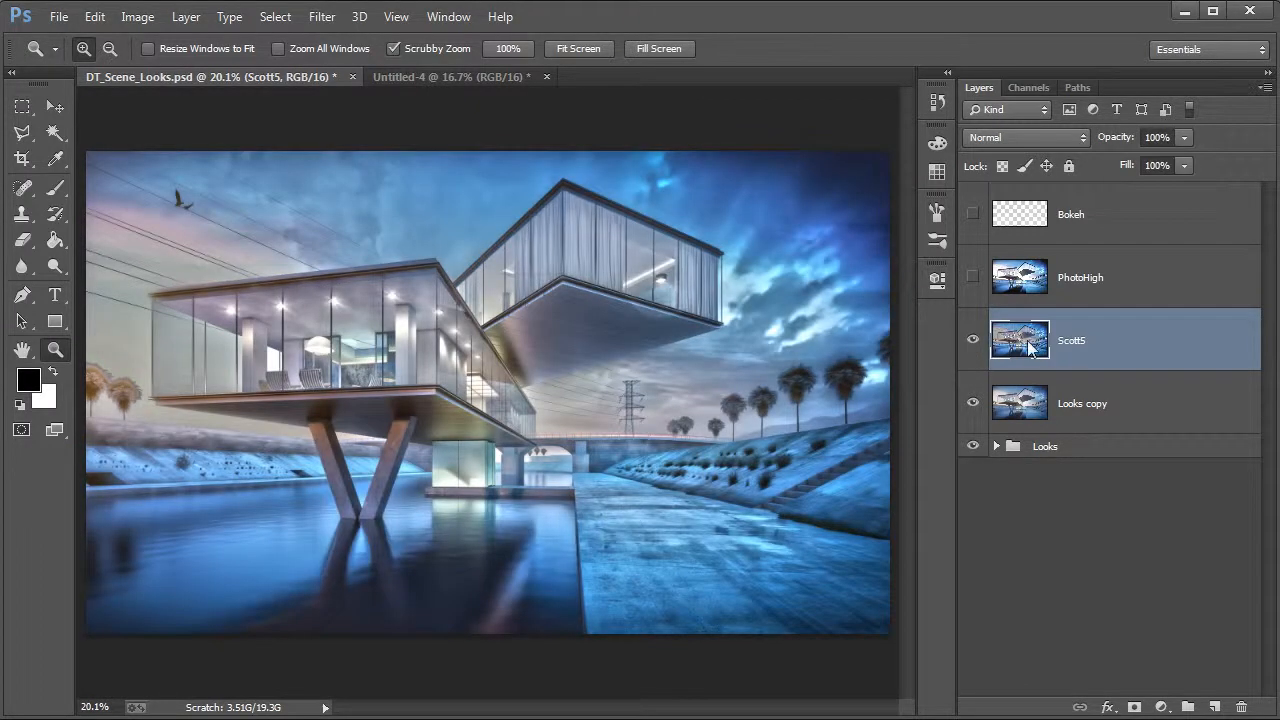
pyautogui.click(968, 342)
pyautogui.click(968, 342)
pyautogui.moveTo(1122, 143); pyautogui.dragTo(839, 127)
pyautogui.moveTo(1159, 138); pyautogui.dragTo(1104, 142)
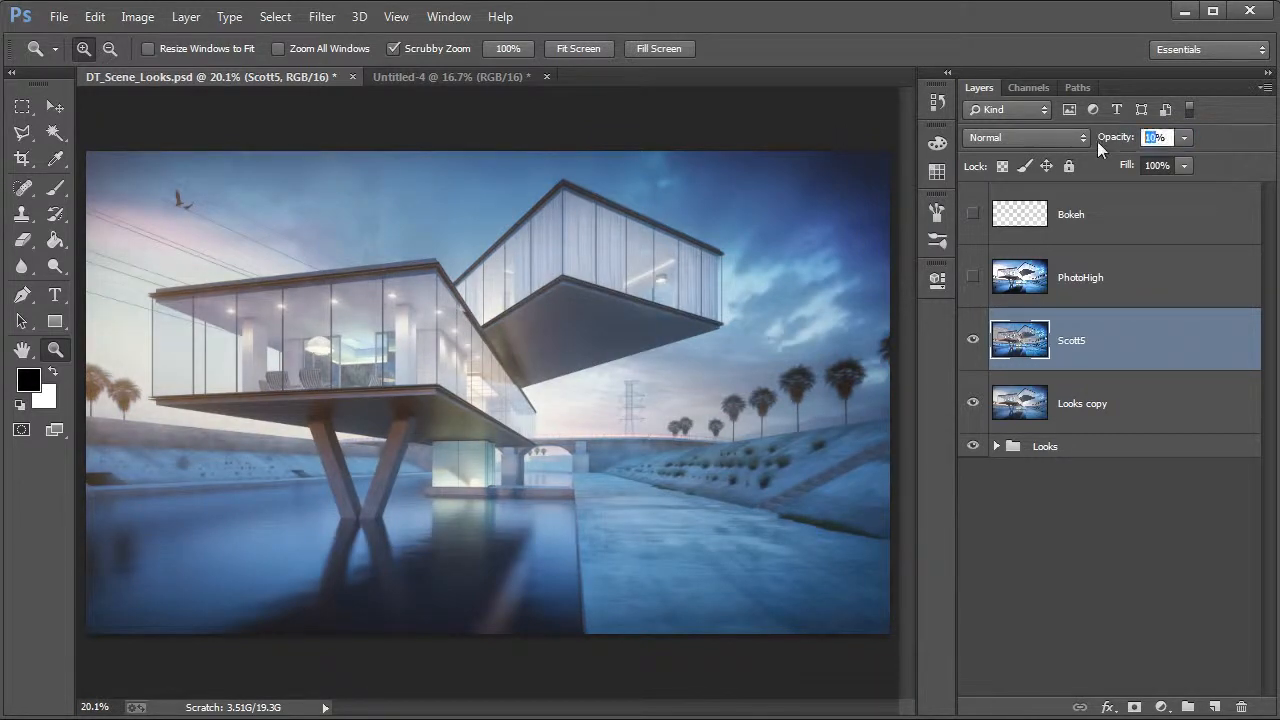
pyautogui.write('8')
pyautogui.press('Return')
# - Make the PhotoHigh layer visible again and set its opacity to 8%
pyautogui.click(973, 277)
pyautogui.click(1030, 280)
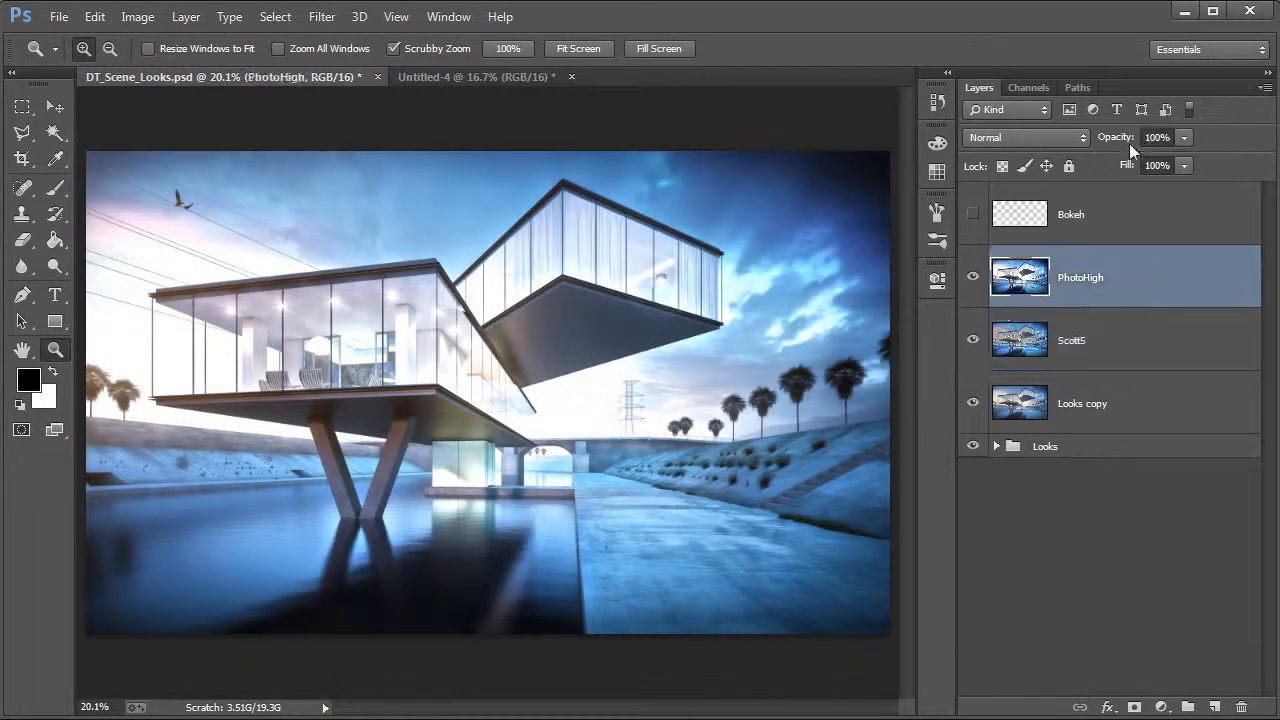
pyautogui.moveTo(1116, 137); pyautogui.dragTo(843, 131)
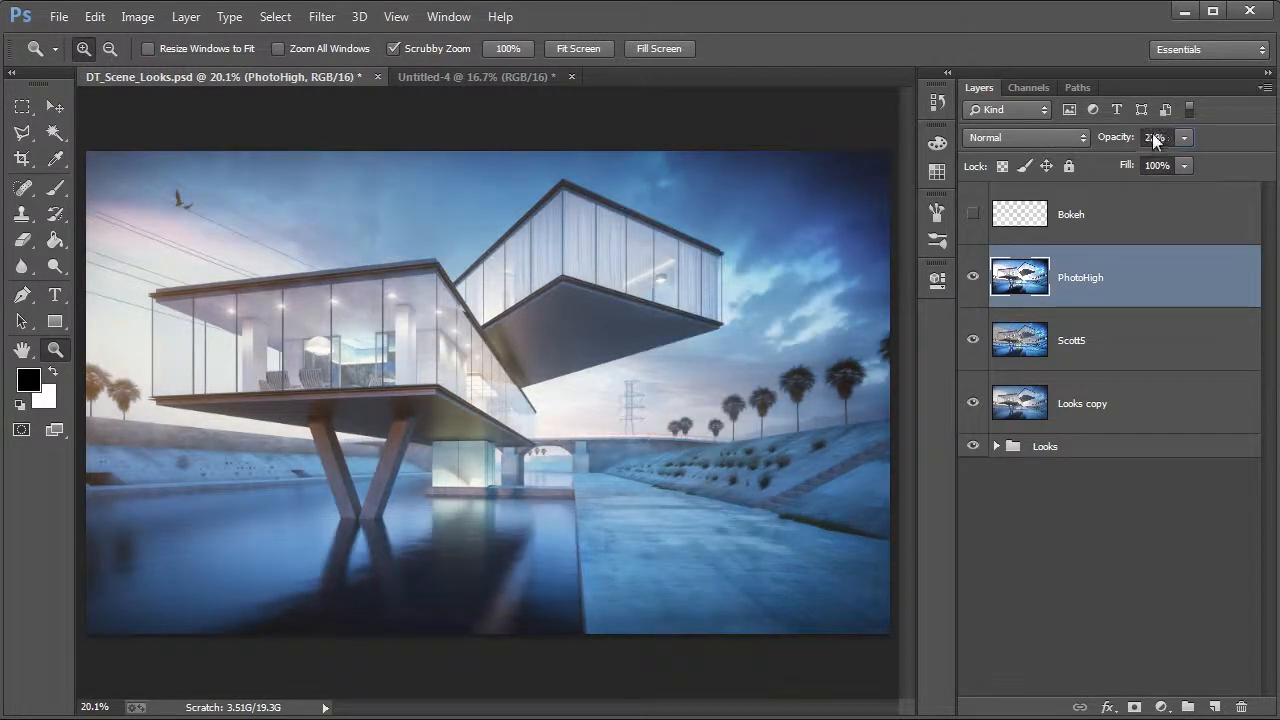
pyautogui.write('8')
pyautogui.press('Return')
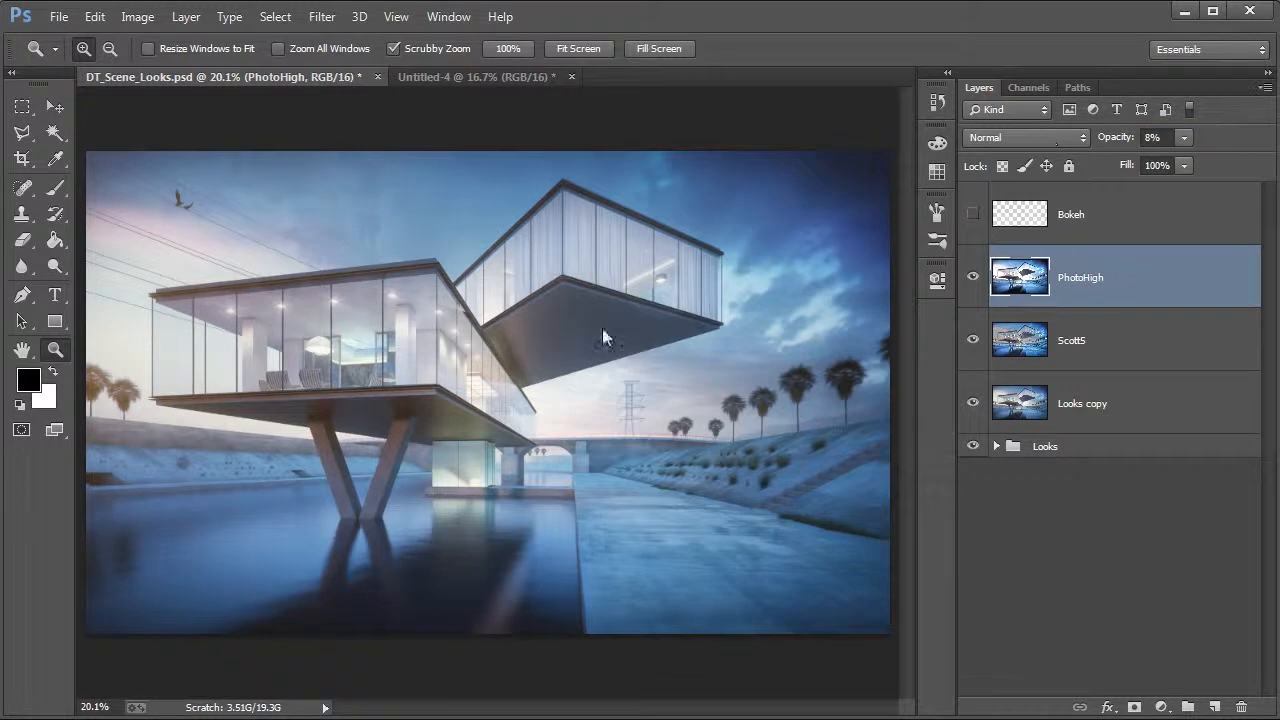
# - Compare the rendering with the PhotoHigh and Scott5 layers hidden and shown
pyautogui.moveTo(646, 505); pyautogui.dragTo(614, 466)
pyautogui.click(976, 291)
pyautogui.click(976, 326)
pyautogui.moveTo(974, 331); pyautogui.dragTo(974, 294)
pyautogui.moveTo(700, 398); pyautogui.dragTo(668, 402)
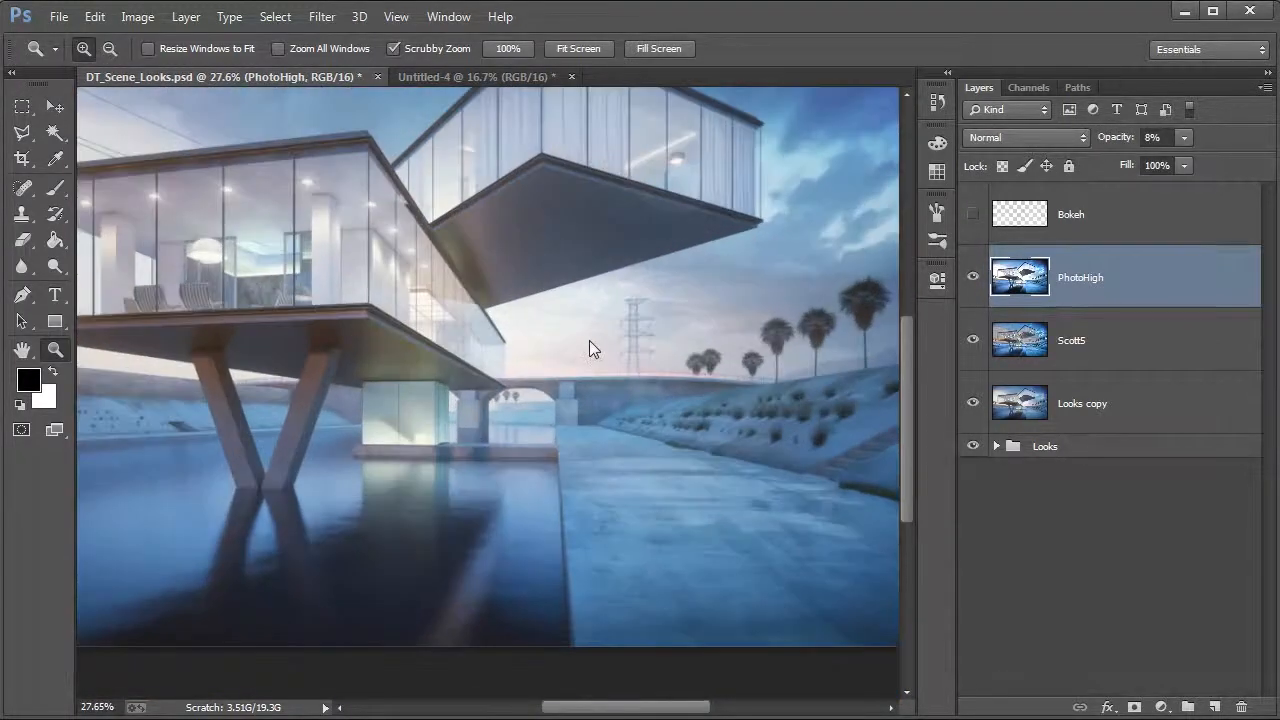
pyautogui.hotkey('ctrl', '0')
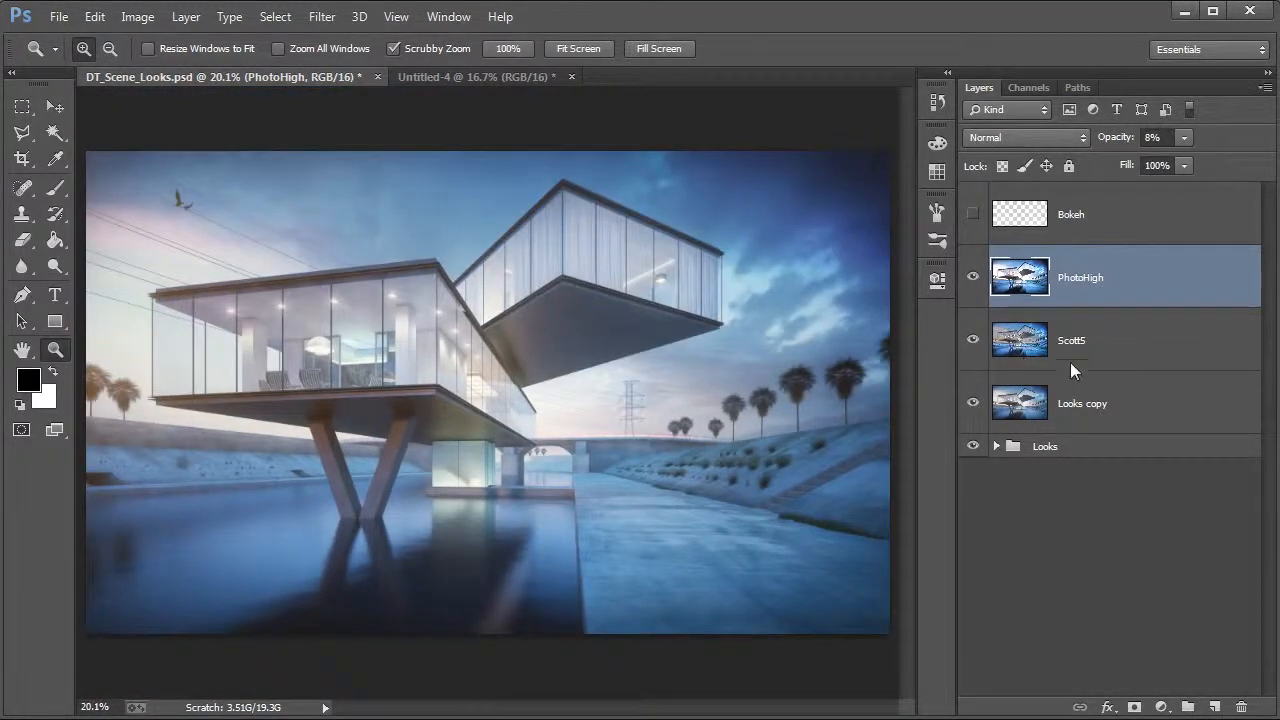
# - Make the Bokeh layer visible and set its opacity to 20%
pyautogui.click(1064, 214)
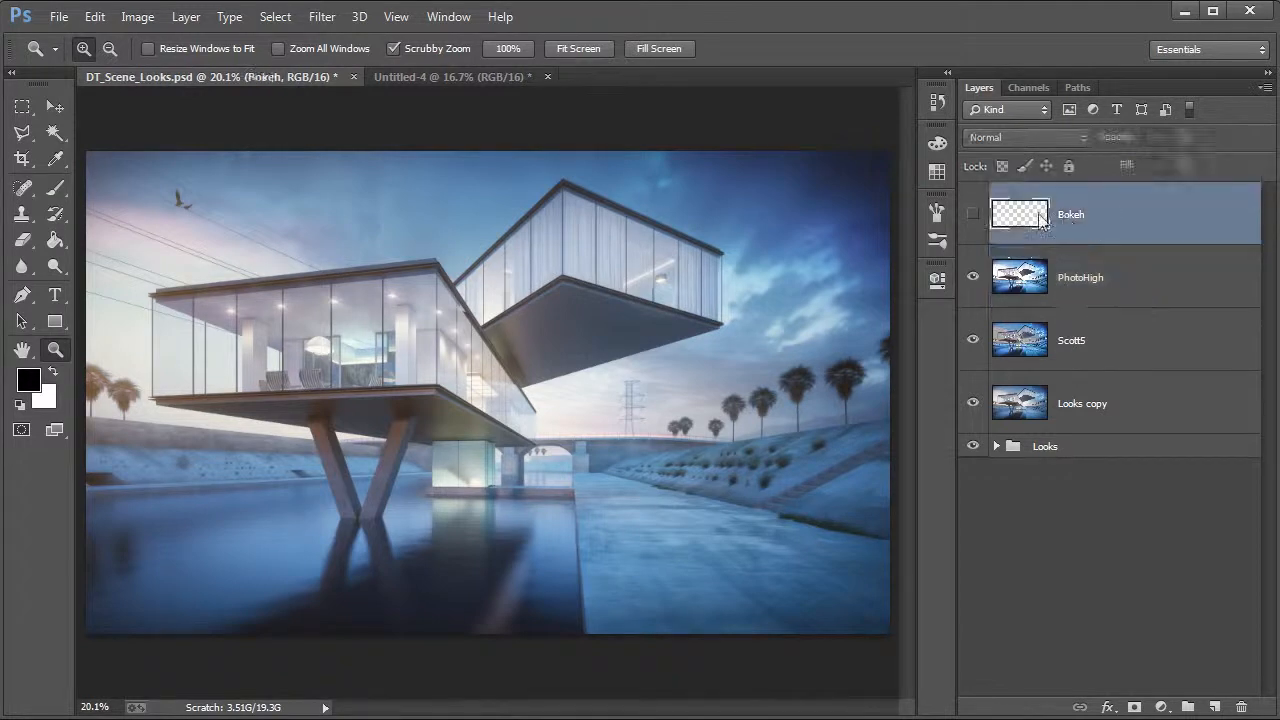
pyautogui.click(972, 213)
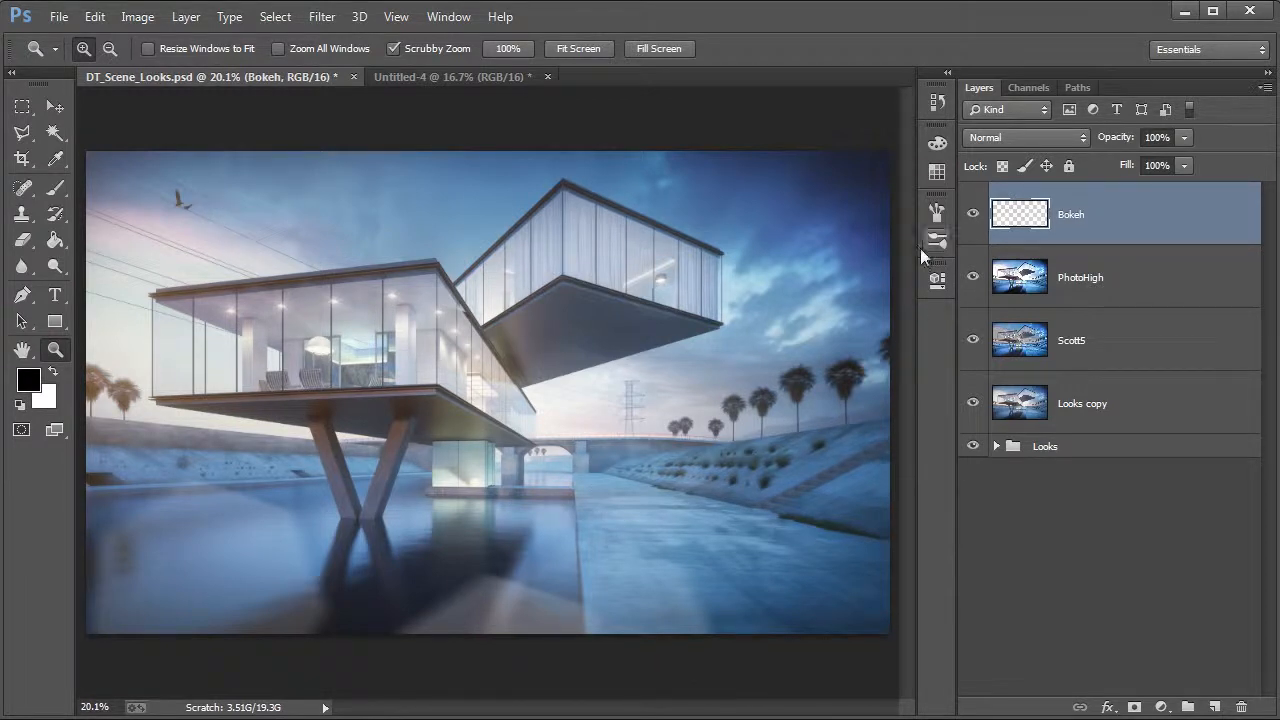
pyautogui.click(972, 209)
pyautogui.click(972, 209)
pyautogui.moveTo(1124, 139); pyautogui.dragTo(888, 134)
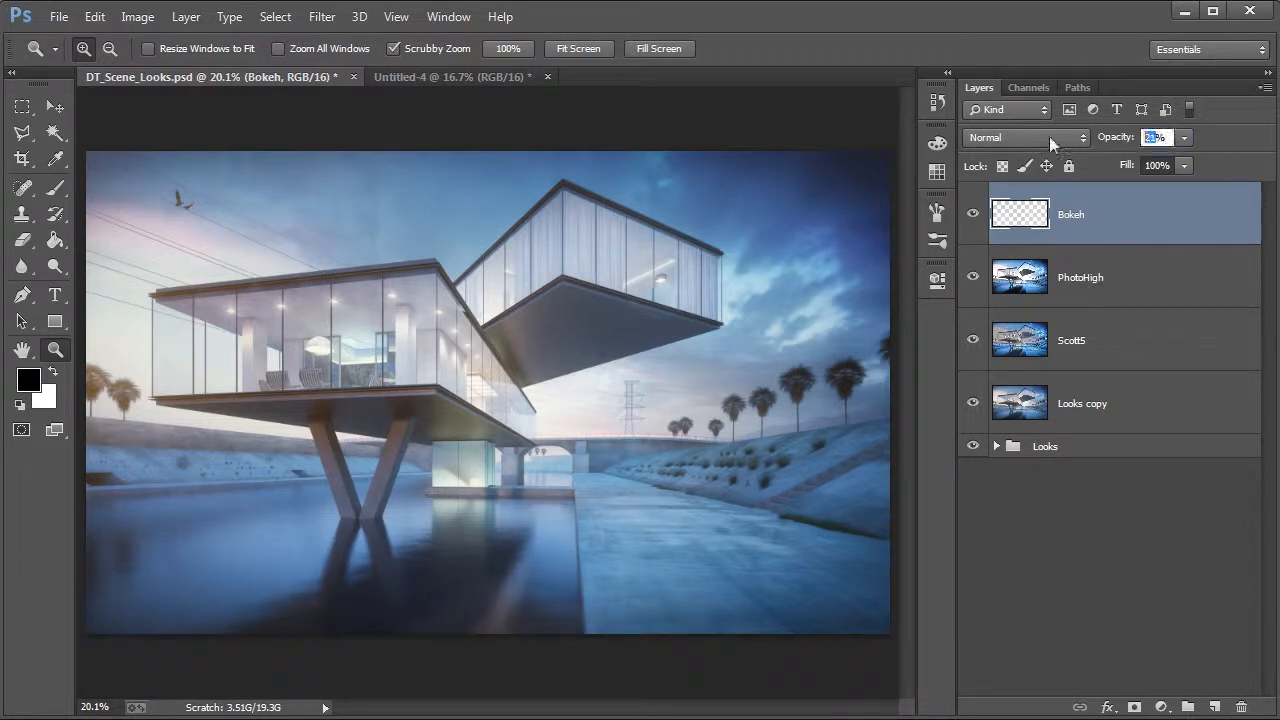
pyautogui.write('20')
pyautogui.press('Return')
# - Duplicate the Bokeh, PhotoHigh, Scott5 and Looks copy layers and merge the duplicates into a single layer
pyautogui.moveTo(568, 450); pyautogui.dragTo(551, 449)
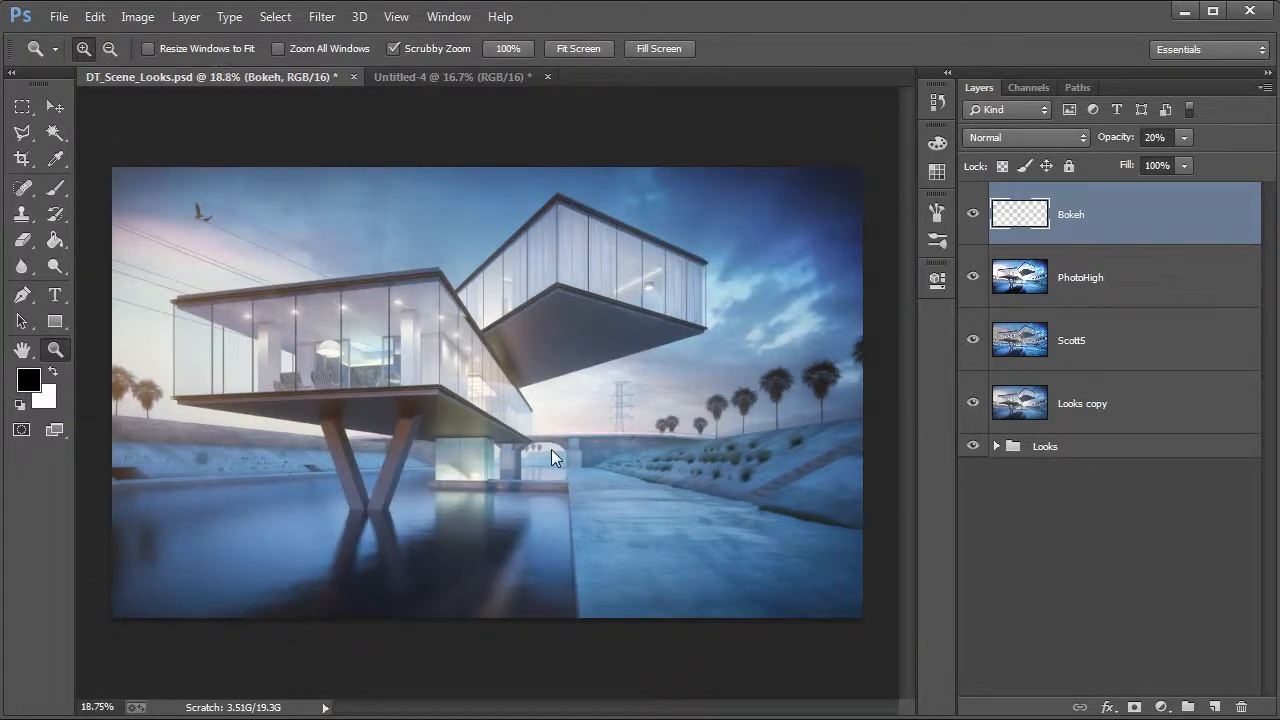
pyautogui.click(1074, 401)
pyautogui.keyDown('shift'); pyautogui.click(1121, 215); pyautogui.keyUp('shift')
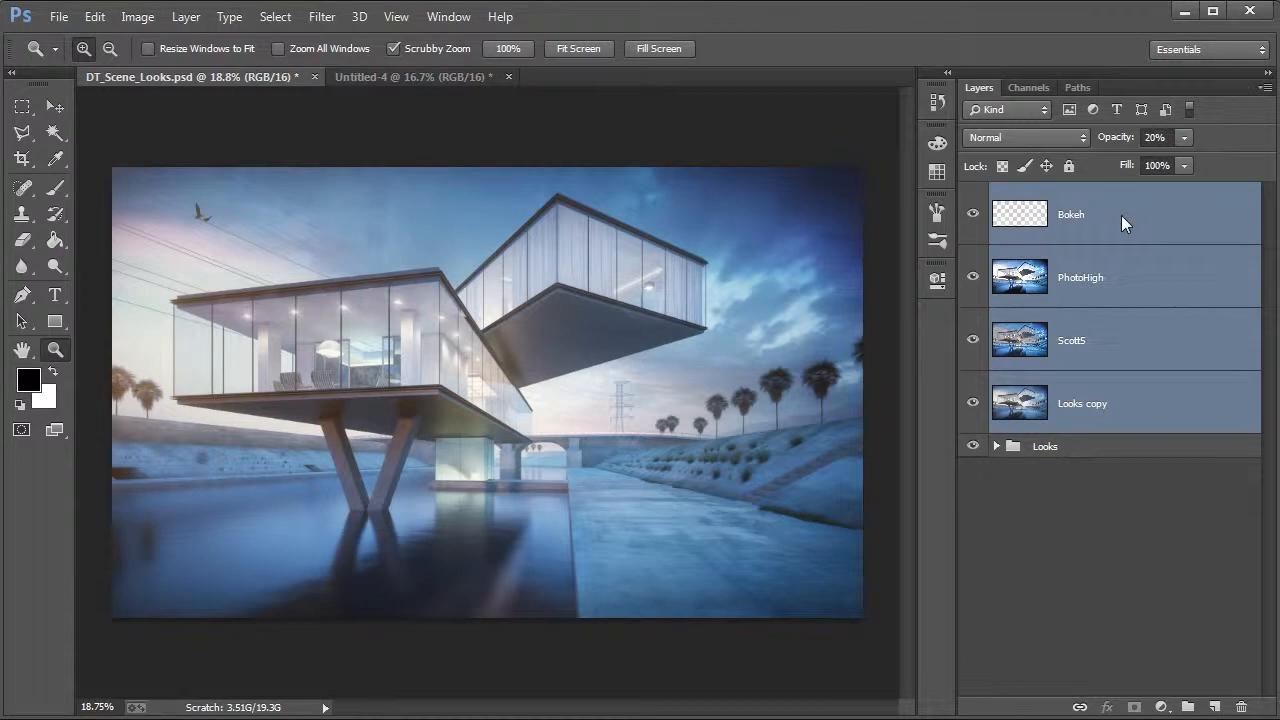
pyautogui.hotkey('ctrl', 'j')
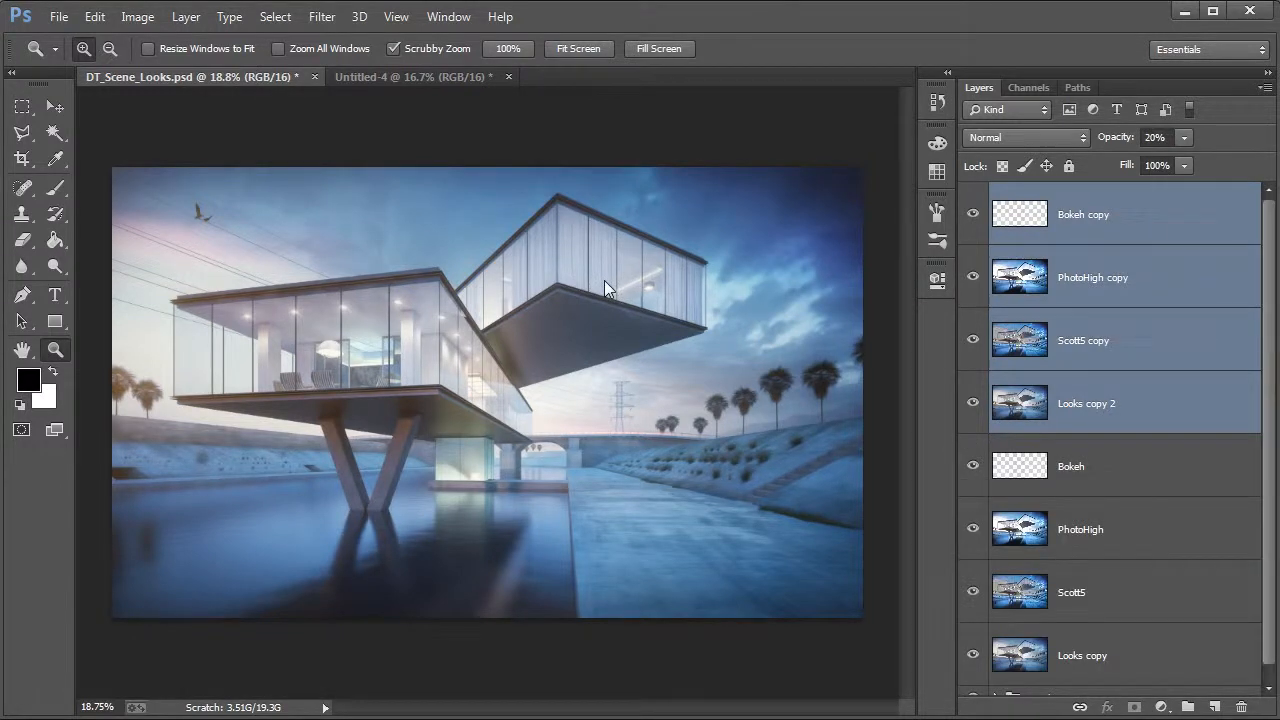
pyautogui.hotkey('ctrl', 'e')
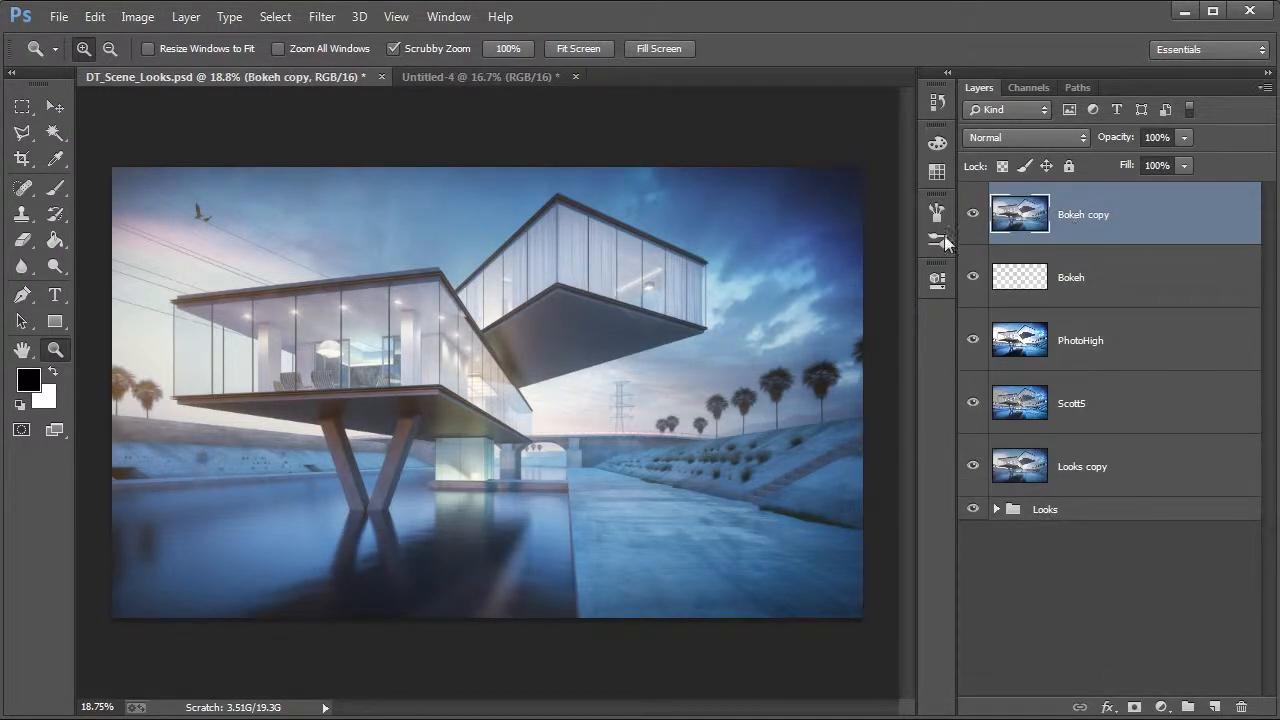
# - Open the Smart Sharpen filter for the merged Bokeh copy layer and preview the area under the bridge
pyautogui.moveTo(513, 473); pyautogui.dragTo(592, 513)
pyautogui.moveTo(664, 512); pyautogui.dragTo(521, 473)
pyautogui.moveTo(567, 434); pyautogui.dragTo(583, 432)
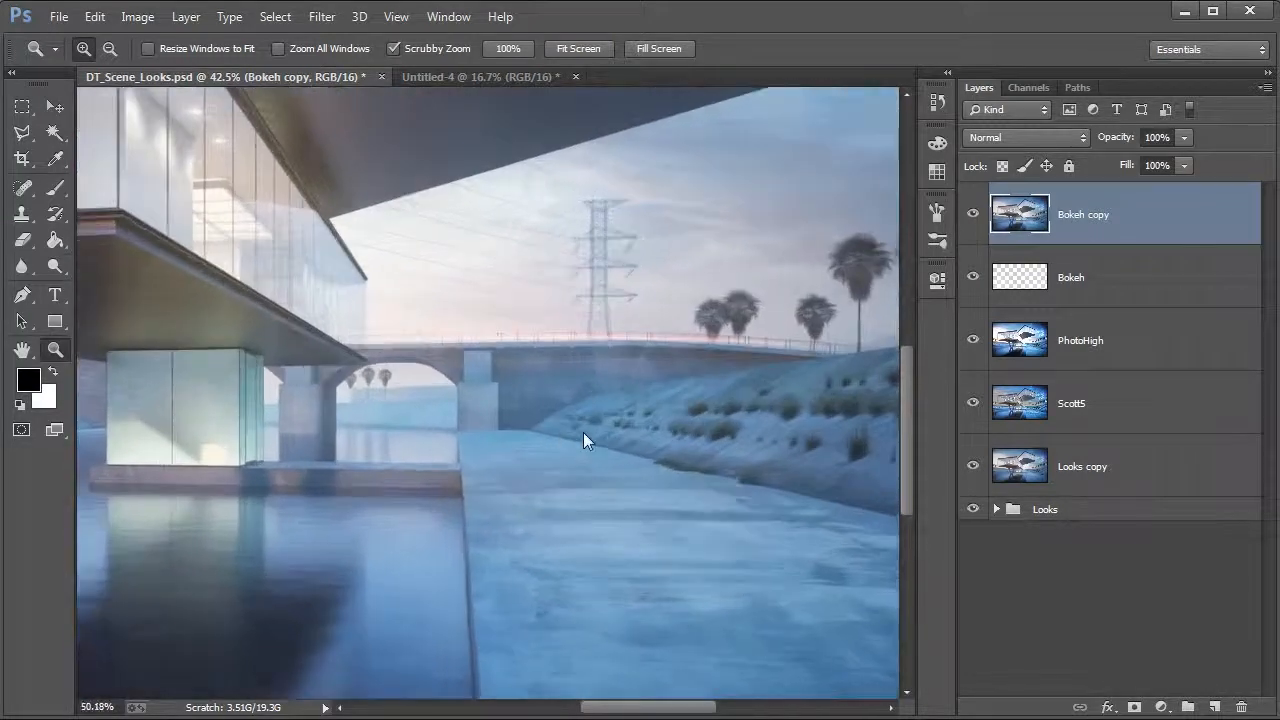
pyautogui.click(322, 17)
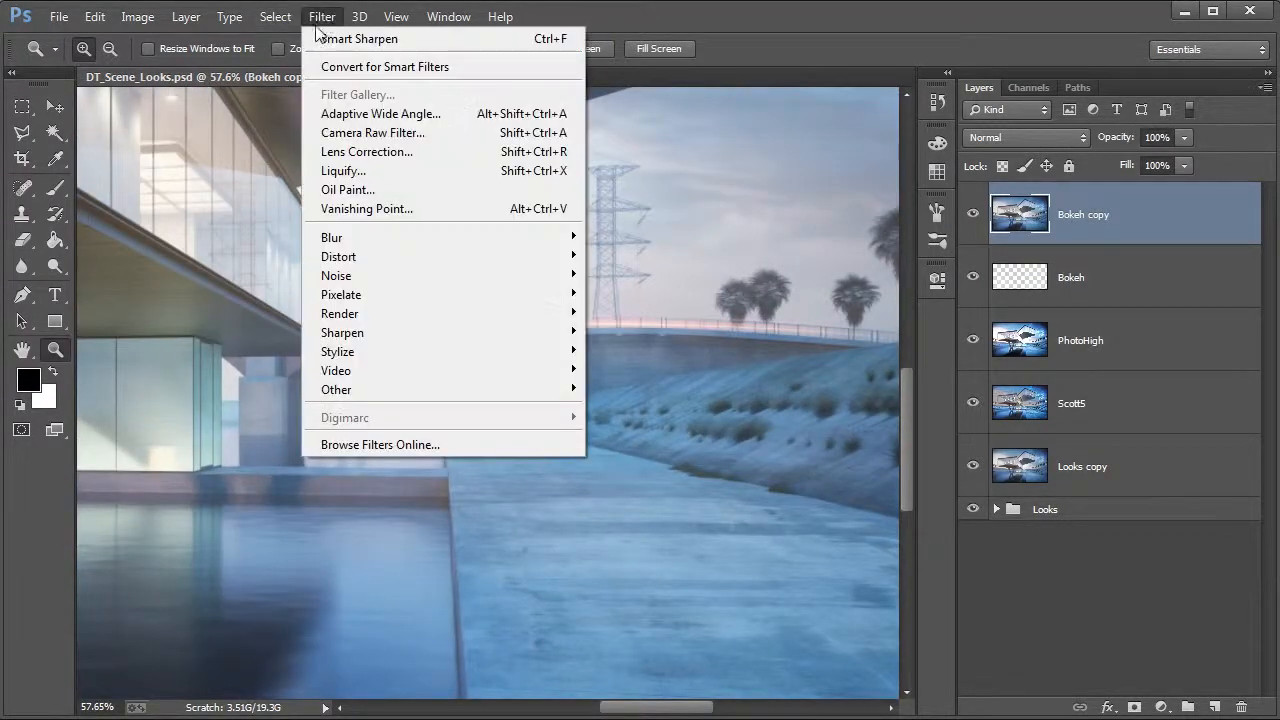
pyautogui.moveTo(386, 334)
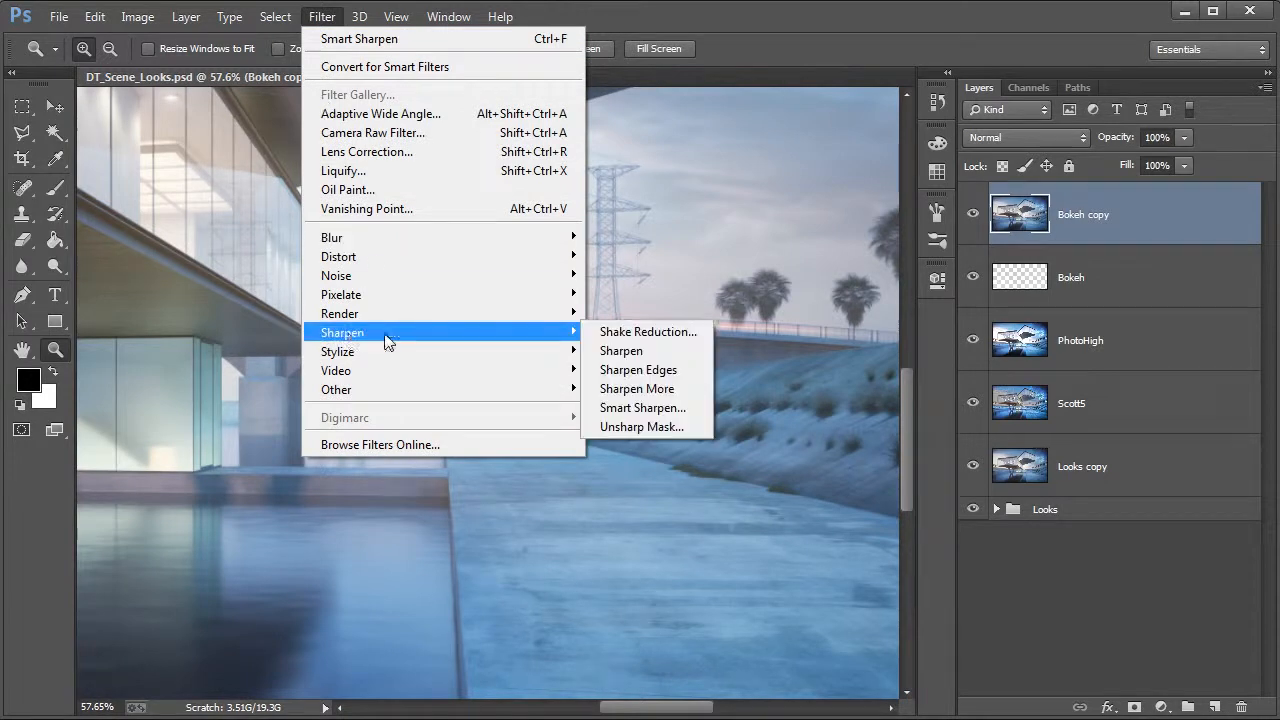
pyautogui.click(643, 408)
pyautogui.moveTo(354, 435); pyautogui.dragTo(464, 418)
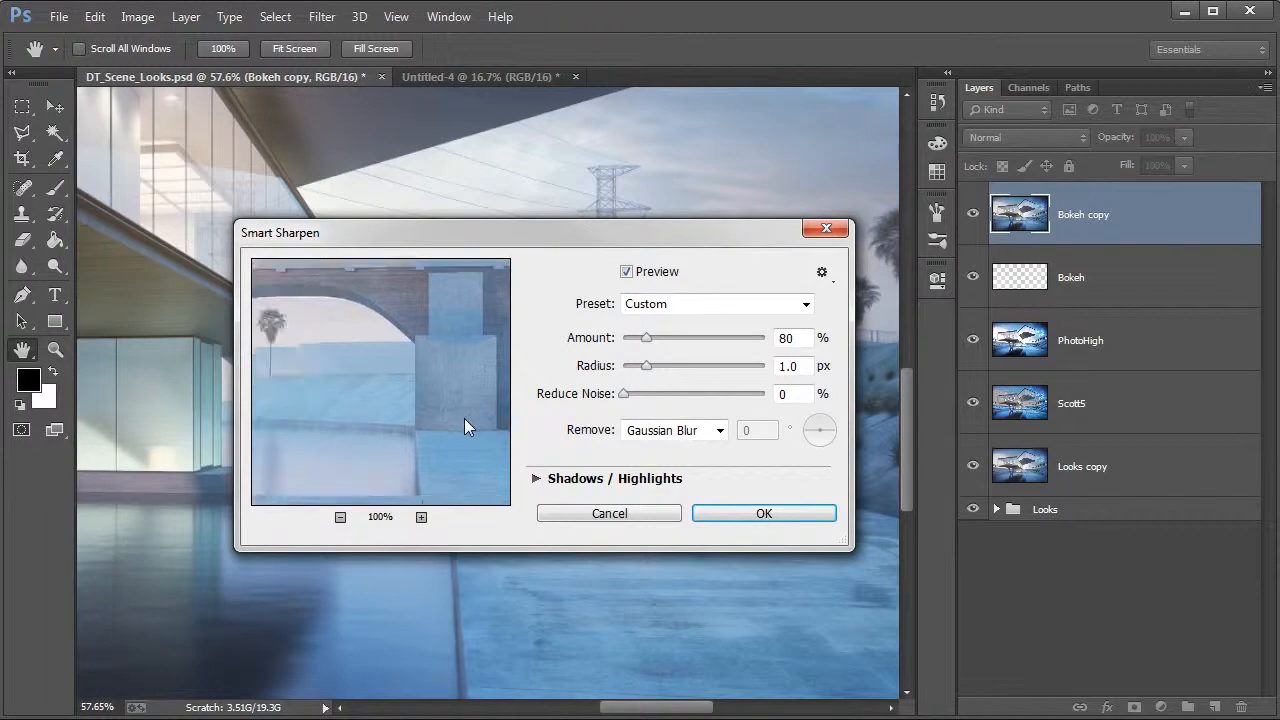
pyautogui.moveTo(315, 417); pyautogui.dragTo(443, 409)
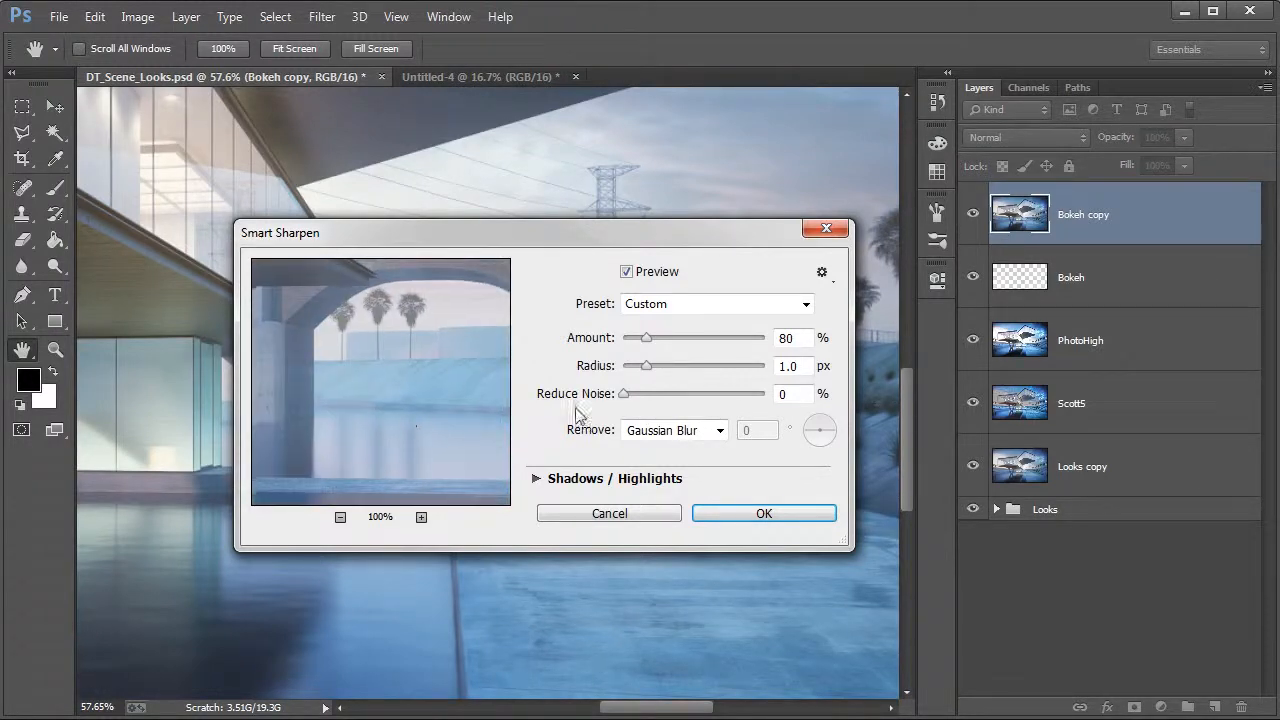
# - Try a Smart Sharpen amount of 145% with a 1.8 px radius and preview the planted embankment
pyautogui.moveTo(647, 345)
pyautogui.mouseDown()
pyautogui.moveTo(656, 370)
pyautogui.moveTo(666, 339)
pyautogui.mouseUp()
pyautogui.moveTo(412, 407); pyautogui.dragTo(371, 394)
pyautogui.moveTo(466, 394); pyautogui.dragTo(402, 402)
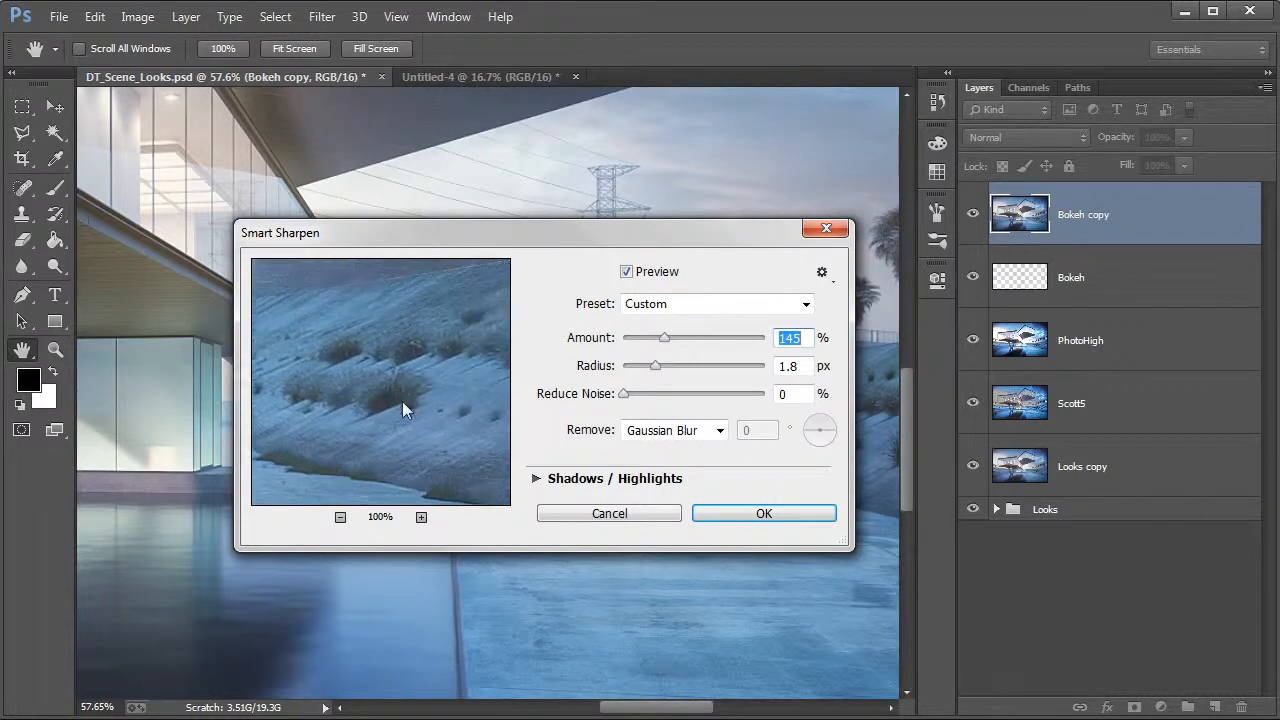
# - Set the Smart Sharpen amount to 120% and the radius to 1.5 px, and apply the filter
pyautogui.write('120')
pyautogui.press('BackSpace')
pyautogui.press('BackSpace')
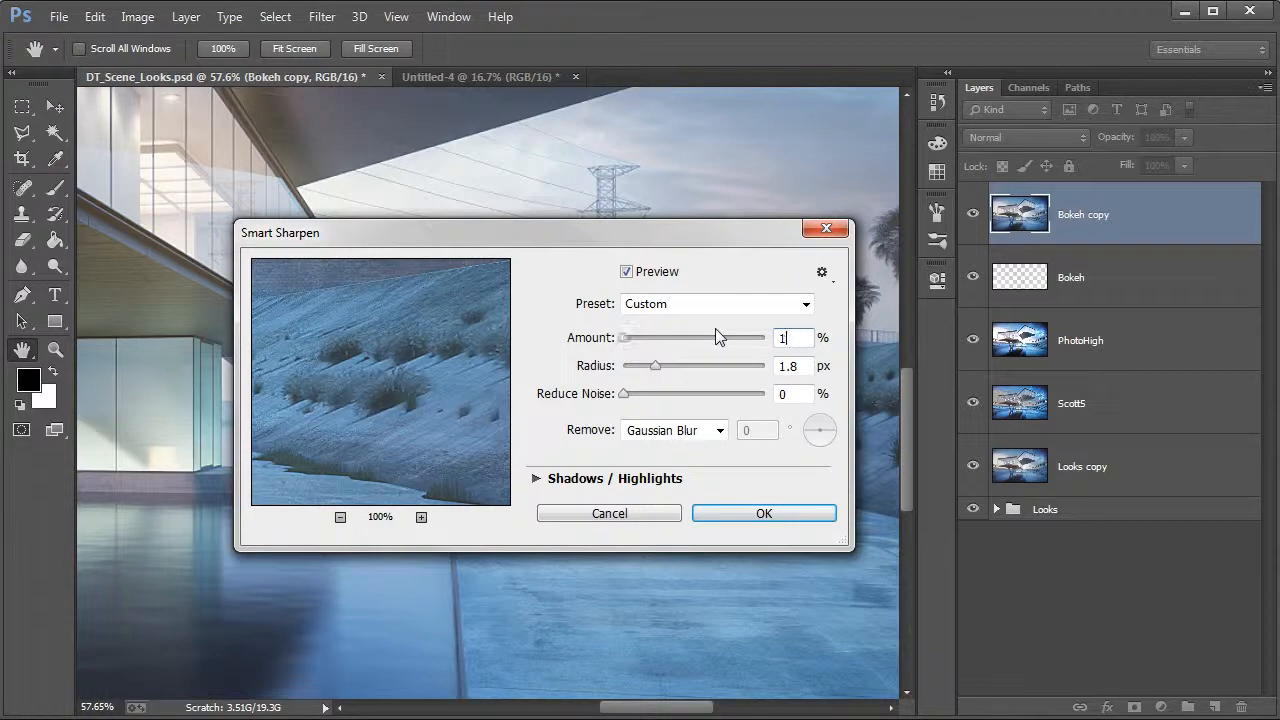
pyautogui.write('20')
pyautogui.press('Tab')
pyautogui.write('1.5')
pyautogui.moveTo(437, 372); pyautogui.dragTo(450, 381)
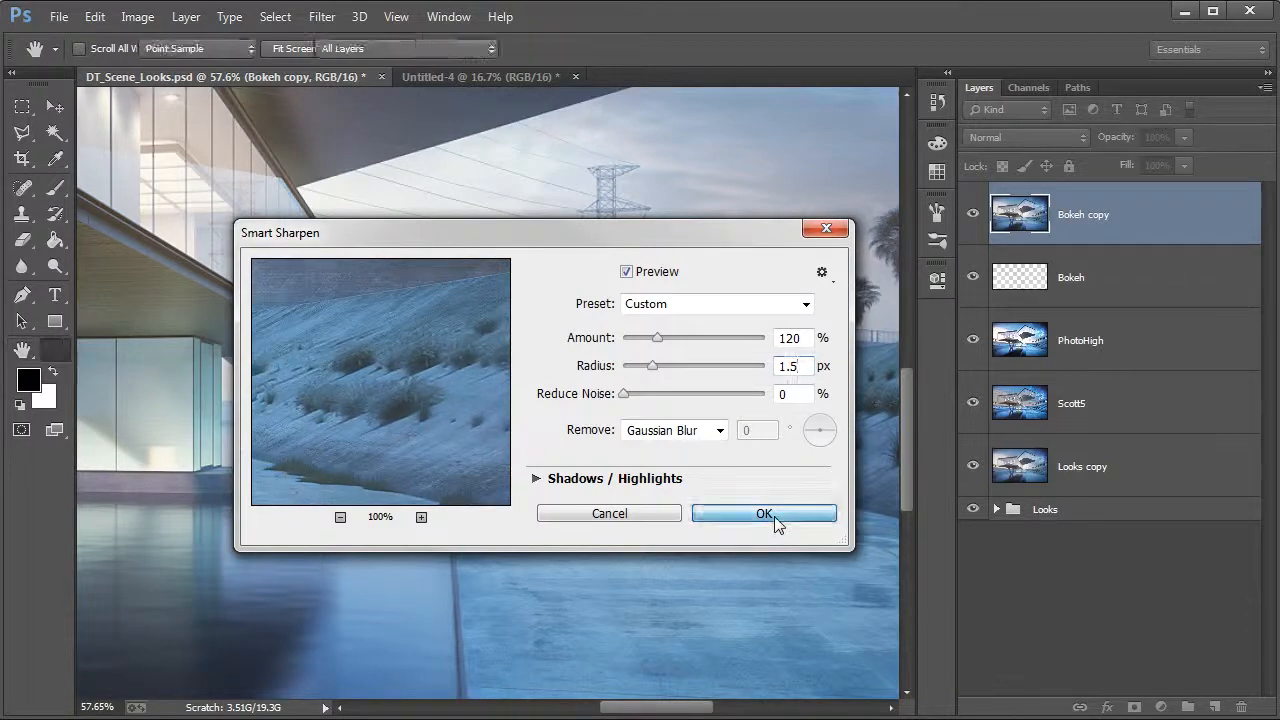
pyautogui.click(774, 516)
# - Compare the embankment and surrounding details with the sharpened Bokeh copy layer hidden and shown
pyautogui.moveTo(812, 421); pyautogui.dragTo(579, 425)
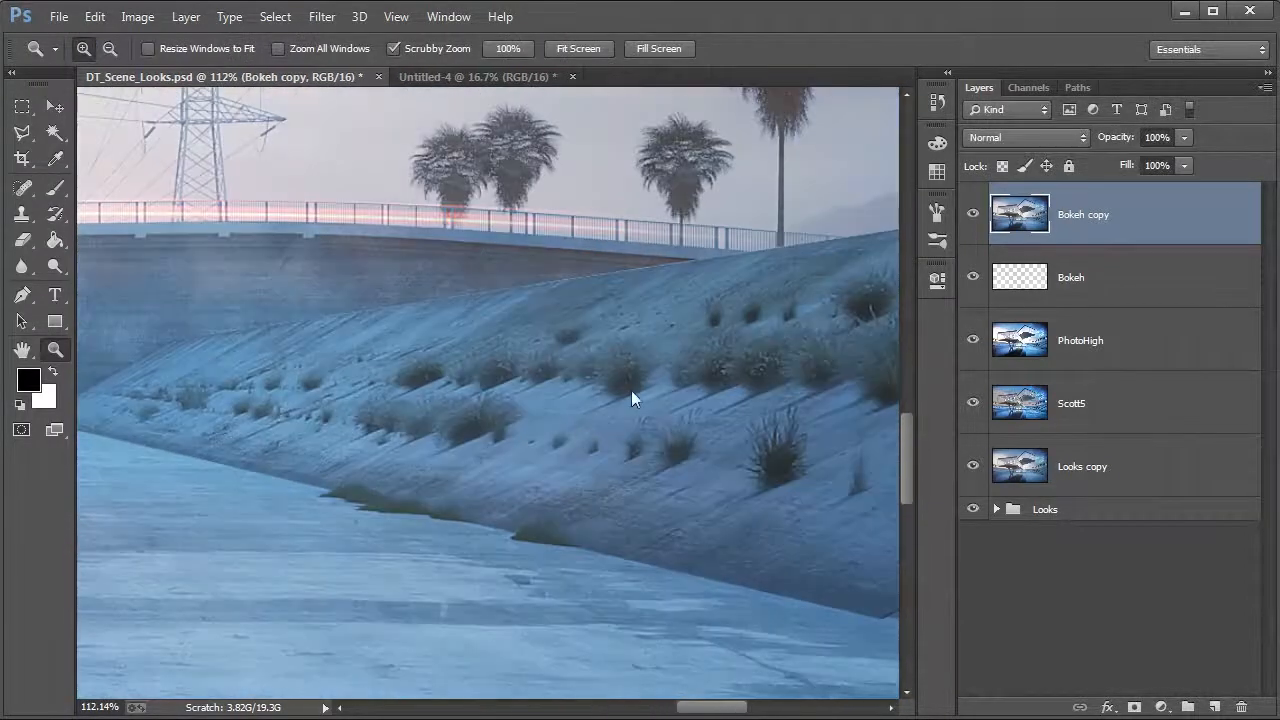
pyautogui.click(971, 214)
pyautogui.click(971, 214)
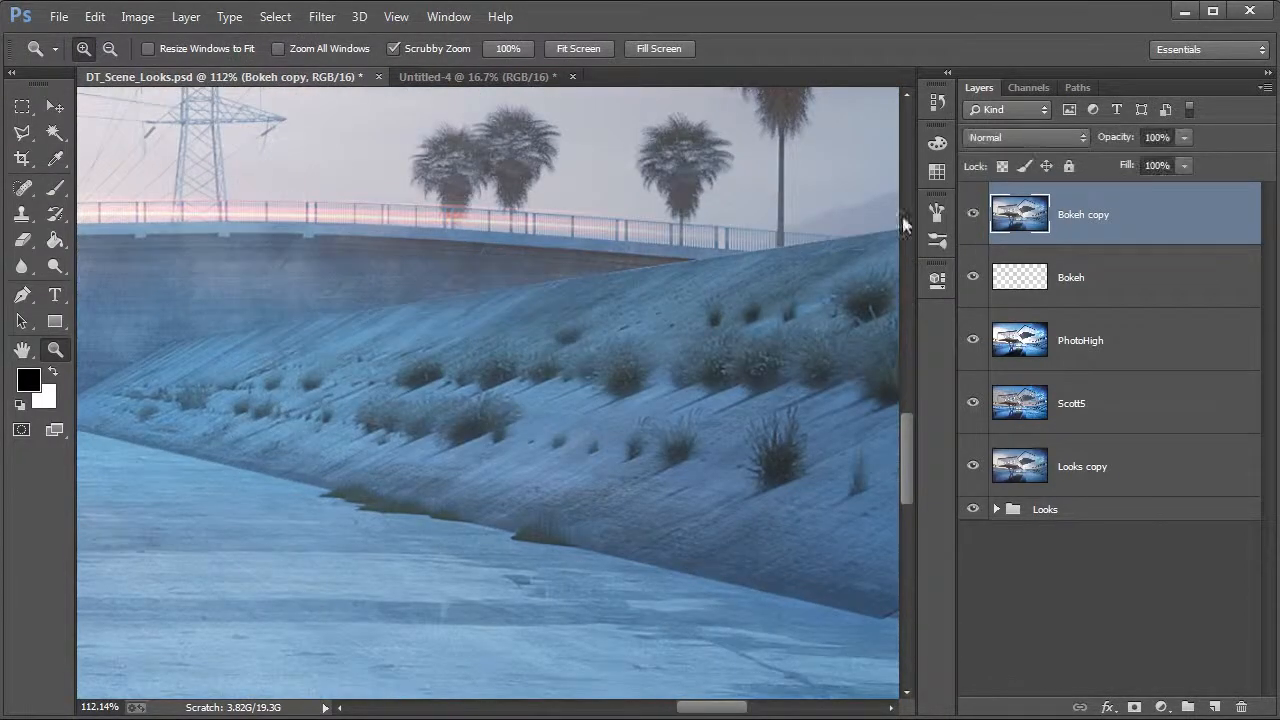
pyautogui.scroll(3, 689, 380)
pyautogui.click(972, 214)
pyautogui.click(972, 214)
pyautogui.moveTo(700, 290); pyautogui.dragTo(512, 293)
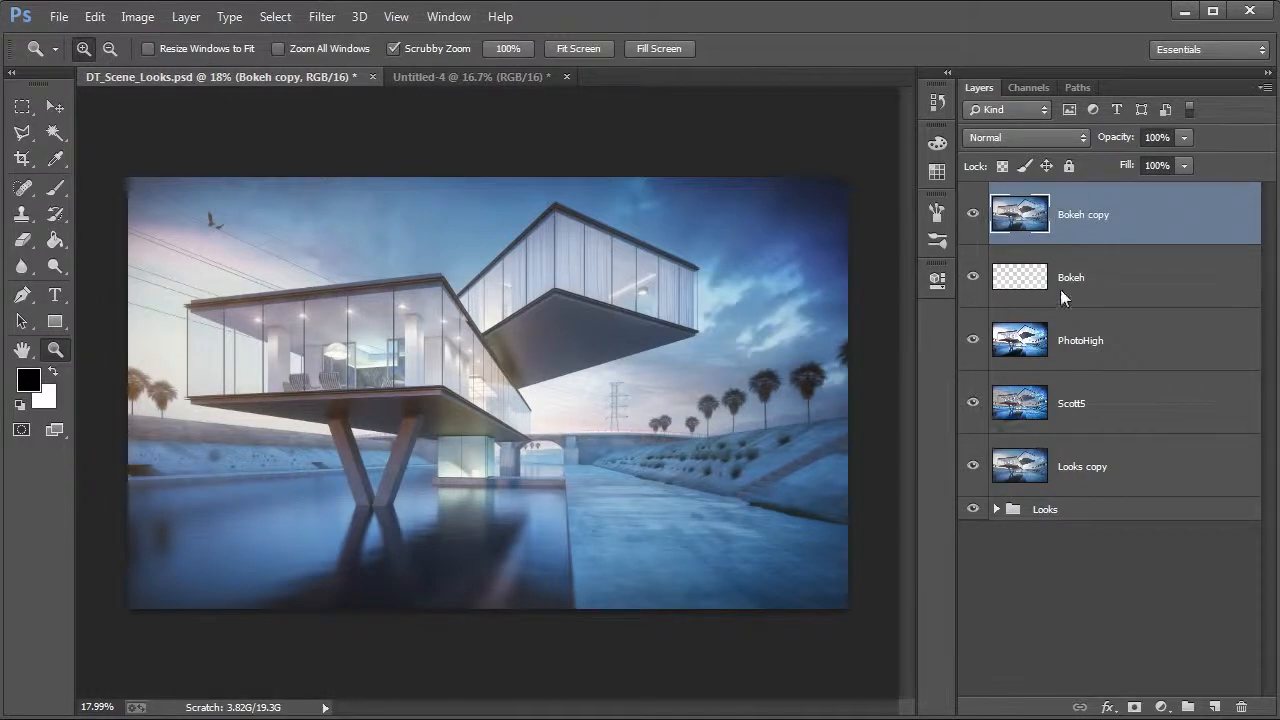
# - Duplicate the sharpened Bokeh copy layer into a new document
pyautogui.rightClick(1125, 215)
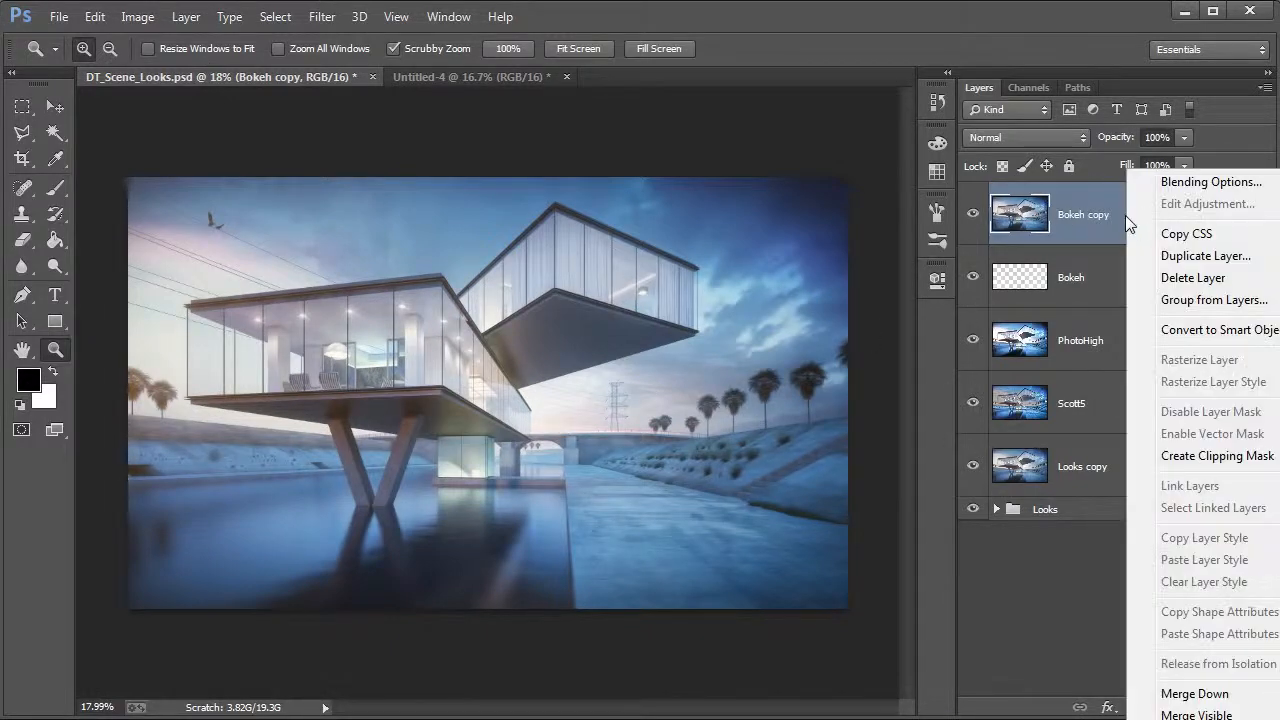
pyautogui.click(1210, 256)
pyautogui.click(970, 373)
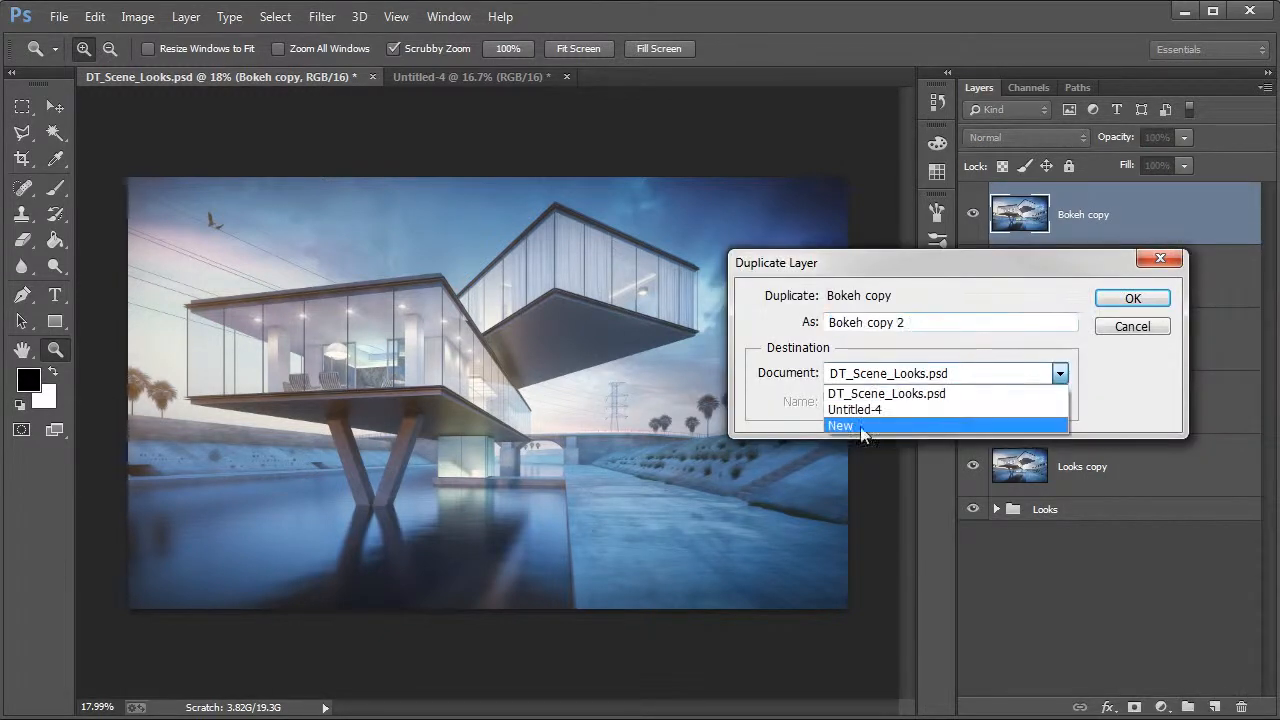
pyautogui.click(864, 422)
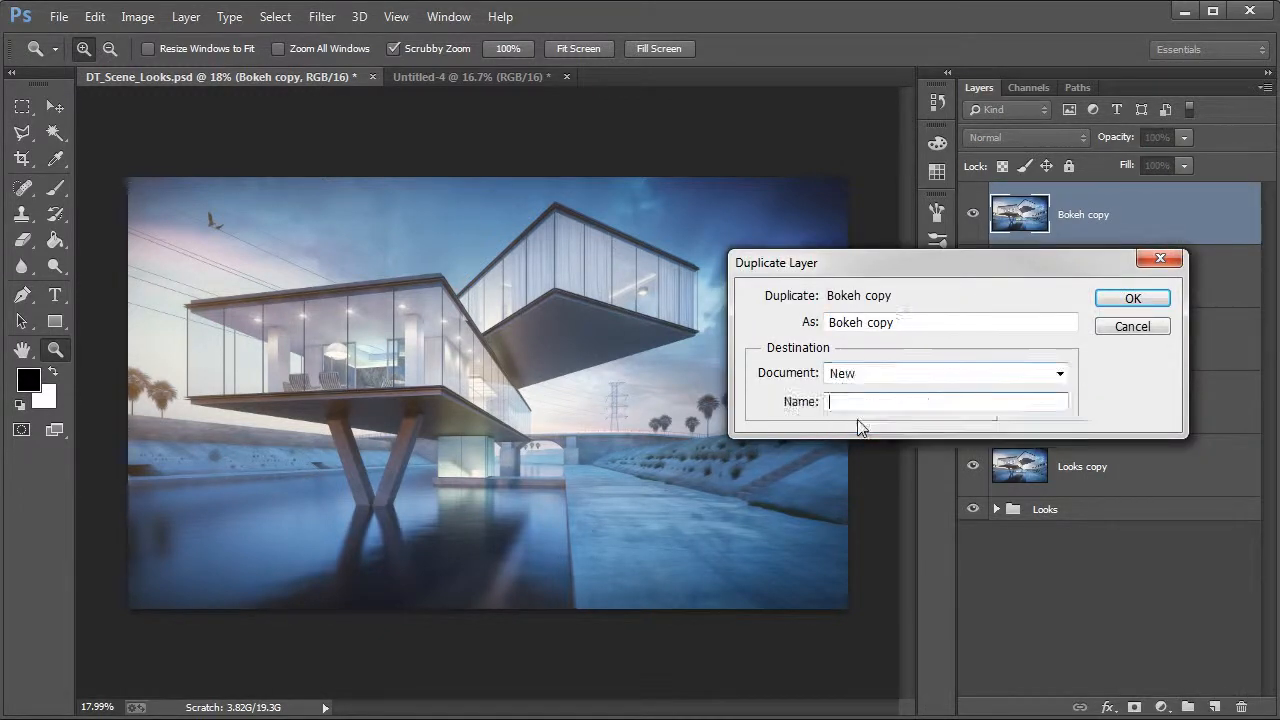
pyautogui.click(1133, 299)
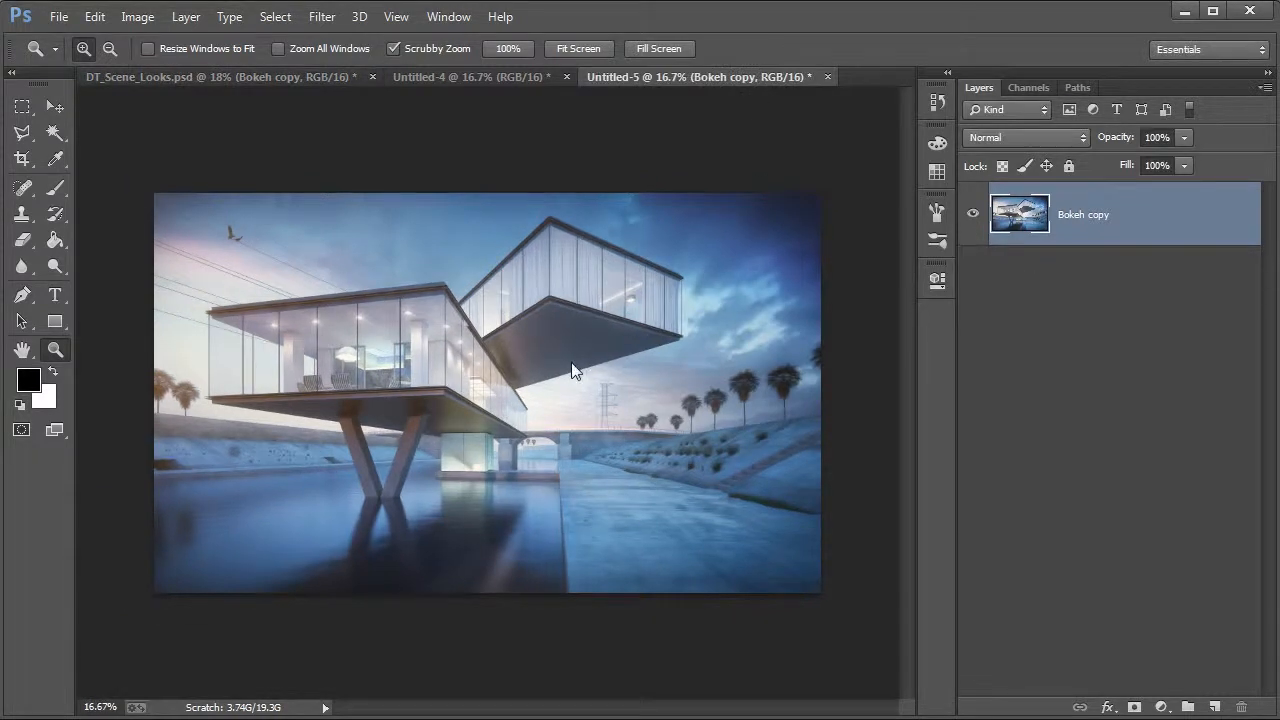
pyautogui.moveTo(539, 383); pyautogui.dragTo(549, 383)
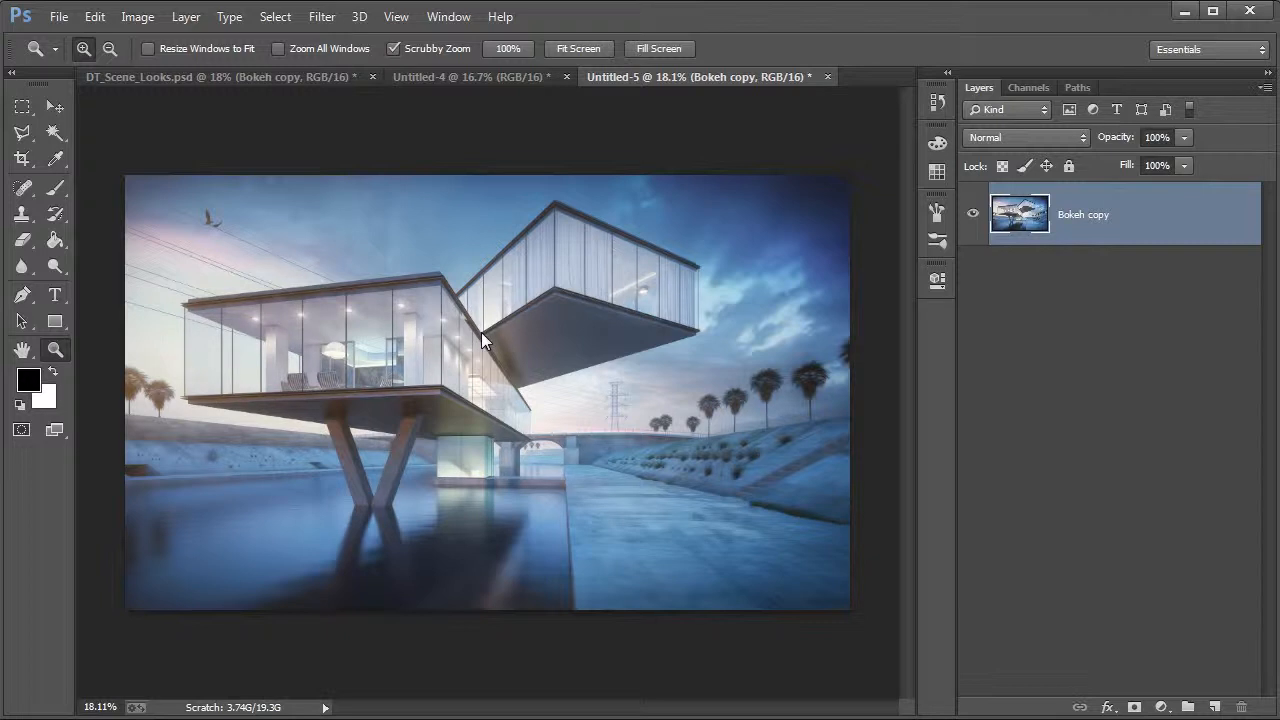
# - Isolate the Red channel, select its whole canvas and enable the Move tool's transform controls
pyautogui.click(1028, 88)
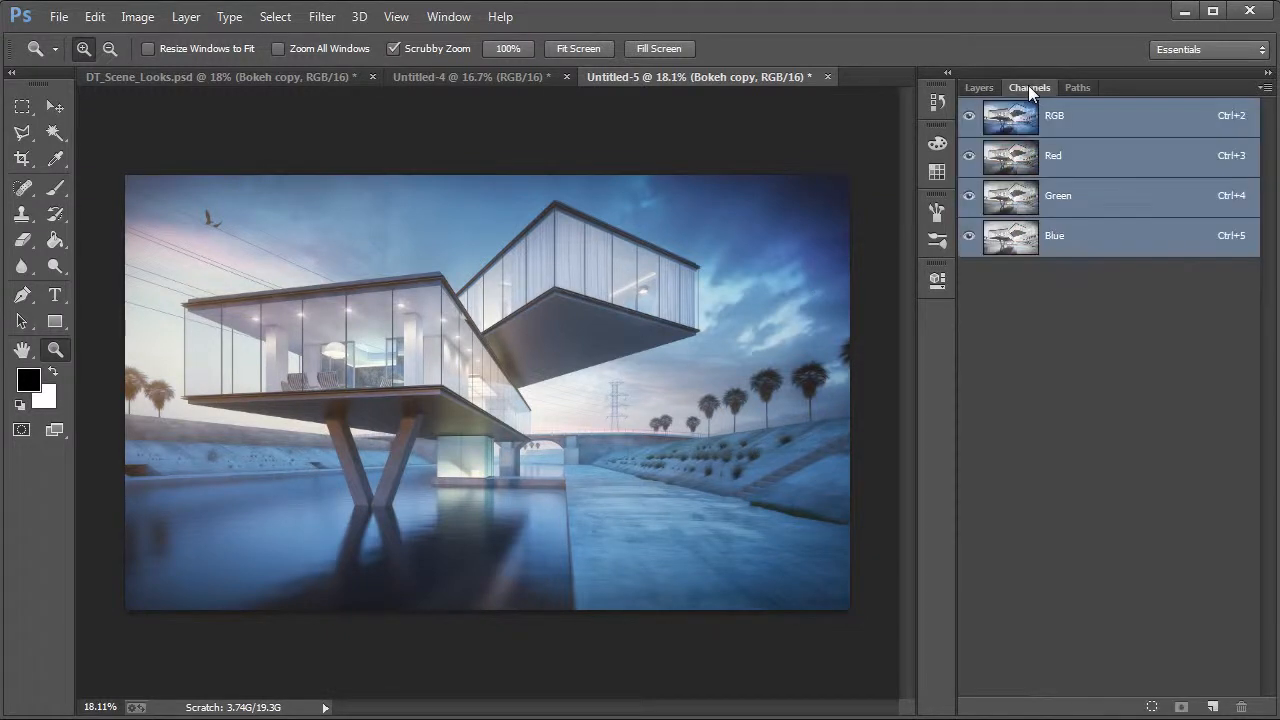
pyautogui.click(1090, 157)
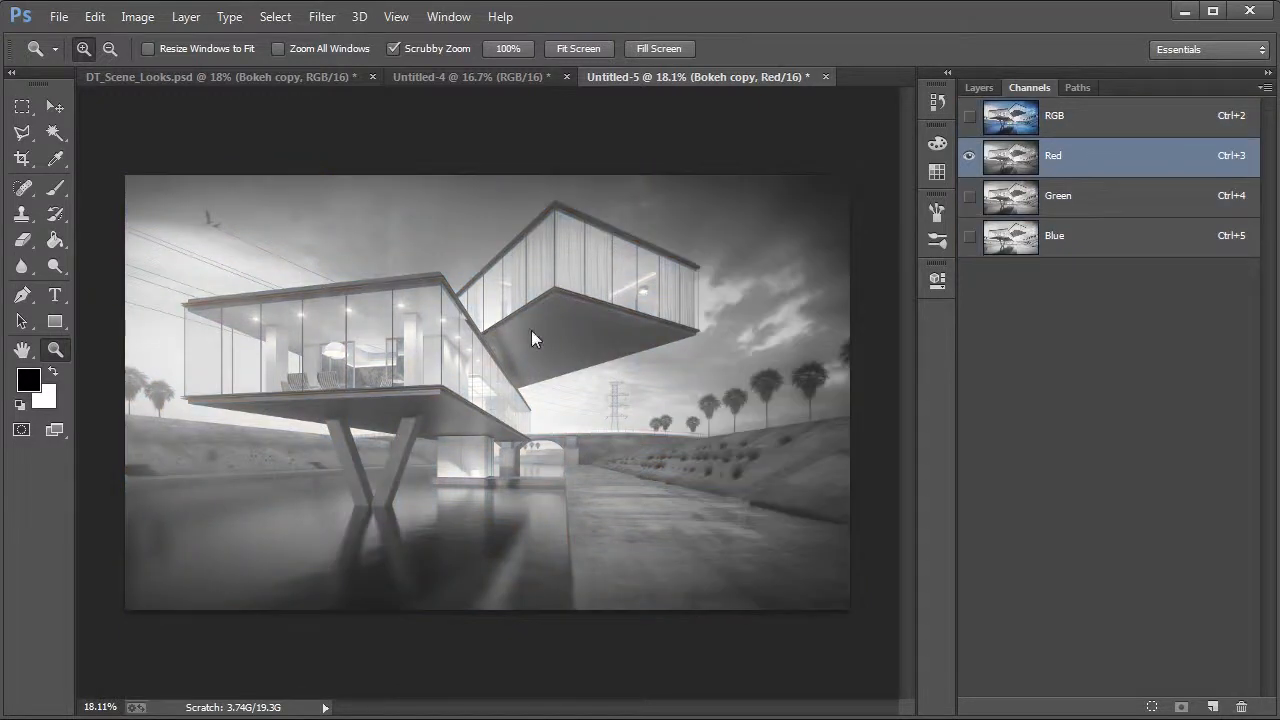
pyautogui.hotkey('ctrl', 'a')
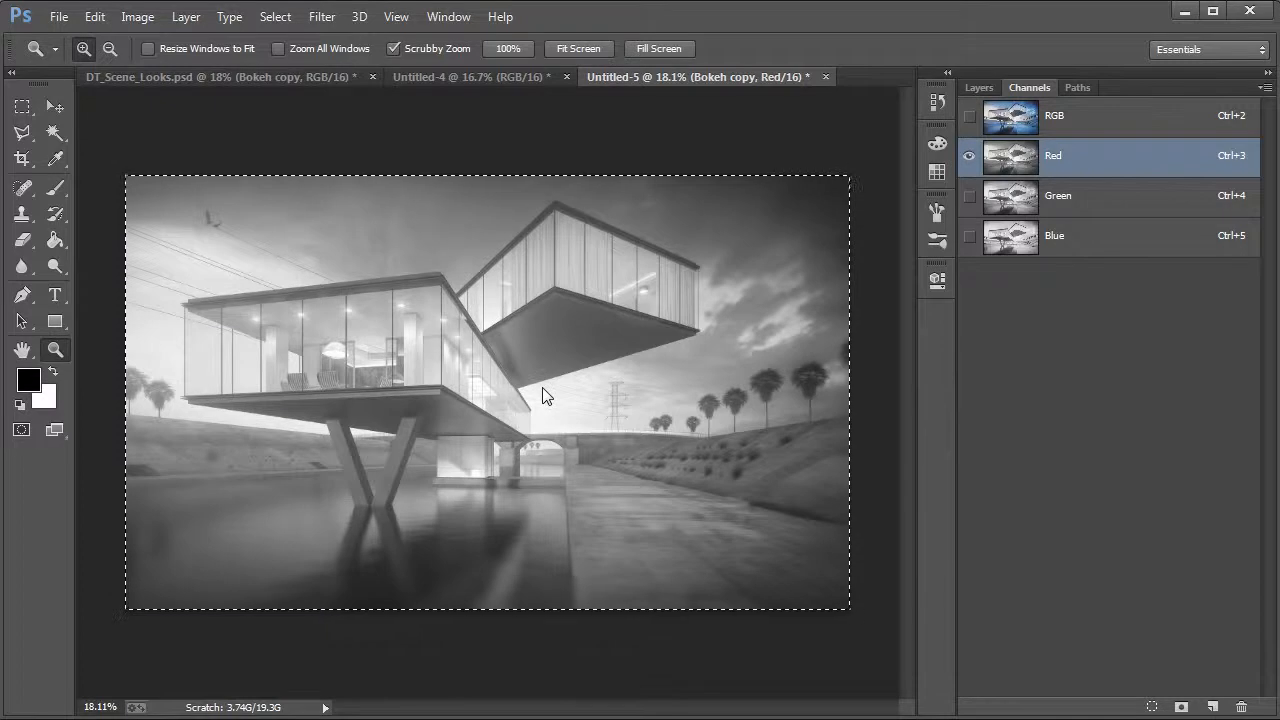
pyautogui.press('v')
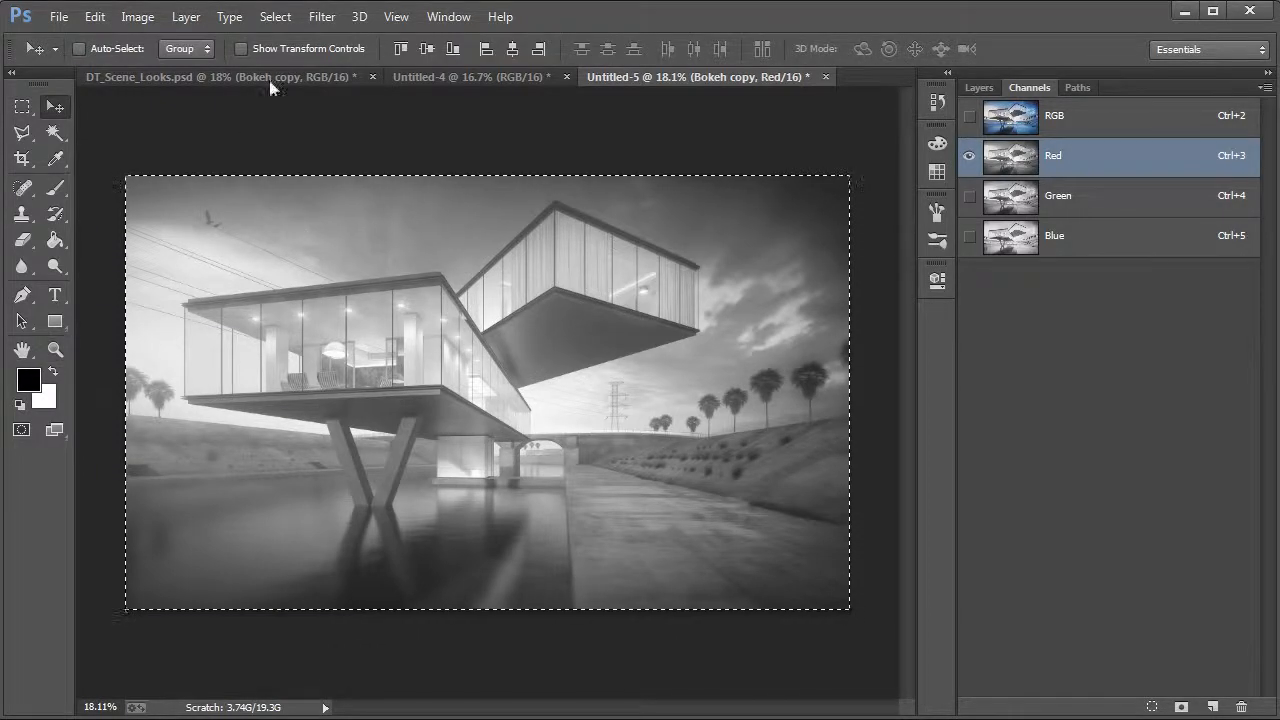
pyautogui.click(278, 50)
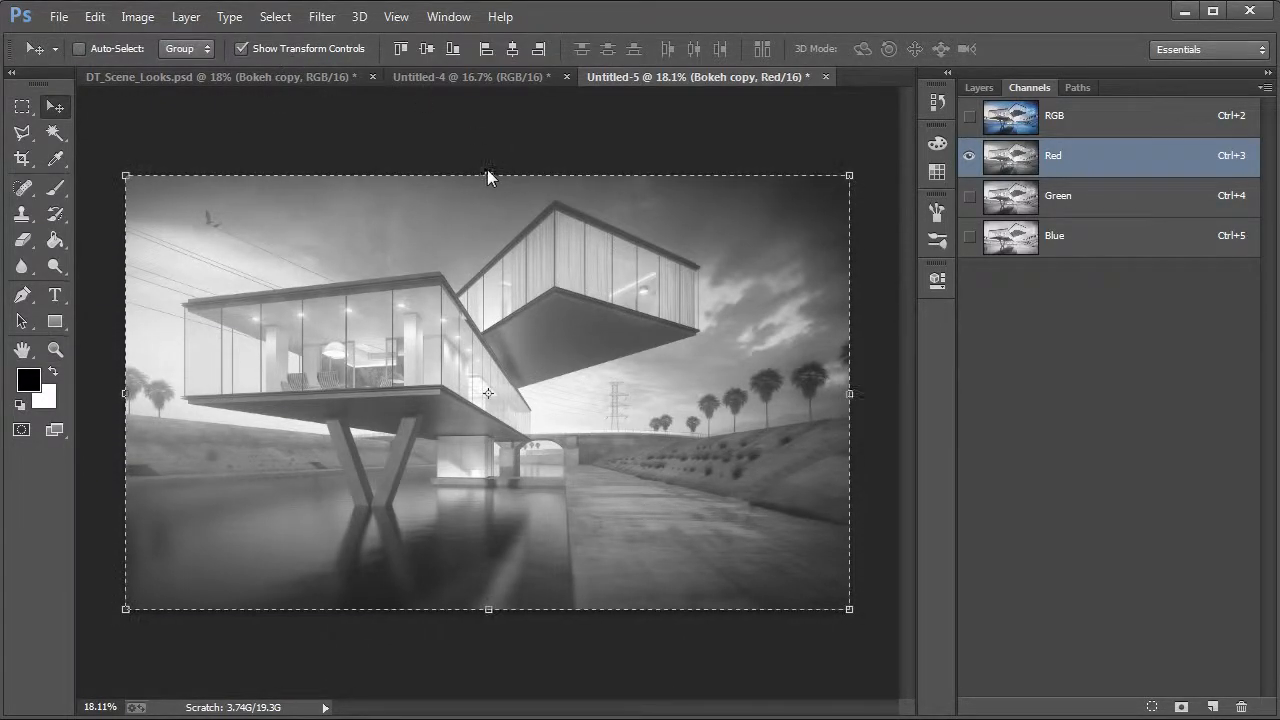
# - Stretch the Red channel vertically to 100.1% height and clear the selection
pyautogui.click(488, 175)
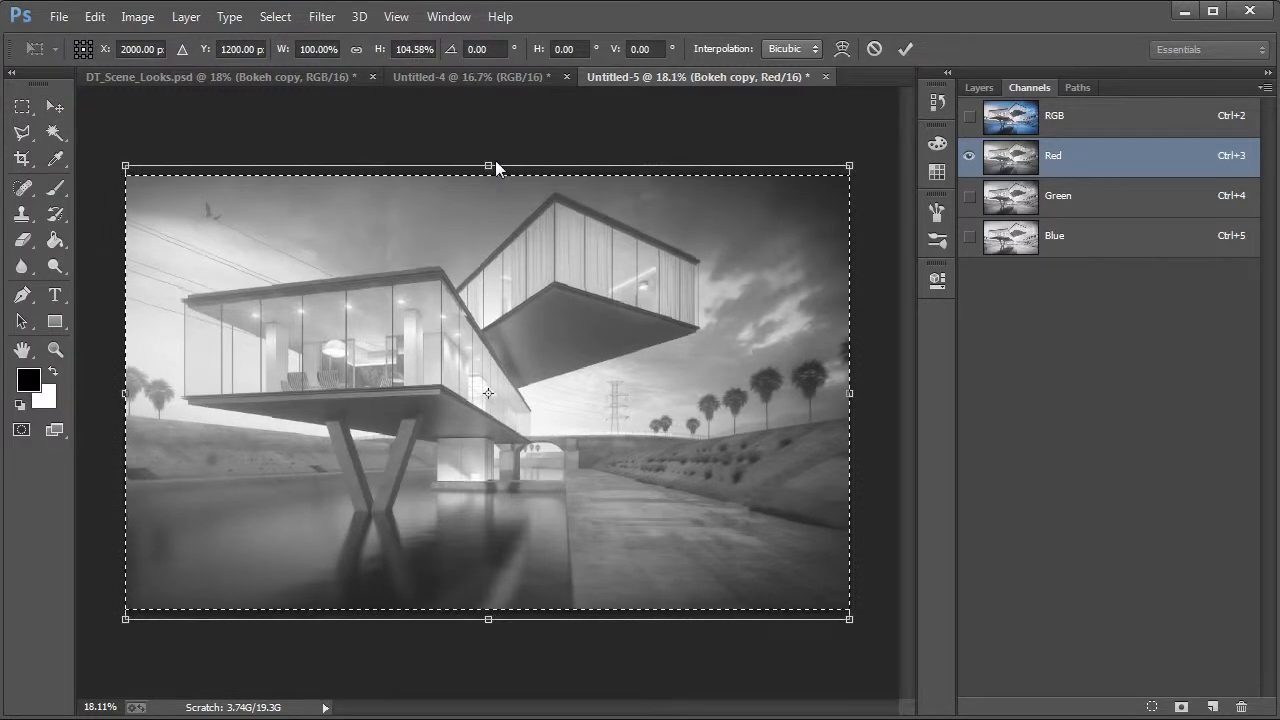
pyautogui.moveTo(495, 161); pyautogui.dragTo(493, 162)
pyautogui.click(410, 49)
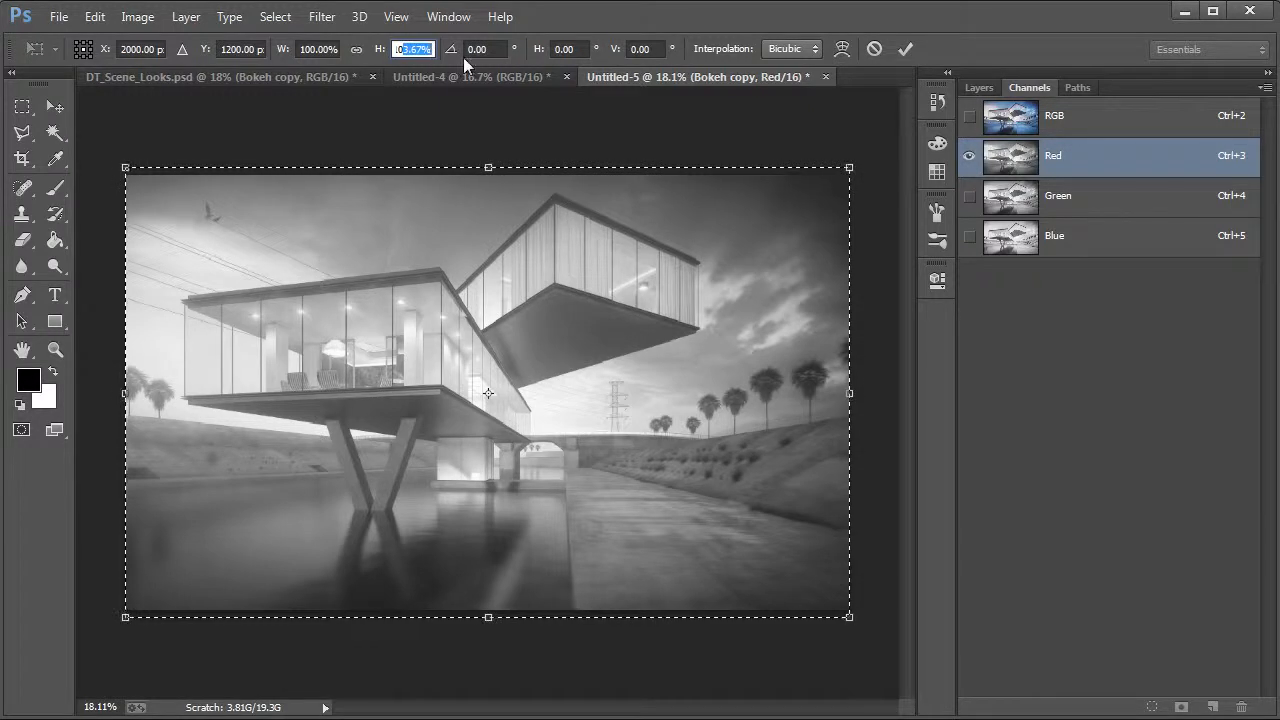
pyautogui.write('100')
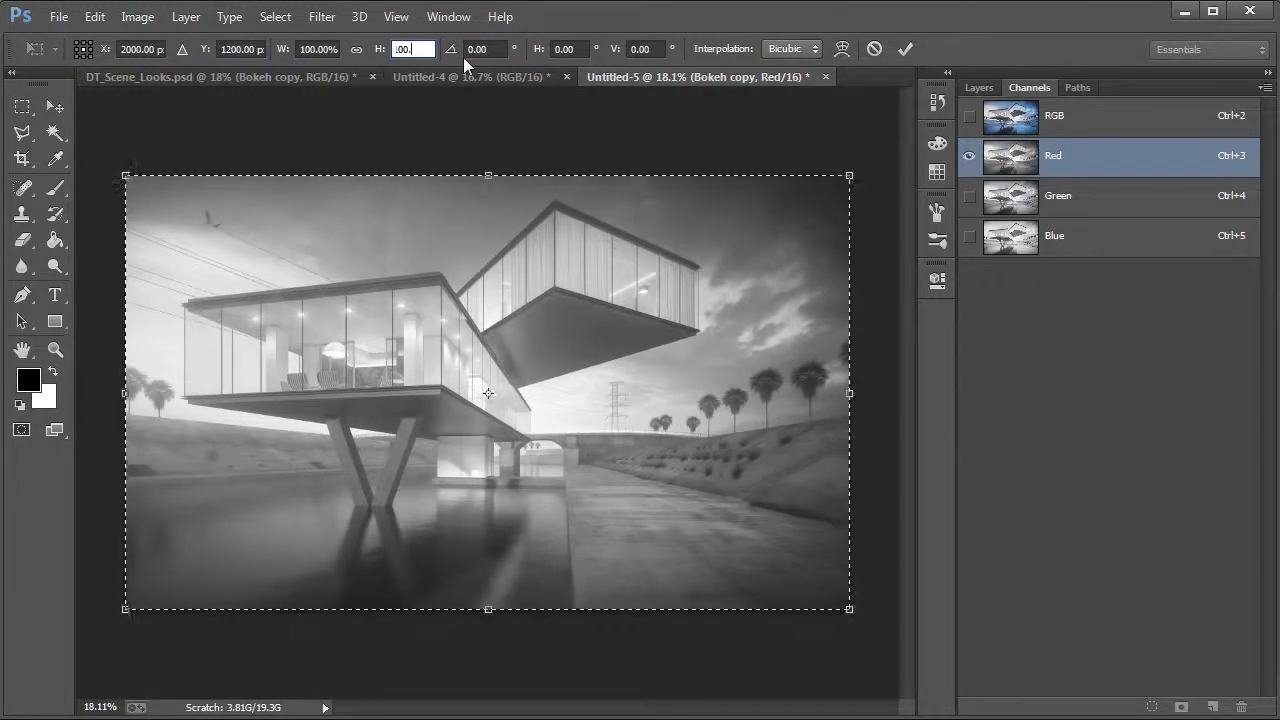
pyautogui.write('.1')
pyautogui.press('Return')
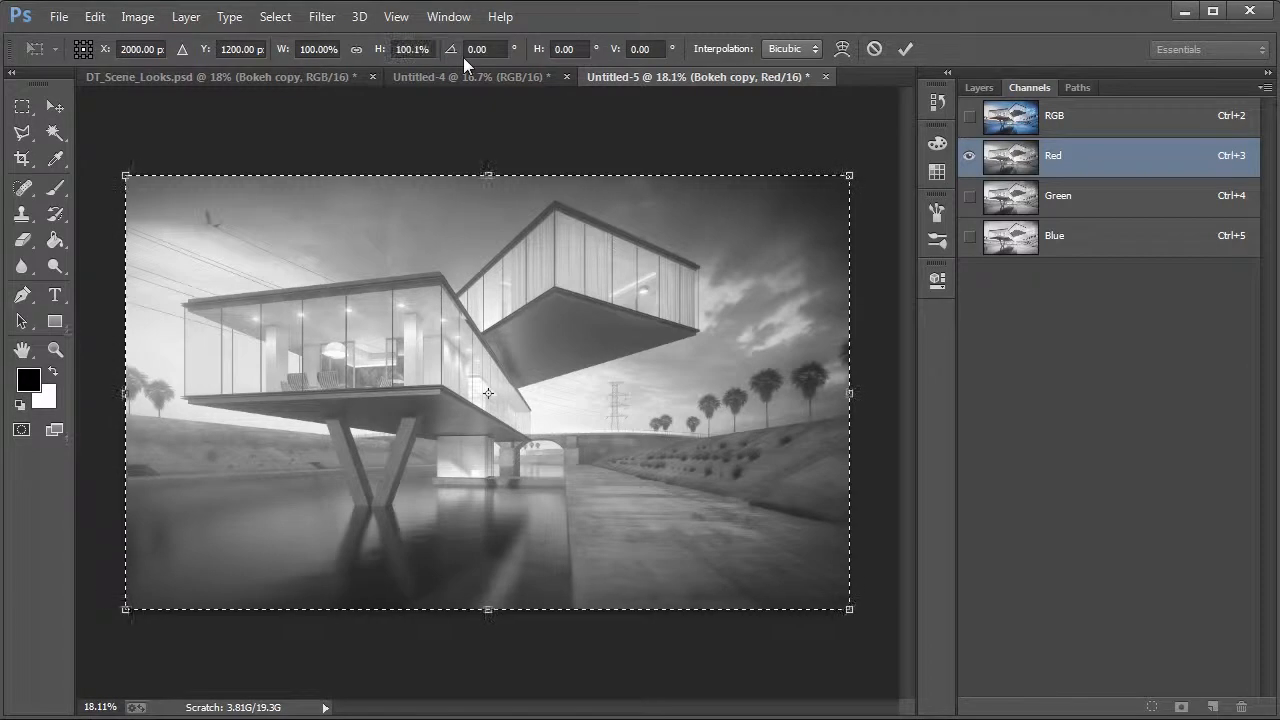
pyautogui.press('Return')
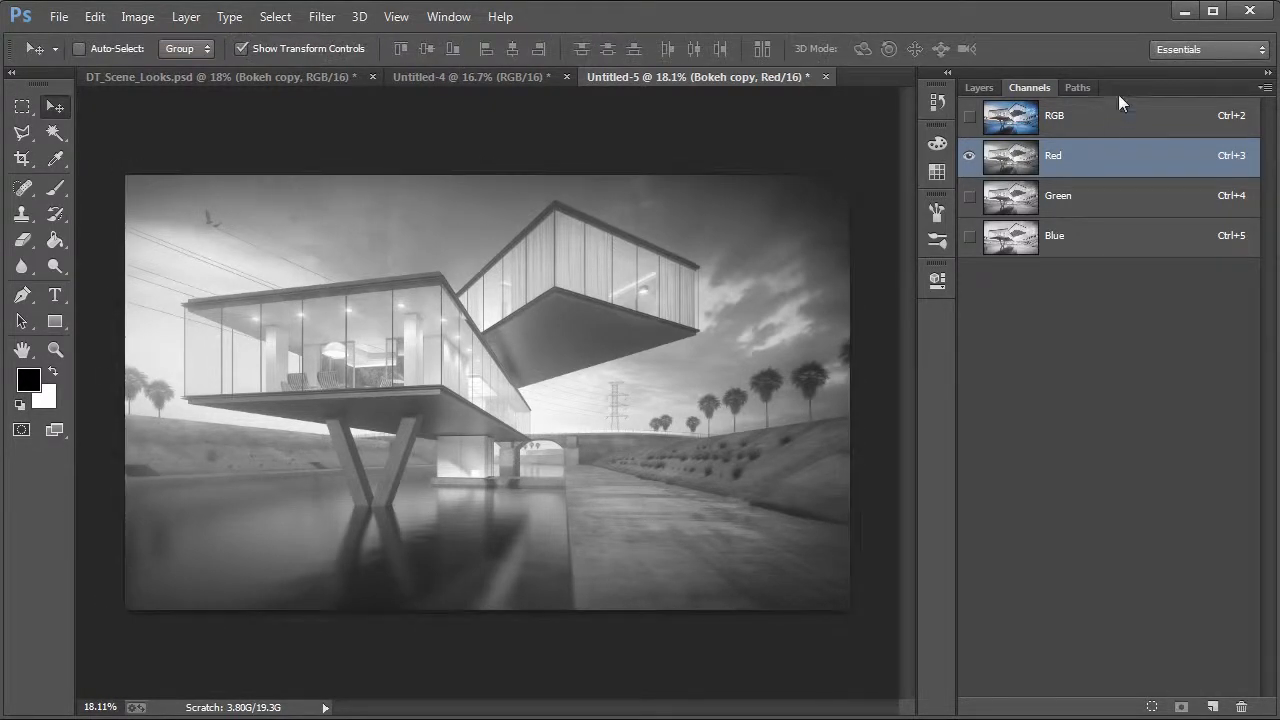
# - Display the full RGB composite again and return to the document's layers
pyautogui.click(990, 110)
pyautogui.click(979, 88)
pyautogui.press('z')
# - Compare the original and transformed history states at the upper volume's roof corner to examine the colour fringing
pyautogui.moveTo(467, 216); pyautogui.dragTo(695, 285)
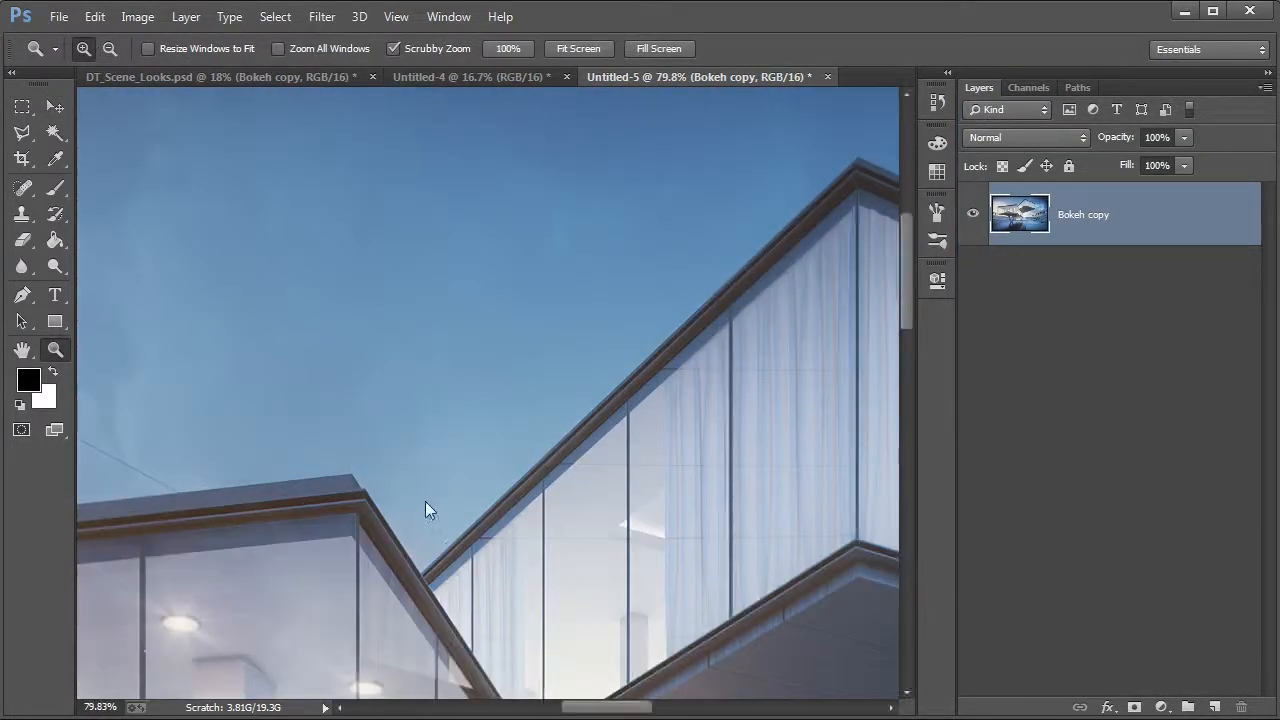
pyautogui.moveTo(841, 242); pyautogui.dragTo(643, 329)
pyautogui.click(937, 102)
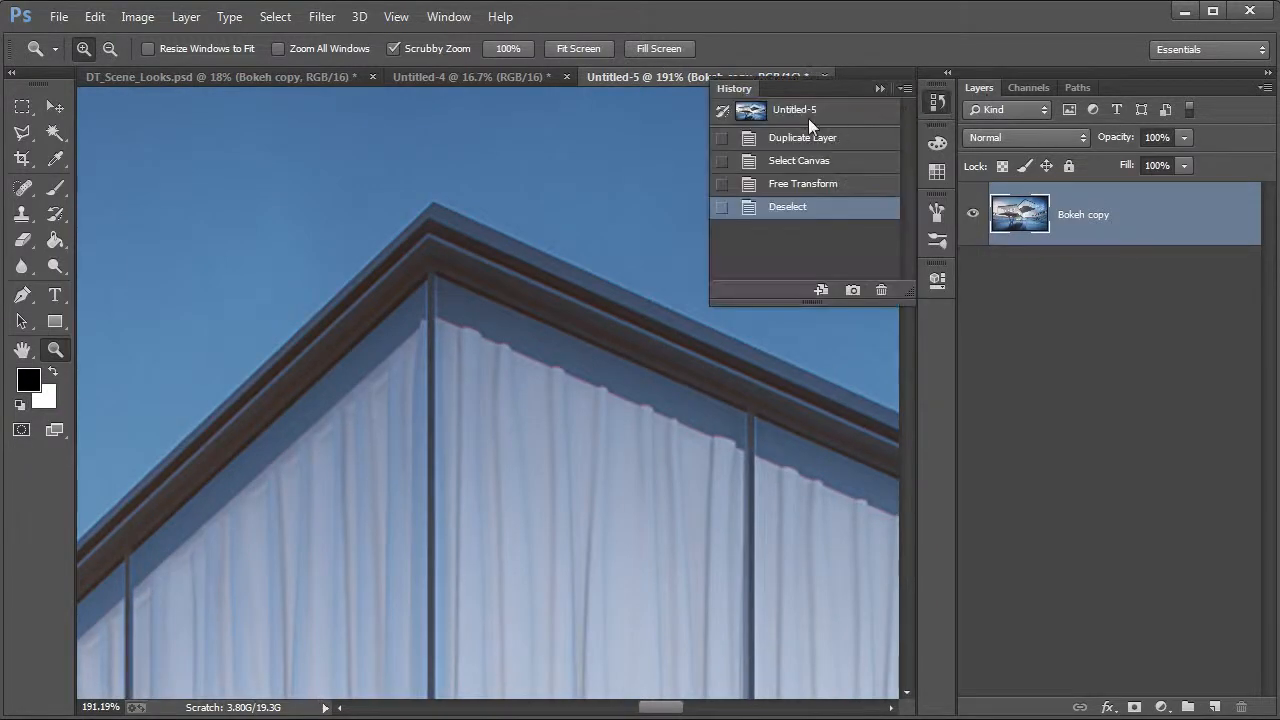
pyautogui.click(804, 112)
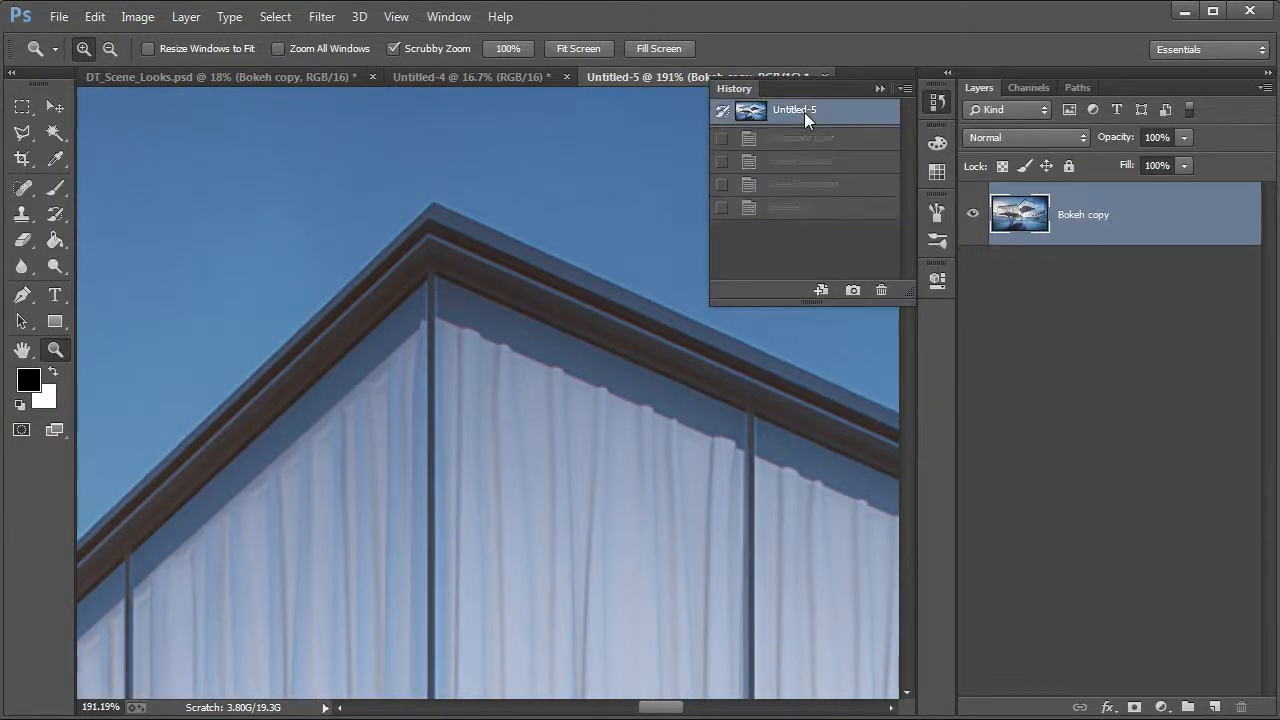
pyautogui.click(815, 207)
pyautogui.moveTo(476, 312); pyautogui.dragTo(694, 453)
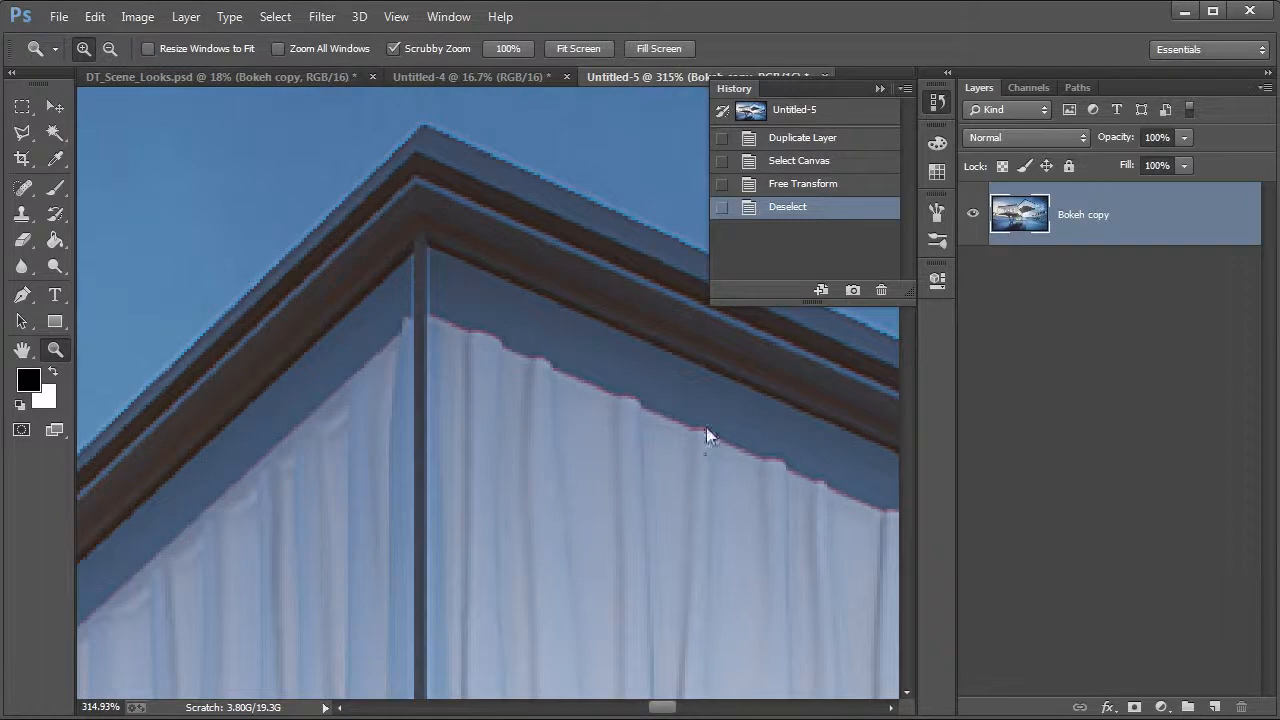
pyautogui.moveTo(536, 260); pyautogui.dragTo(527, 291)
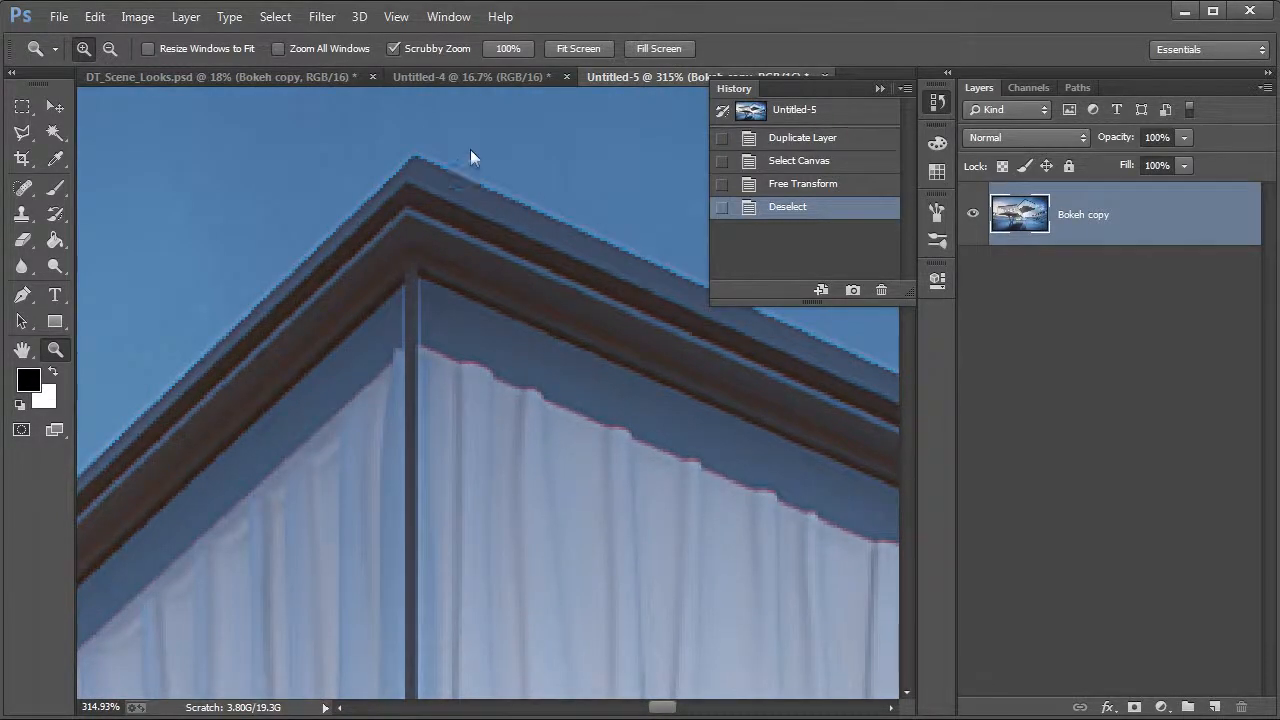
pyautogui.moveTo(477, 356)
pyautogui.mouseDown()
pyautogui.moveTo(445, 350)
pyautogui.moveTo(472, 363)
pyautogui.mouseUp()
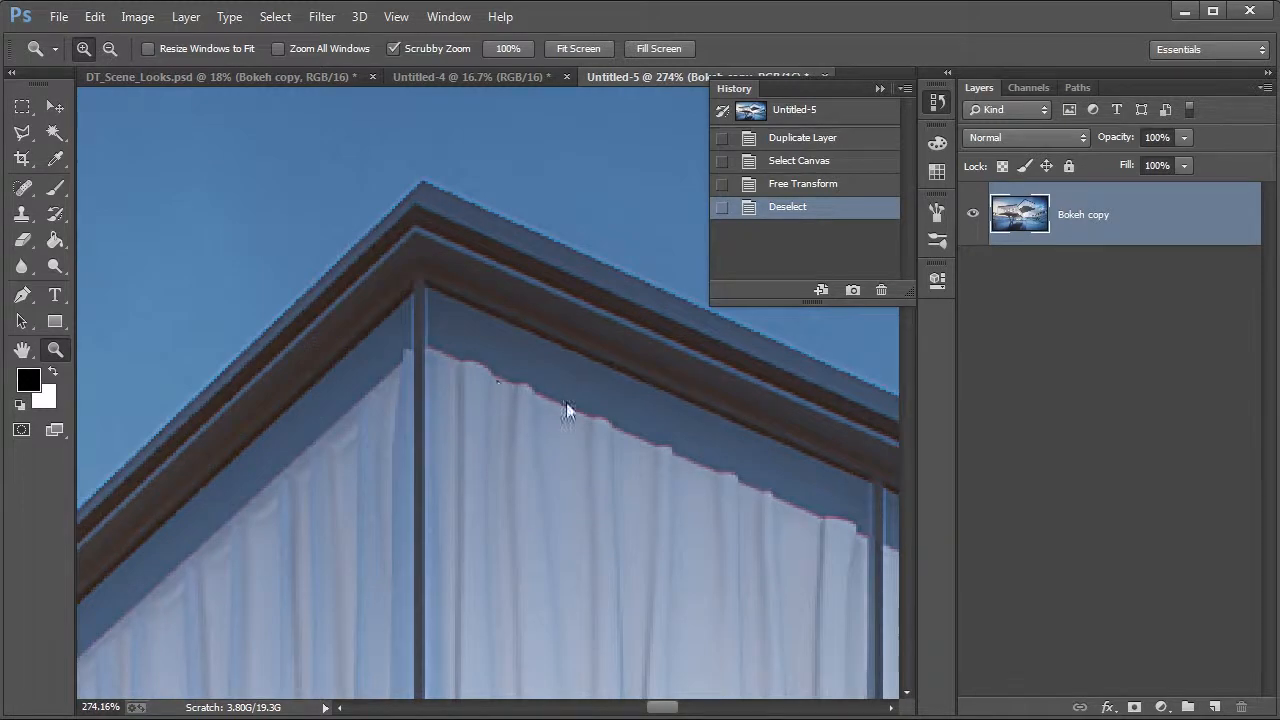
# - Compare the original and transformed history states at the base of the V-shaped columns, and close the history
pyautogui.moveTo(608, 534); pyautogui.dragTo(627, 260)
pyautogui.moveTo(391, 414); pyautogui.dragTo(714, 354)
pyautogui.moveTo(347, 457); pyautogui.dragTo(452, 408)
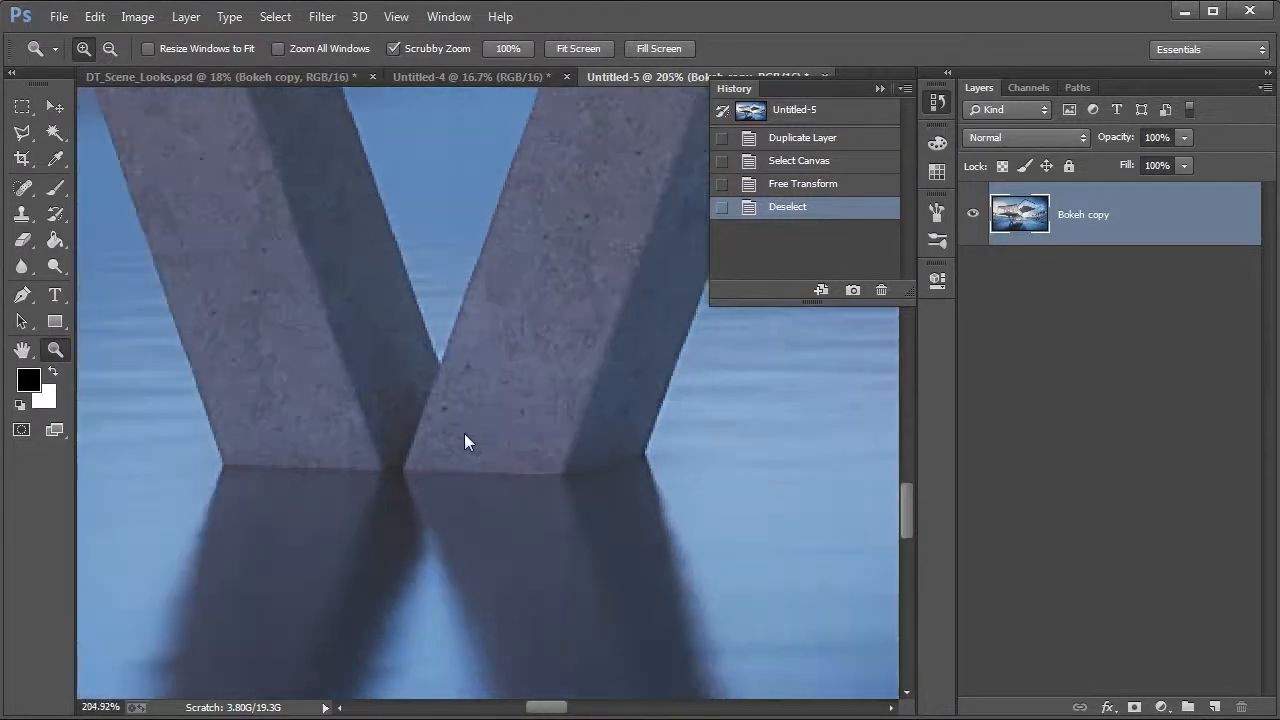
pyautogui.moveTo(490, 446); pyautogui.dragTo(536, 454)
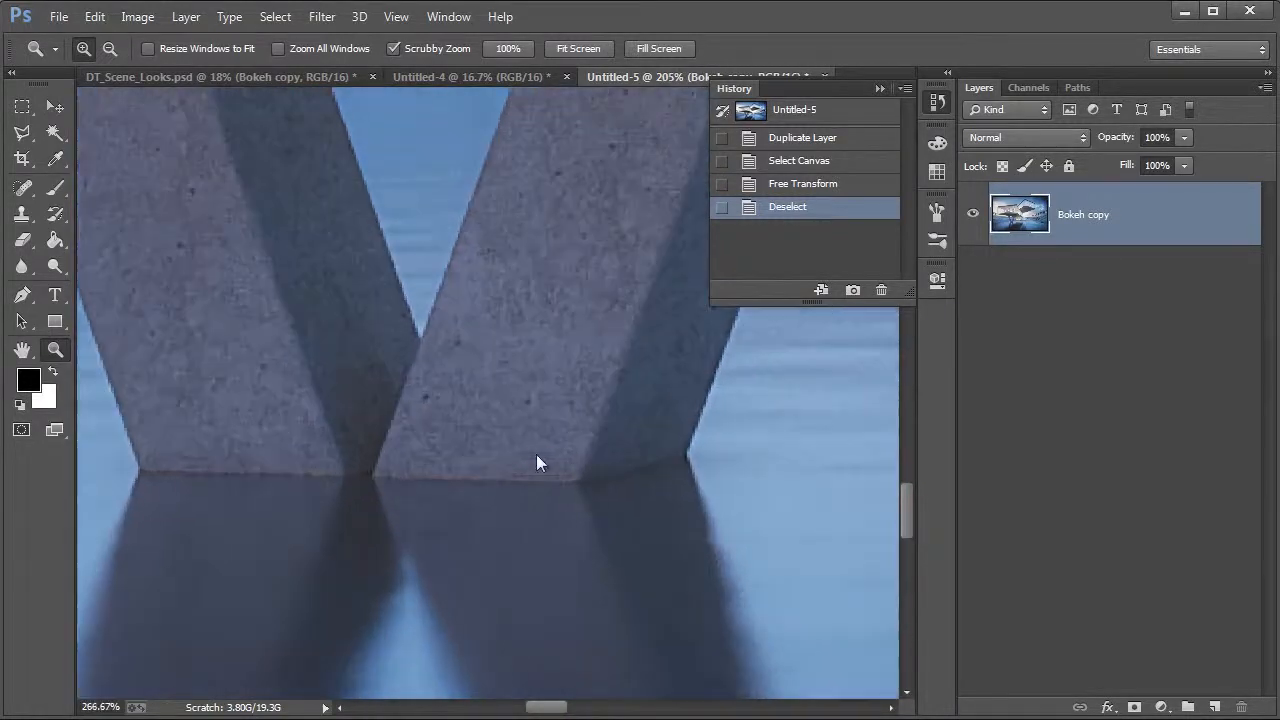
pyautogui.click(795, 109)
pyautogui.click(800, 207)
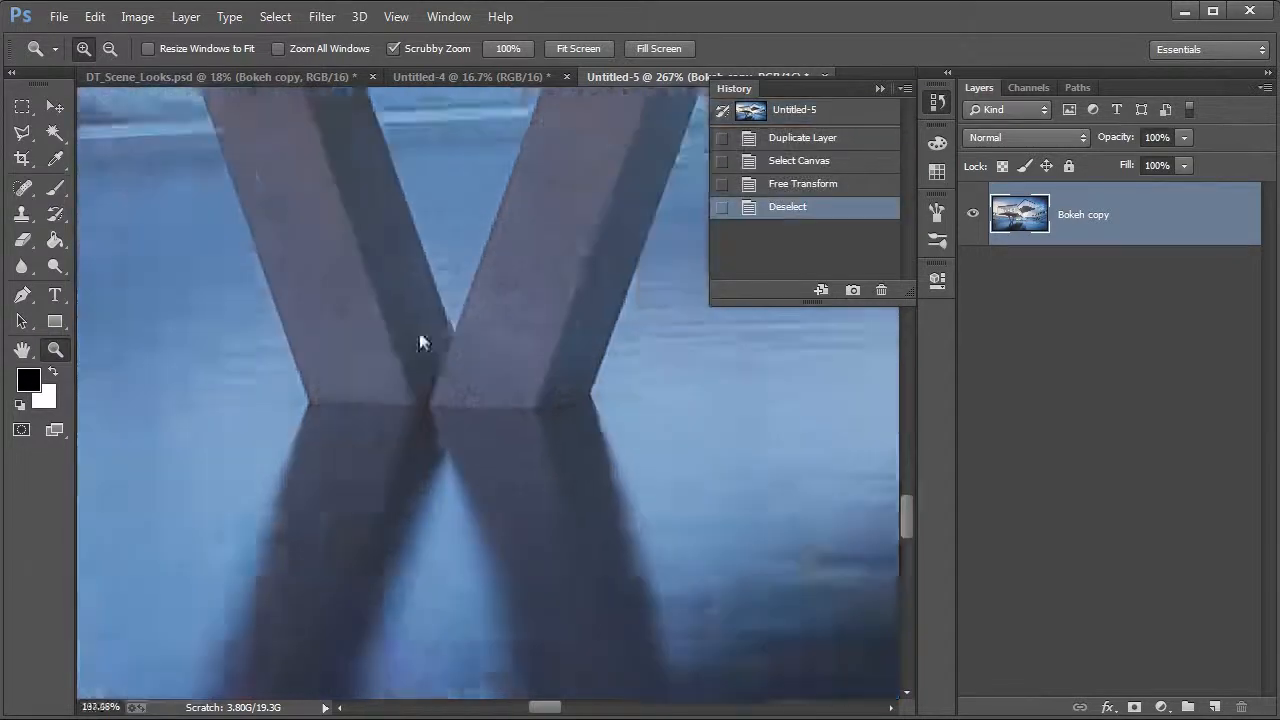
pyautogui.moveTo(419, 336); pyautogui.dragTo(265, 345)
pyautogui.moveTo(584, 268); pyautogui.dragTo(320, 470)
pyautogui.moveTo(471, 440)
pyautogui.mouseDown()
pyautogui.moveTo(427, 443)
pyautogui.moveTo(470, 438)
pyautogui.mouseUp()
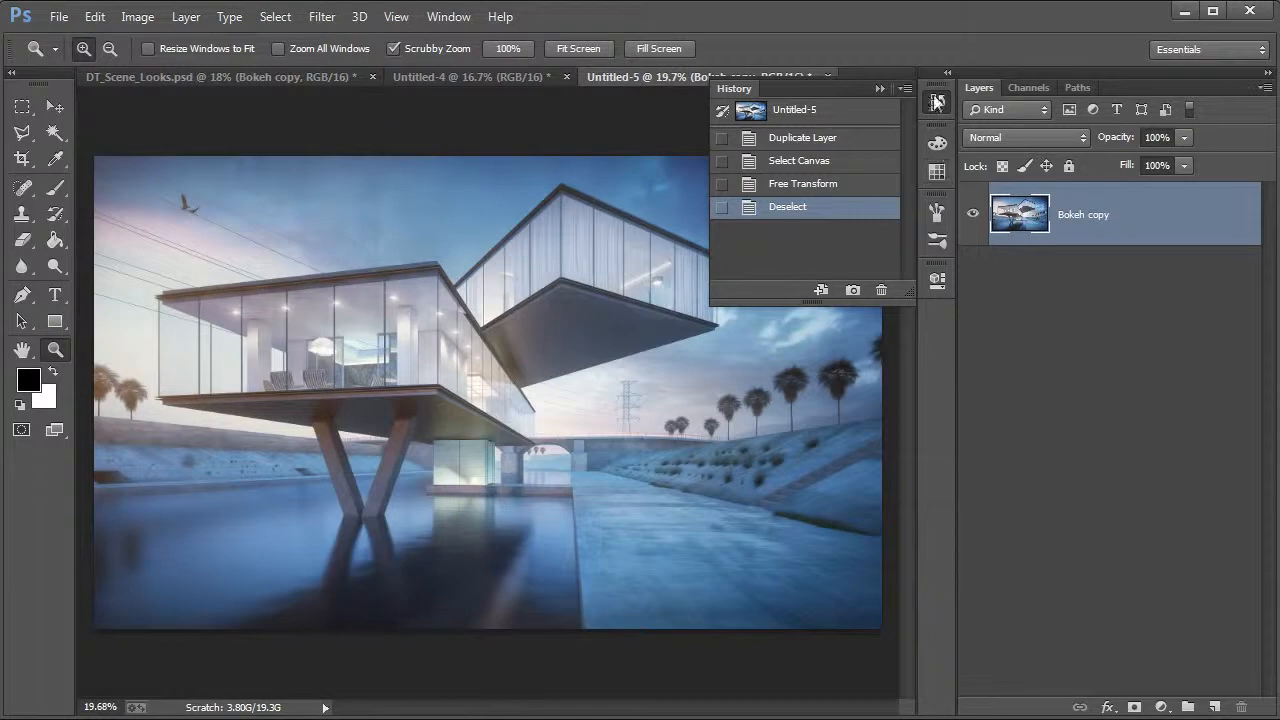
pyautogui.click(937, 101)
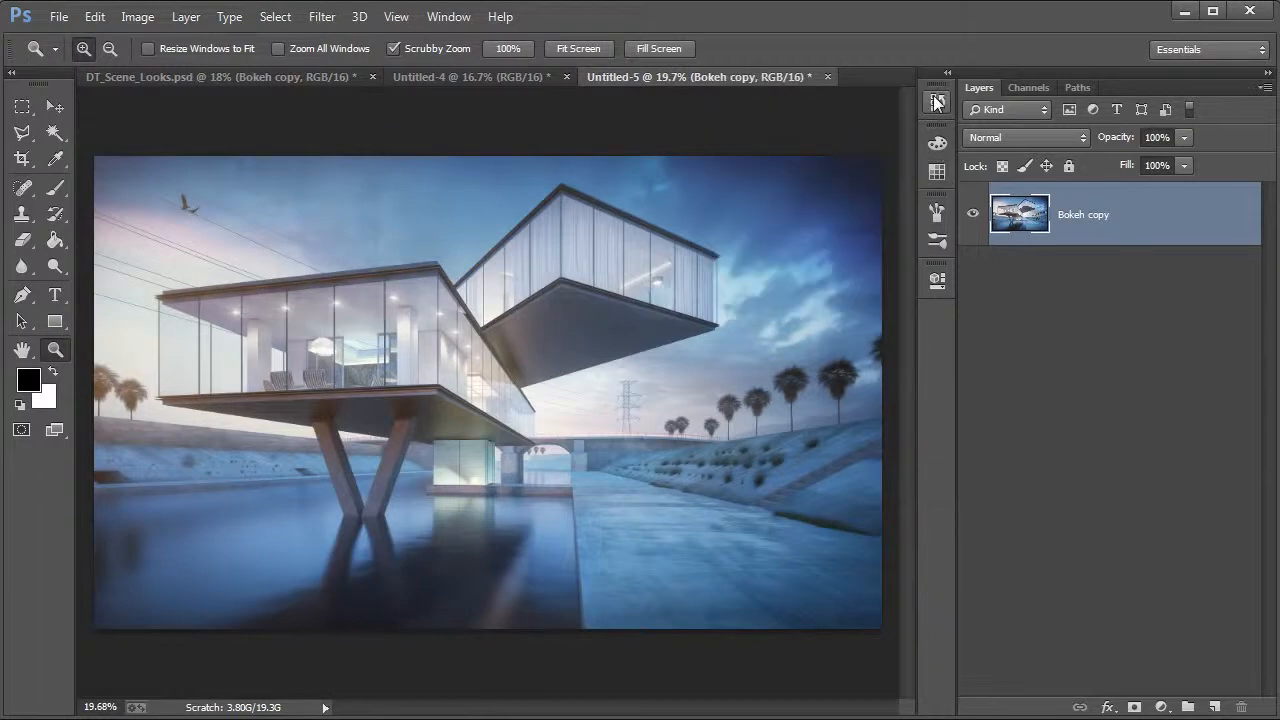
# - Rename the colour-shifted Bokeh copy layer as CA
pyautogui.rightClick(1129, 215)
pyautogui.click(1083, 213)
pyautogui.doubleClick(1084, 213)
pyautogui.press('Return')
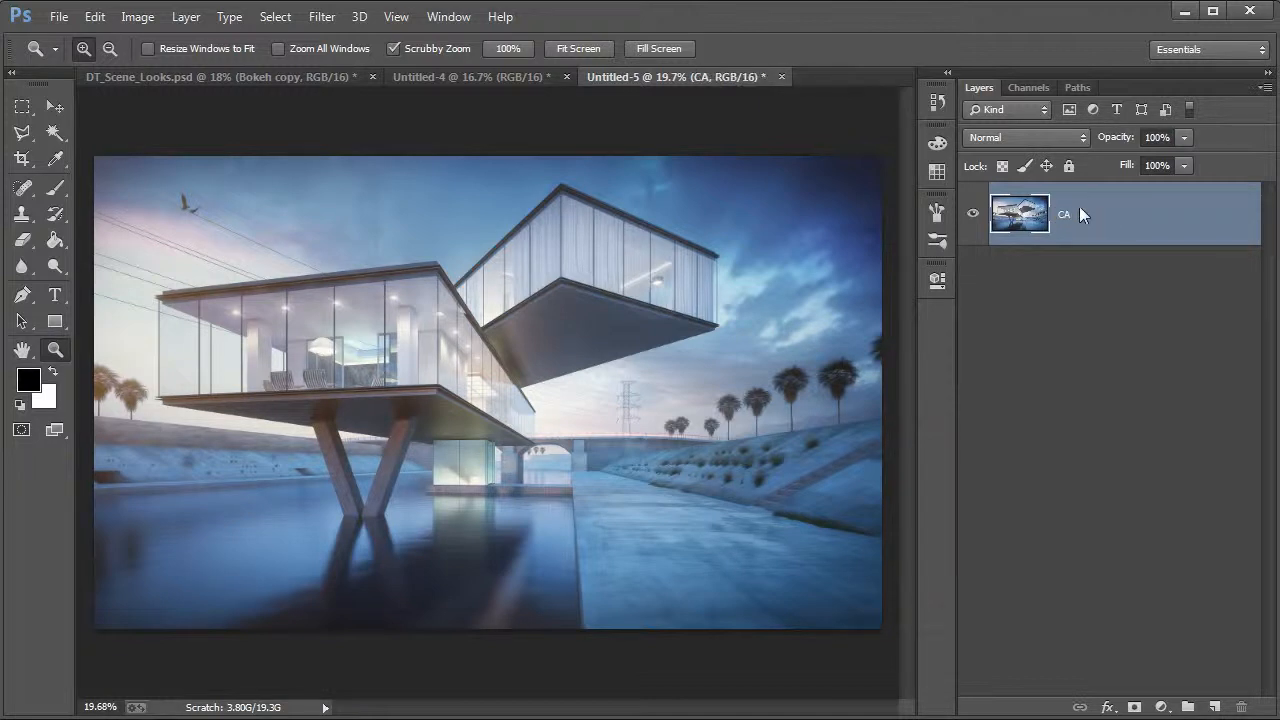
# - Duplicate the CA layer into DT_Scene_Looks.psd and switch to that document
pyautogui.rightClick(1130, 222)
pyautogui.click(1025, 166)
pyautogui.click(892, 373)
pyautogui.click(892, 393)
pyautogui.write('CA')
pyautogui.click(1128, 300)
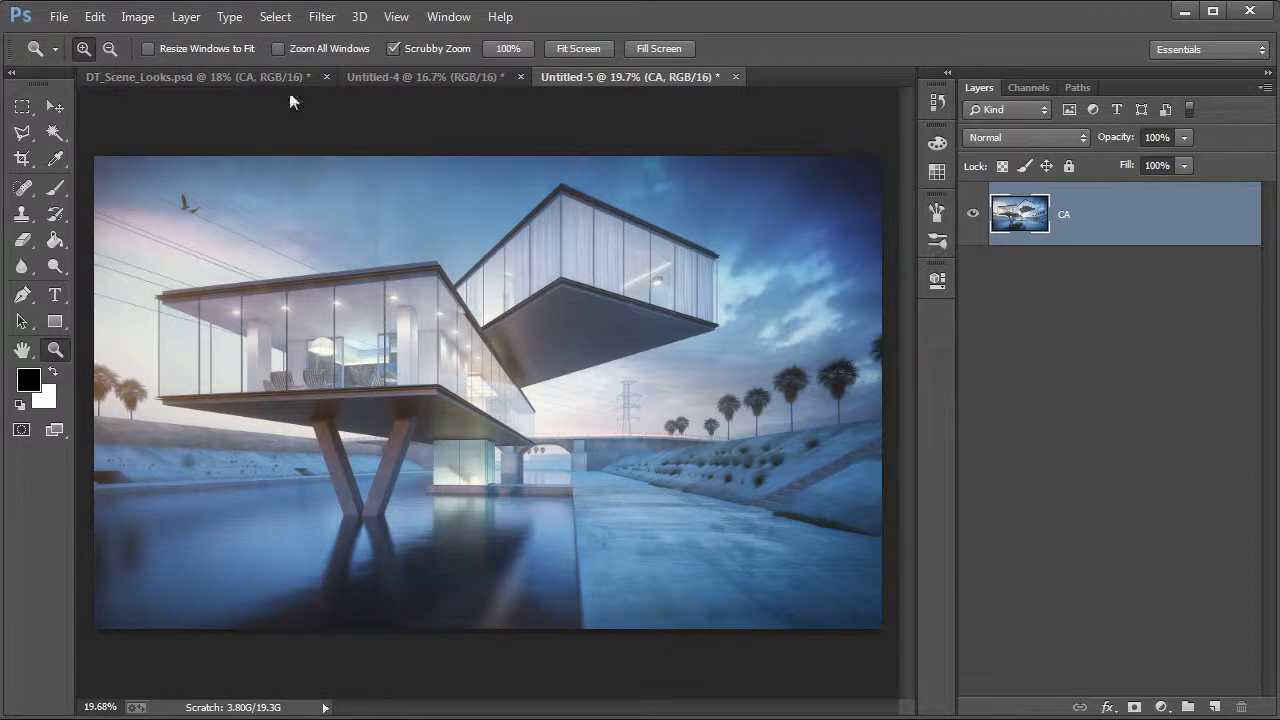
pyautogui.click(259, 82)
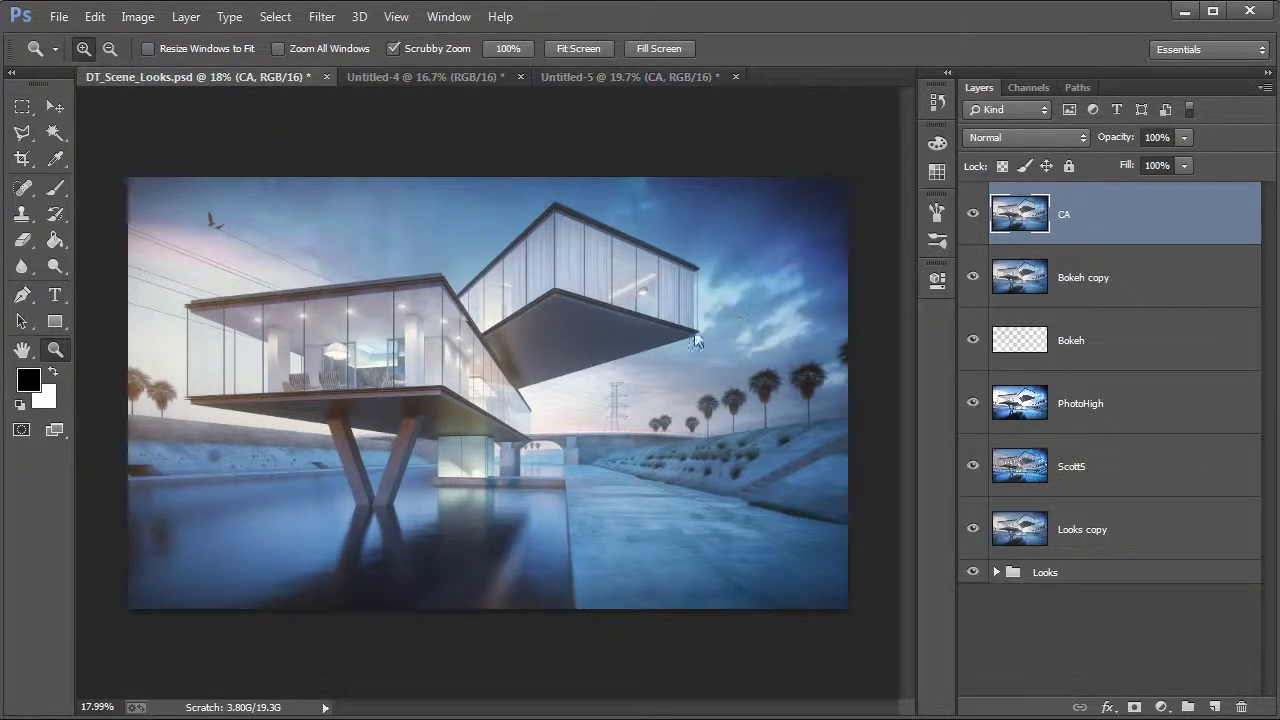